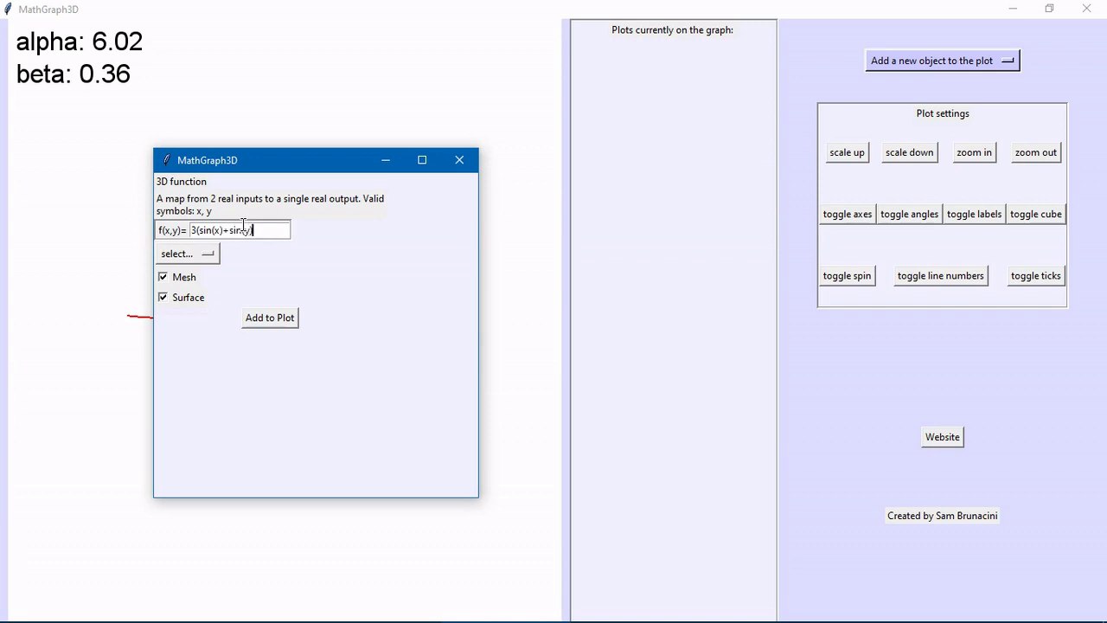
# Step: Add the 3D function 3(sin(x)+sin(y)) to the plot with the tmp color preset and rotate the graph to inspect it
pyautogui.click(210, 262)
pyautogui.click(216, 367)
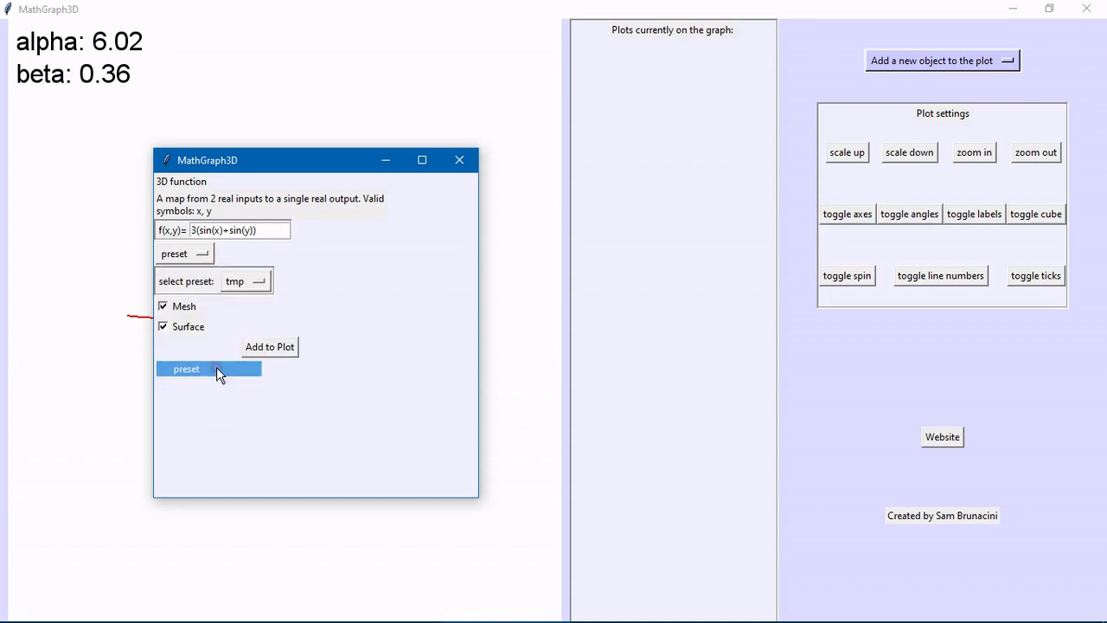
pyautogui.click(277, 349)
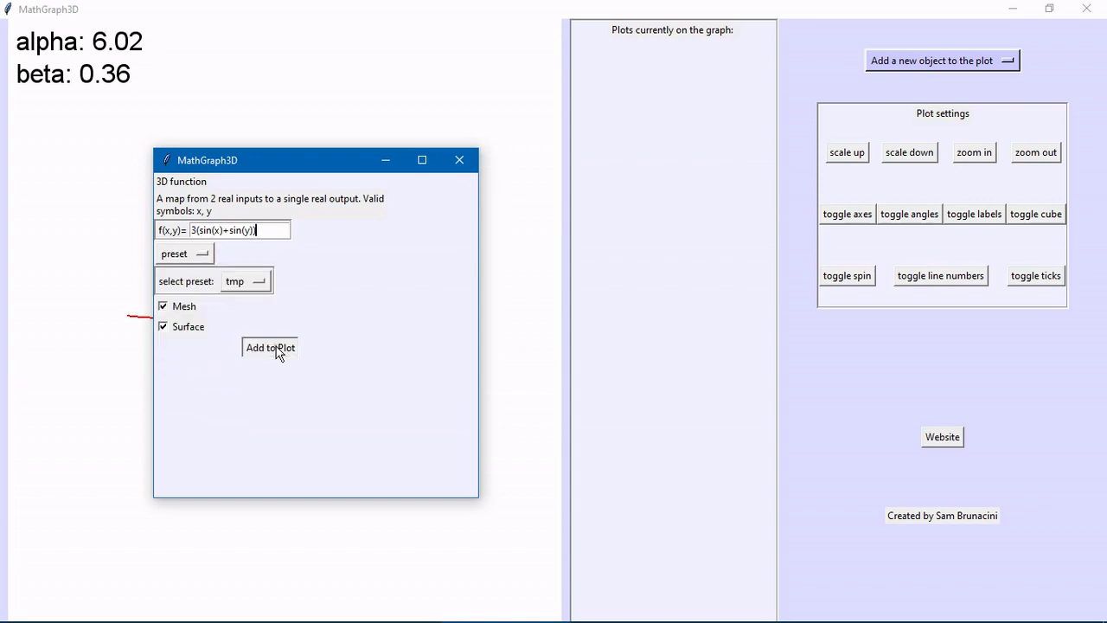
pyautogui.moveTo(467, 373); pyautogui.dragTo(30, 326)
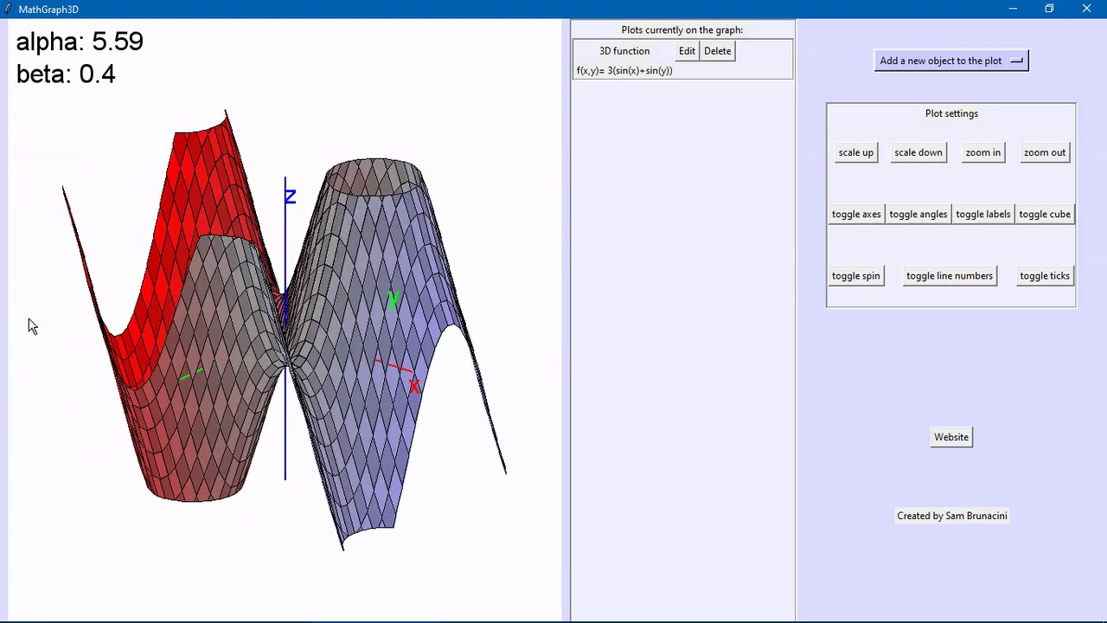
# Step: Delete the plotted 3(sin(x)+sin(y)) surface and define a new 3D function f(x,y)=sin(sqrt(x^2+y^2))
pyautogui.click(722, 52)
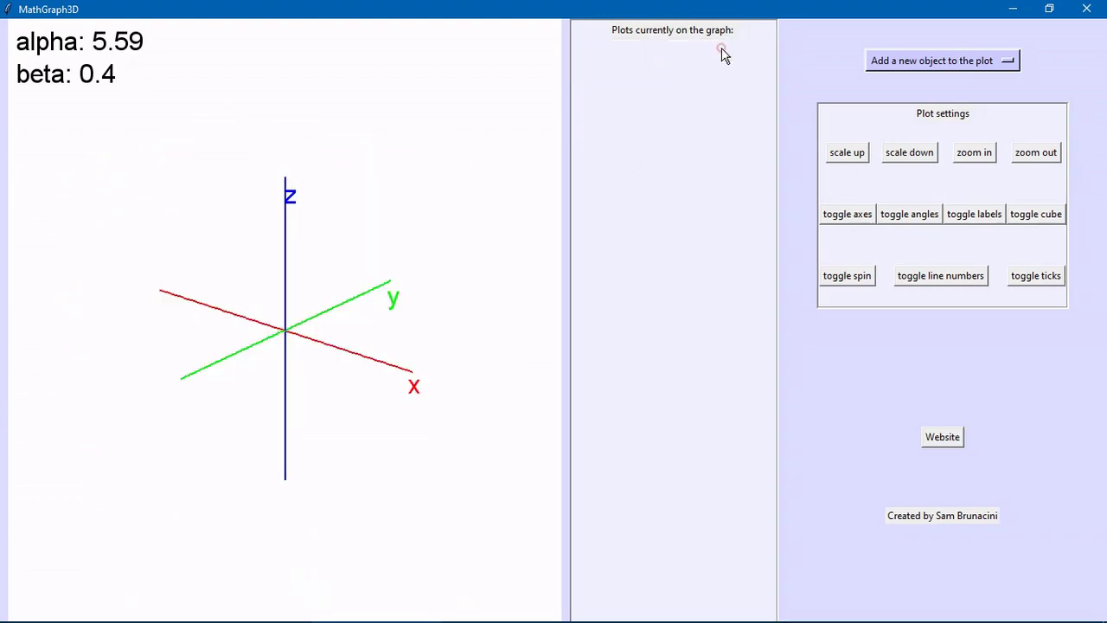
pyautogui.click(881, 54)
pyautogui.click(917, 99)
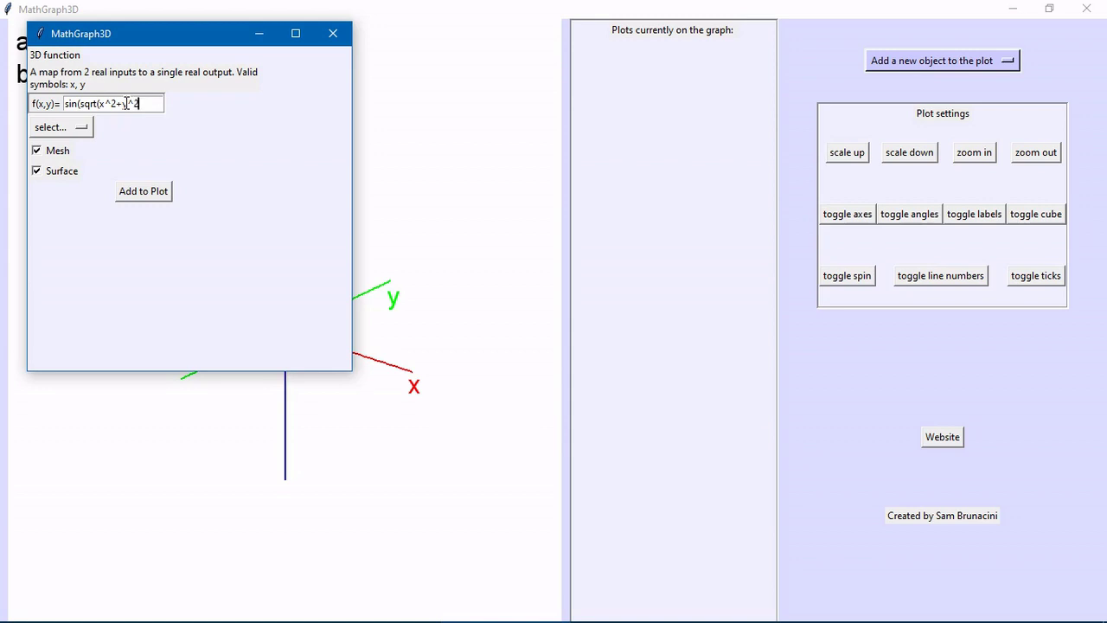
# Step: Color the new function with the rainbow preset and add it to the plot with mesh and surface enabled
pyautogui.click(91, 132)
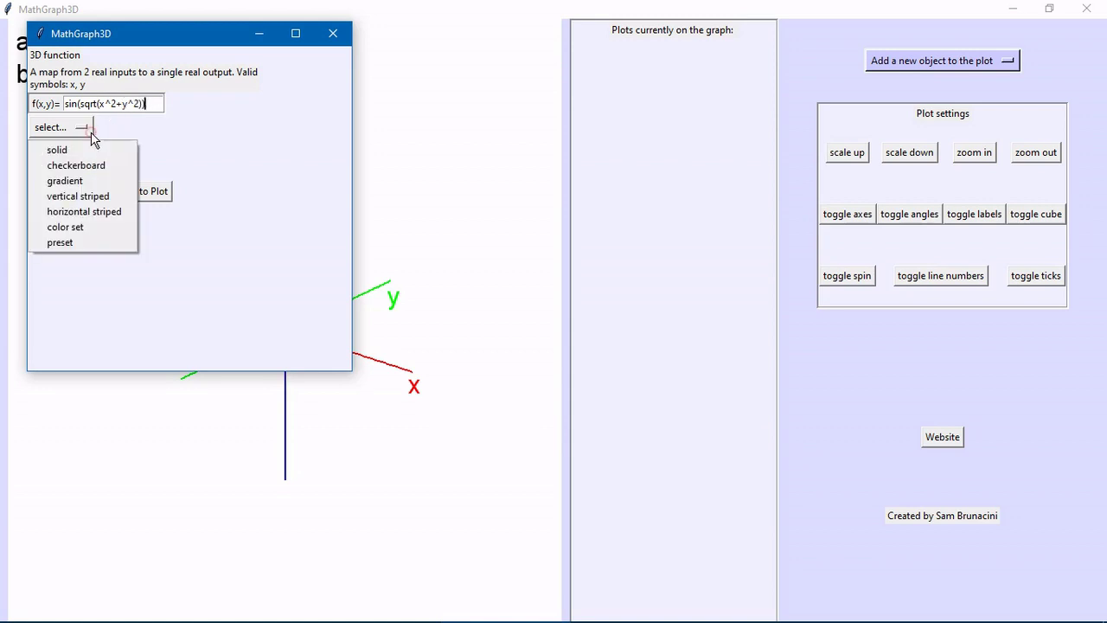
pyautogui.click(127, 241)
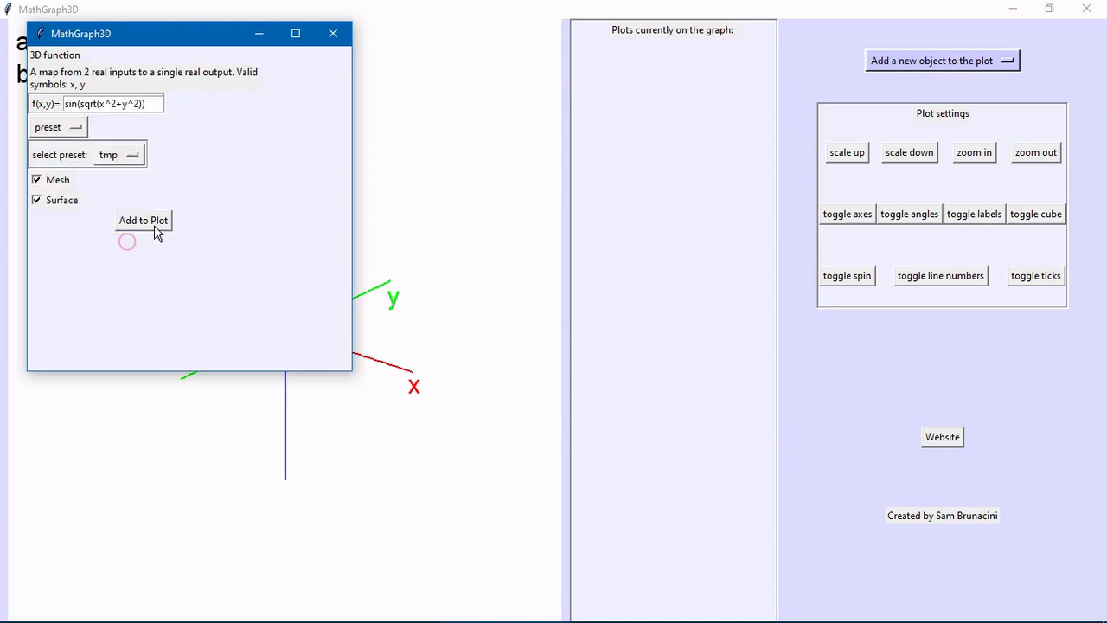
pyautogui.click(134, 157)
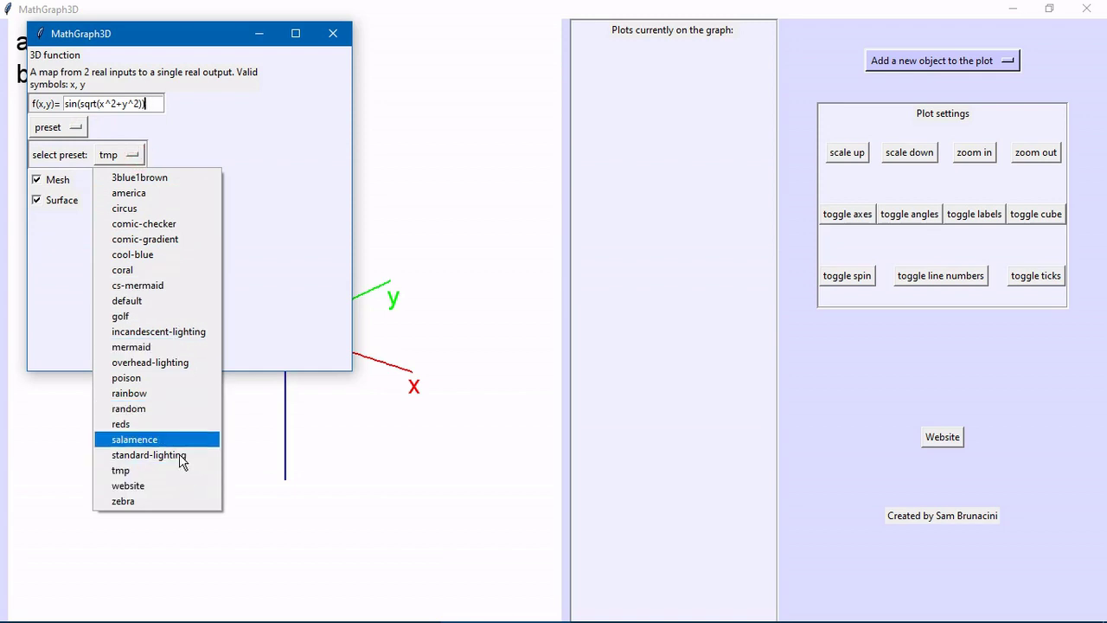
pyautogui.click(183, 390)
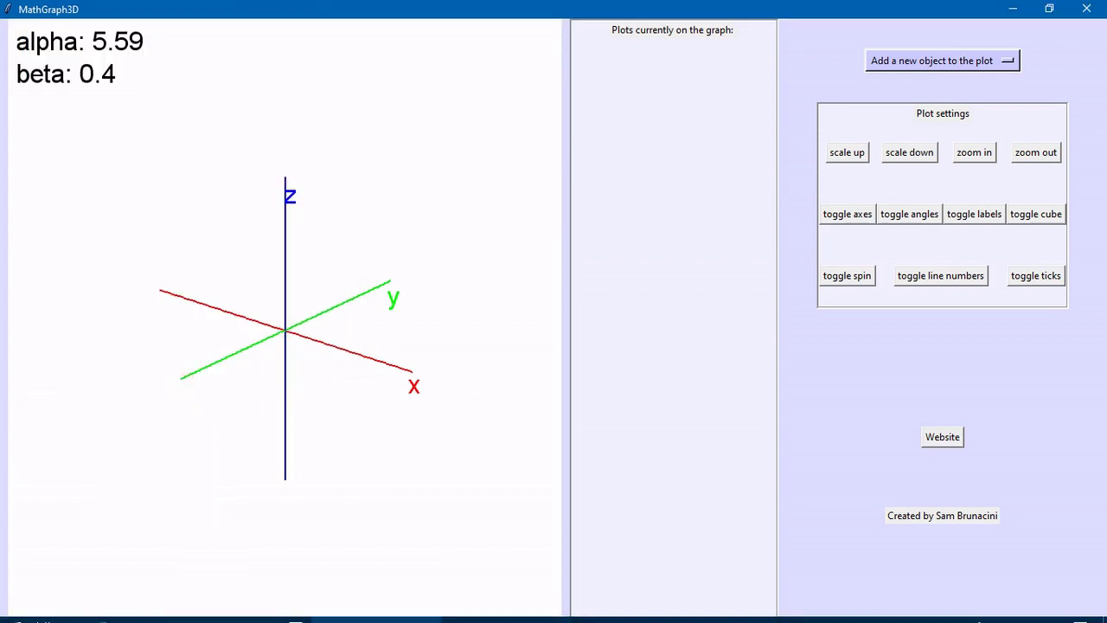
pyautogui.click(489, 610)
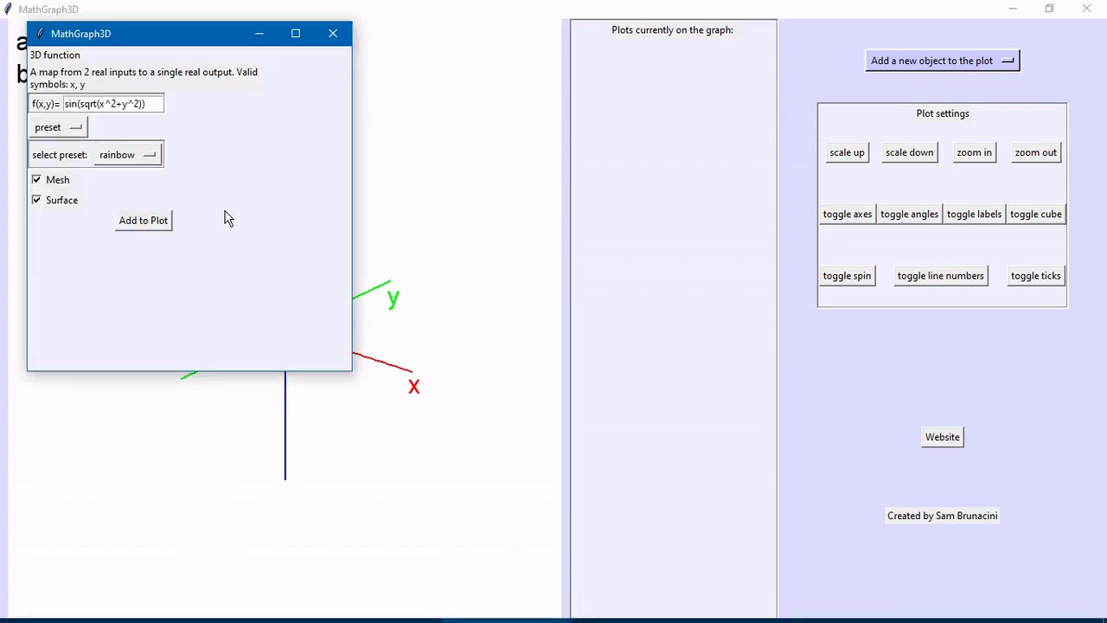
pyautogui.click(134, 222)
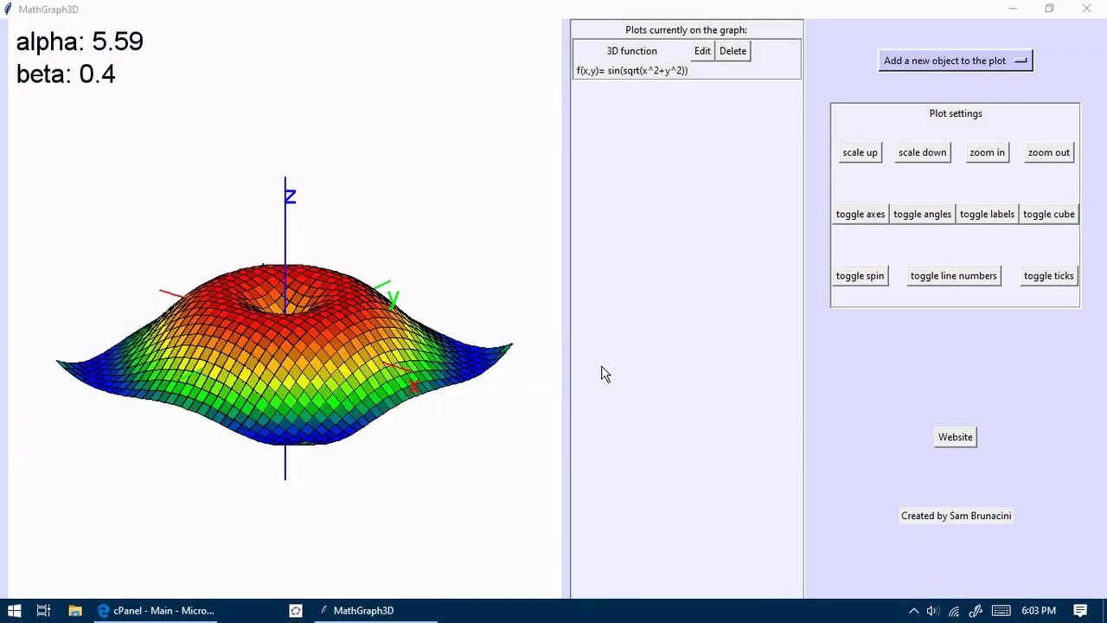
pyautogui.click(824, 403)
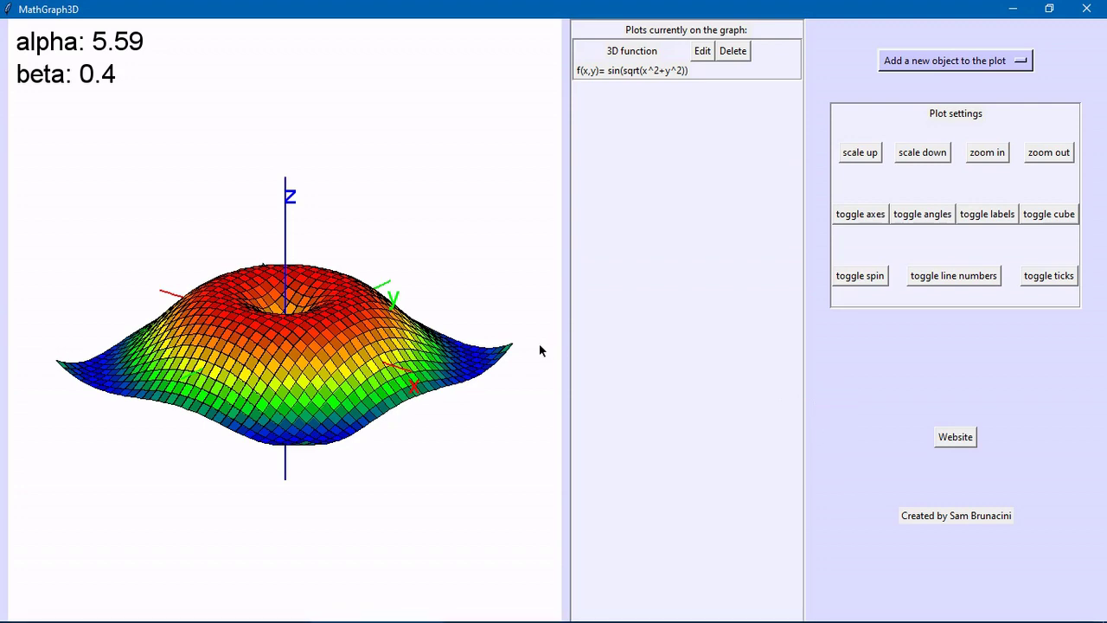
# Step: Rotate the rainbow surface and zoom the plot out six times to cover a wider x-y range
pyautogui.moveTo(539, 344); pyautogui.dragTo(387, 362)
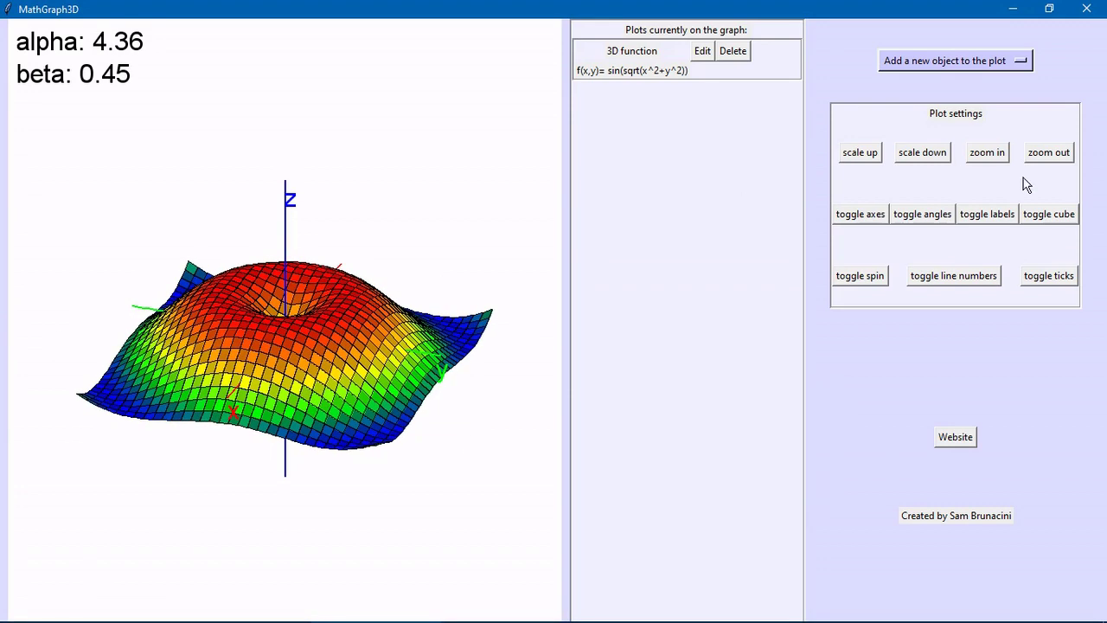
pyautogui.click(1049, 153)
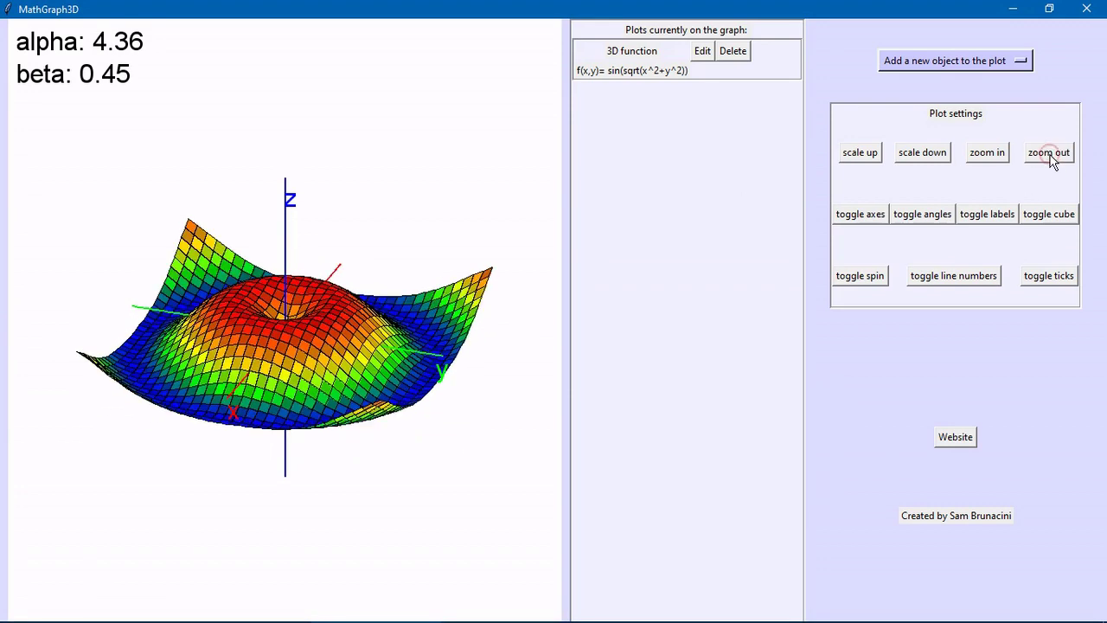
pyautogui.click(1050, 153)
pyautogui.click(1049, 153)
pyautogui.click(1050, 153)
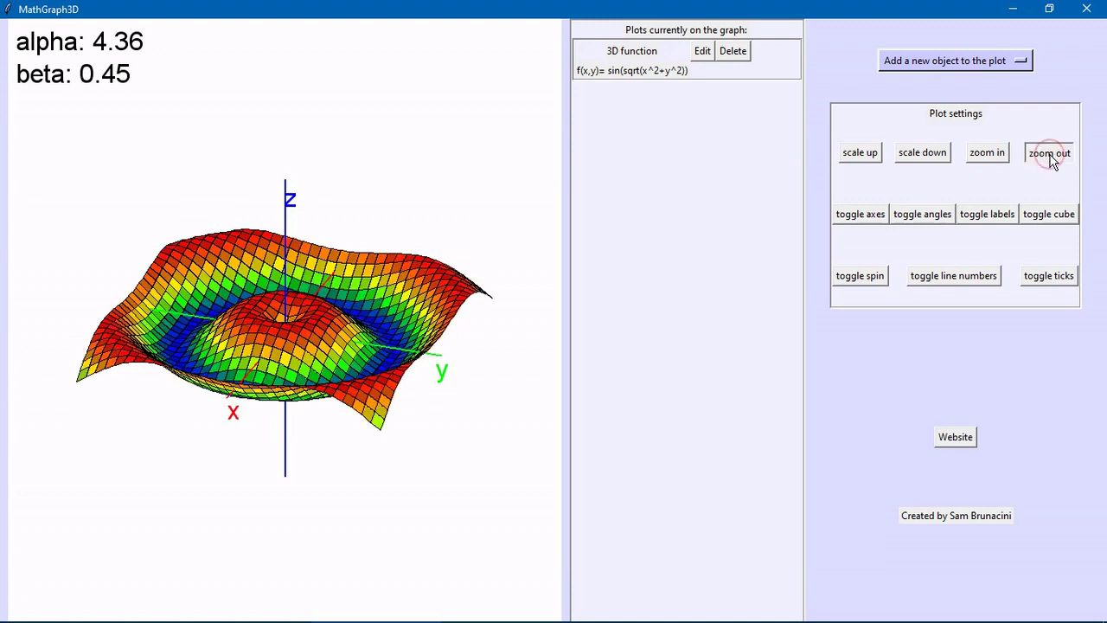
pyautogui.click(1049, 153)
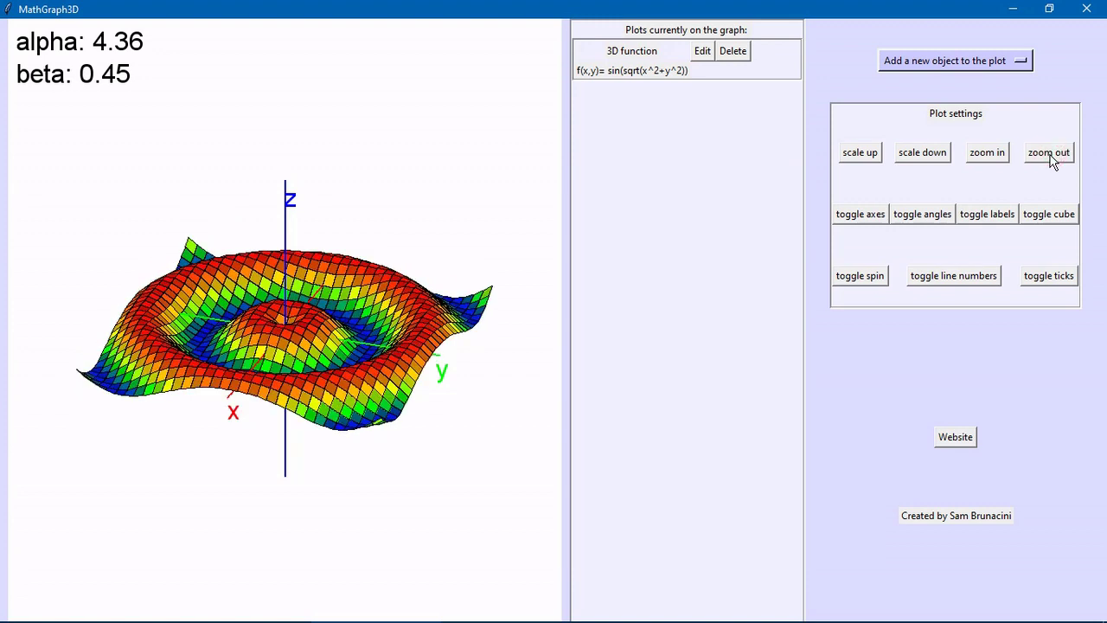
pyautogui.click(1050, 154)
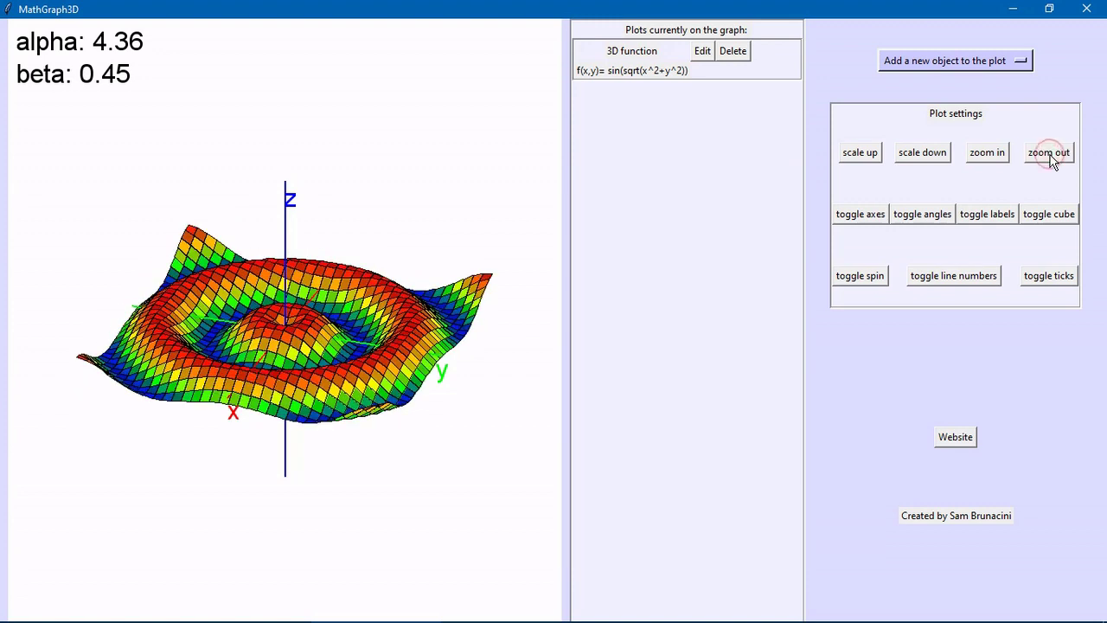
# Step: Edit the plotted function to 2sin(sqrt(x^2+y^2)) and save the edit
pyautogui.click(700, 52)
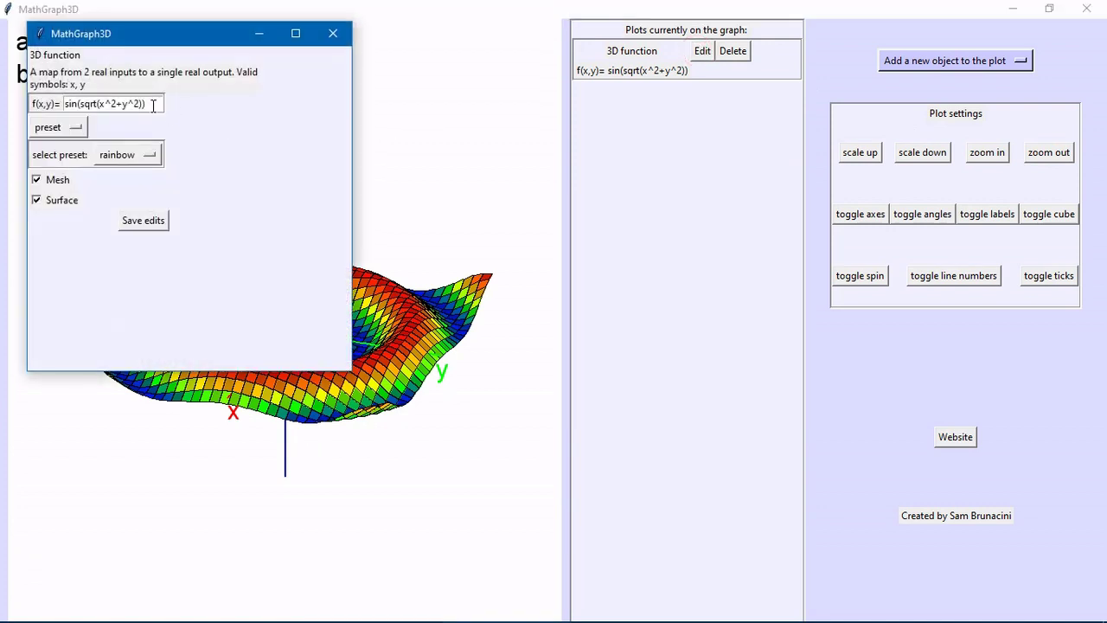
pyautogui.press('Home')
pyautogui.write('2')
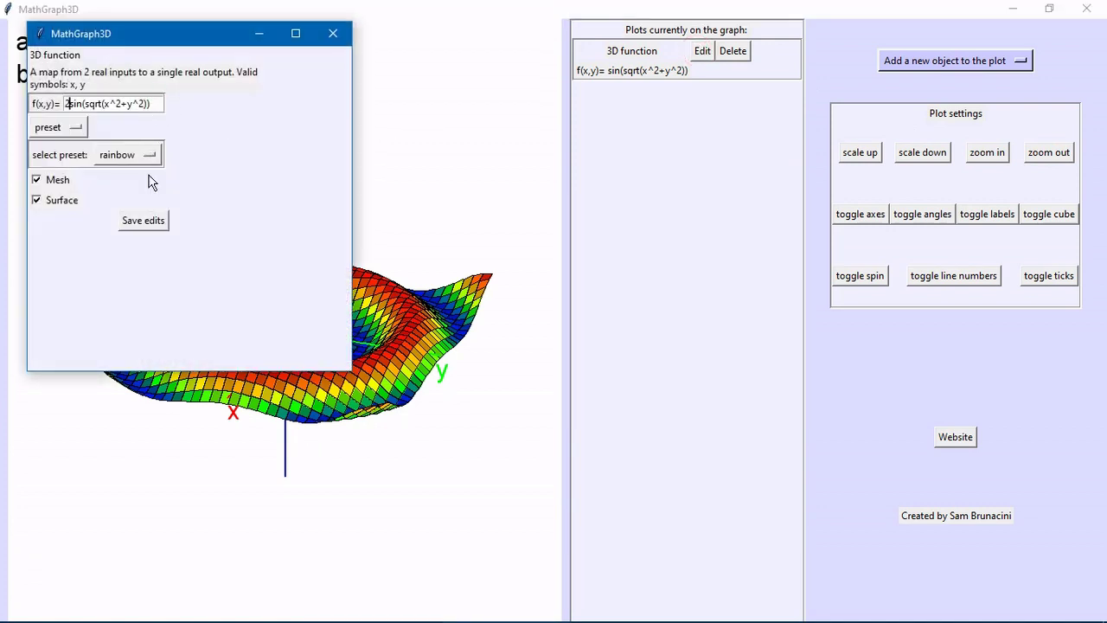
pyautogui.click(144, 221)
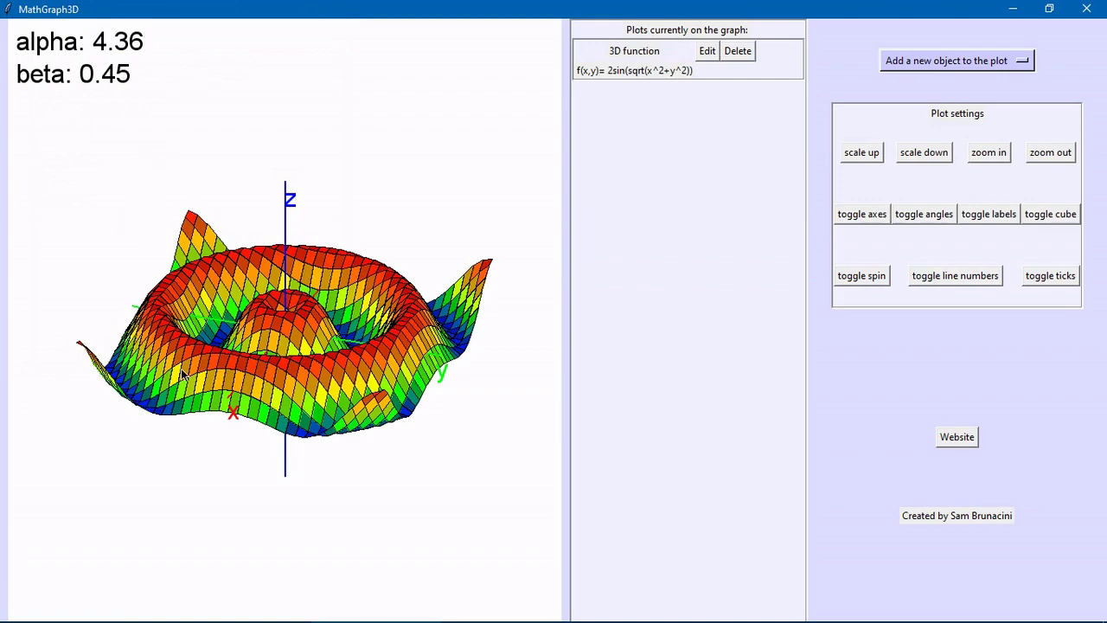
# Step: Rotate the edited surface and scale the plot up five times
pyautogui.moveTo(185, 375); pyautogui.dragTo(348, 329)
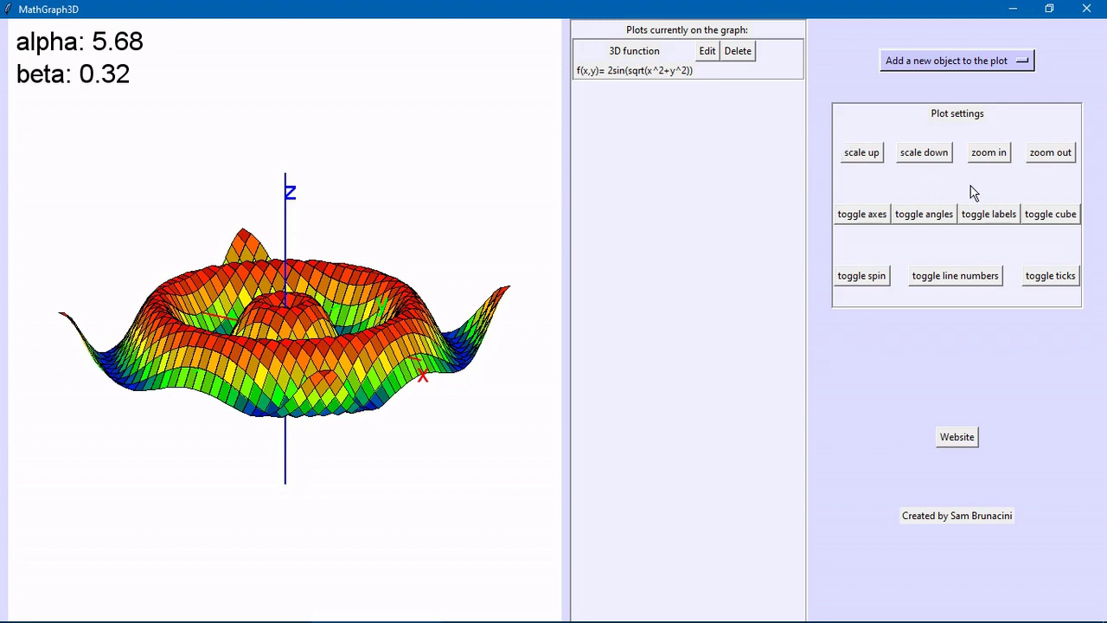
pyautogui.click(871, 156)
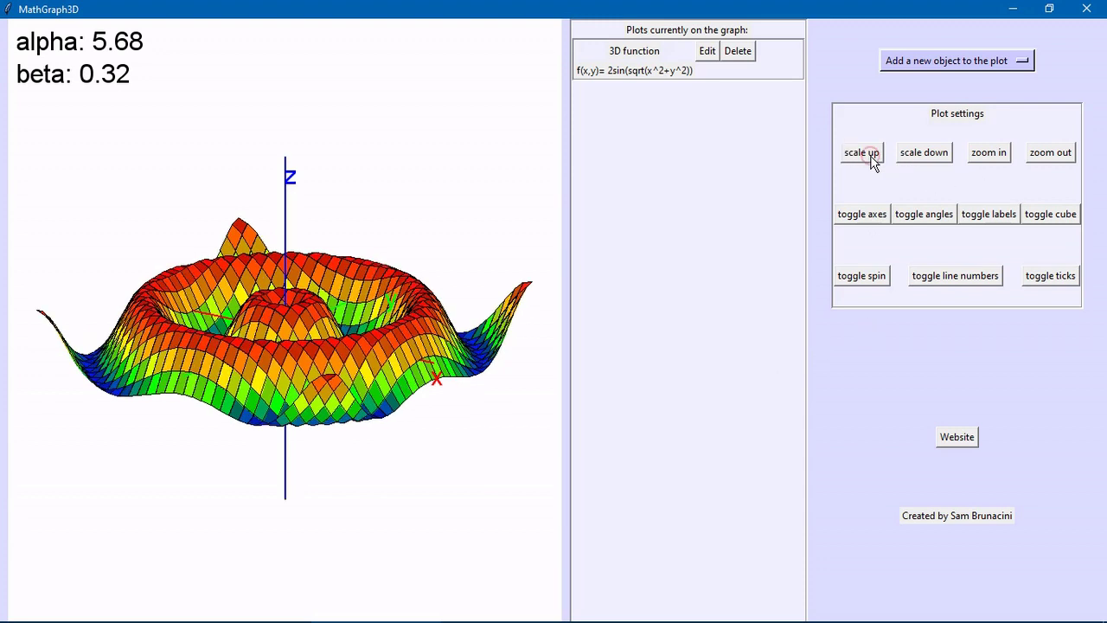
pyautogui.click(870, 156)
pyautogui.click(872, 157)
pyautogui.click(872, 157)
pyautogui.click(872, 157)
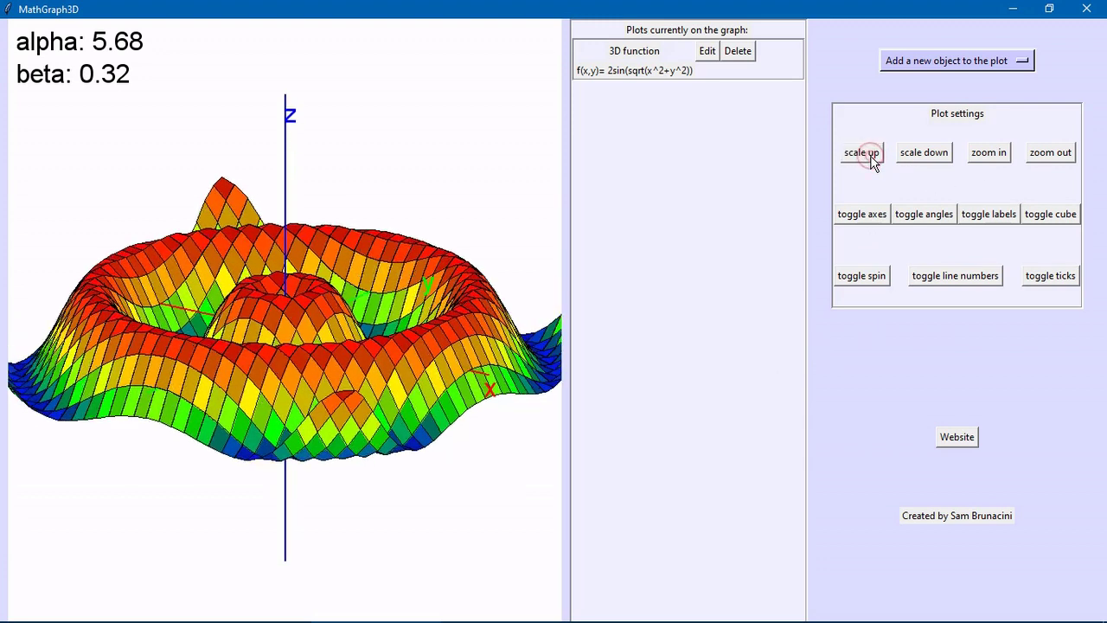
# Step: Turn the plot's automatic spin on and off, and scale the plot back down to its earlier size
pyautogui.click(866, 283)
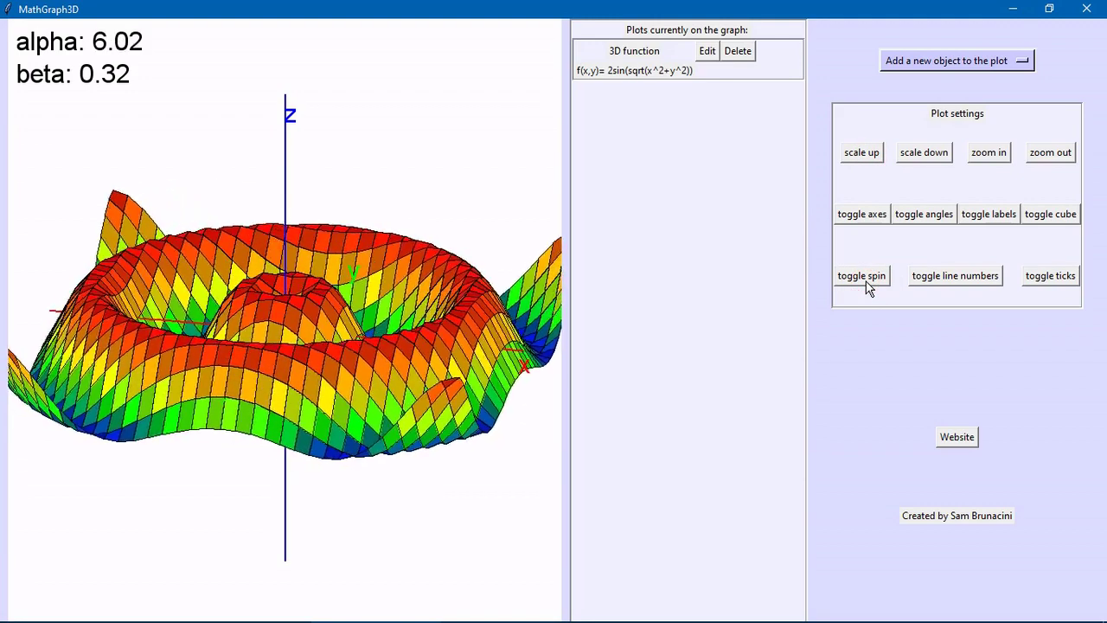
pyautogui.click(867, 283)
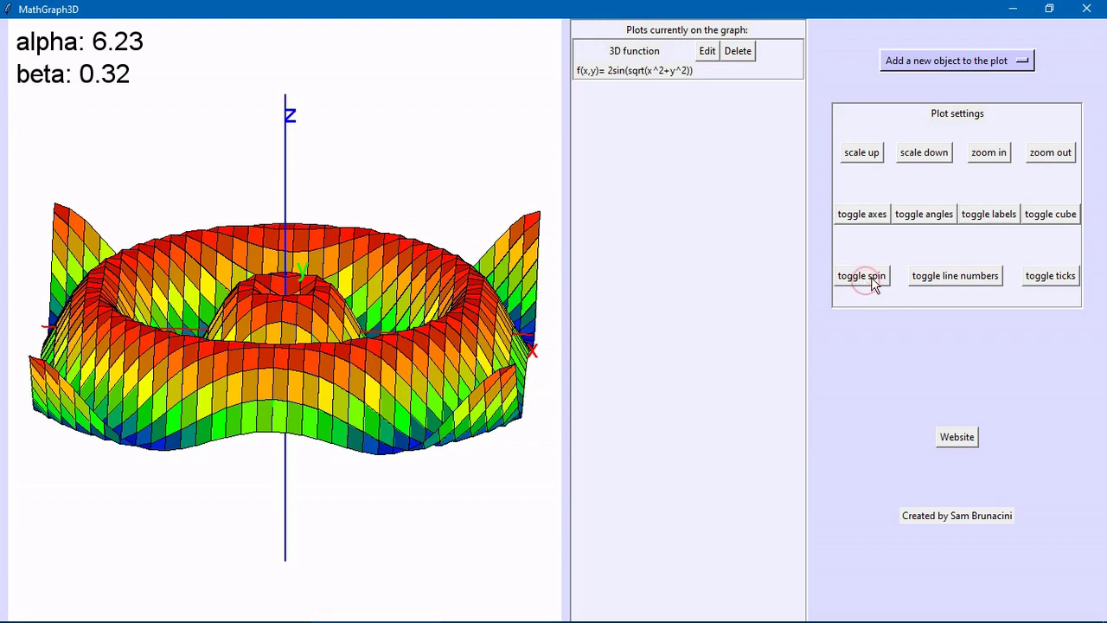
pyautogui.click(944, 159)
pyautogui.click(945, 159)
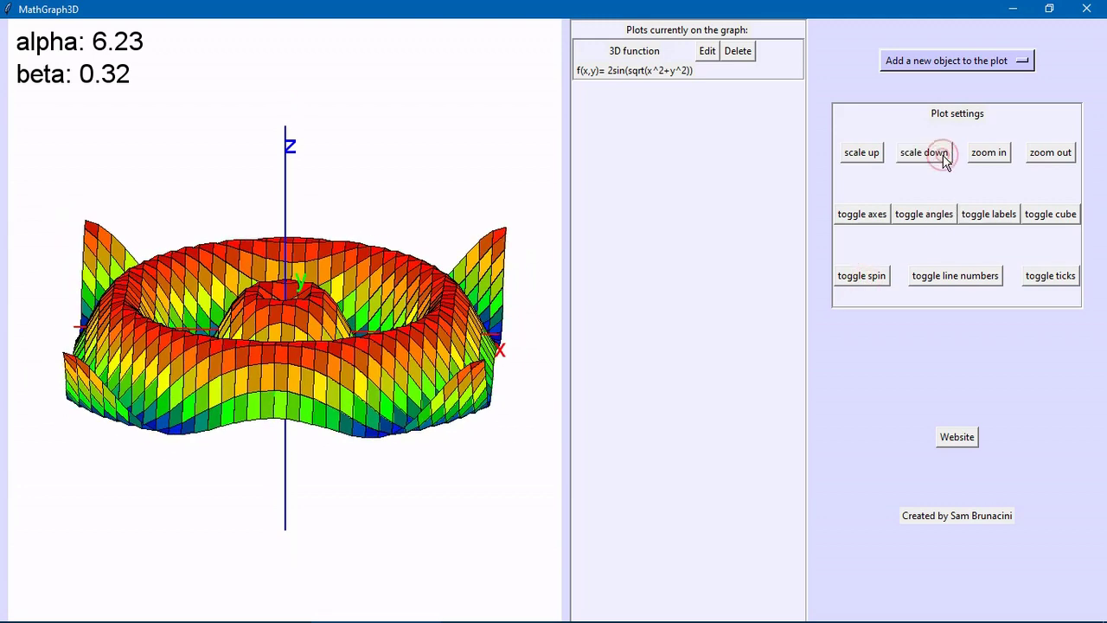
pyautogui.click(945, 159)
pyautogui.click(945, 159)
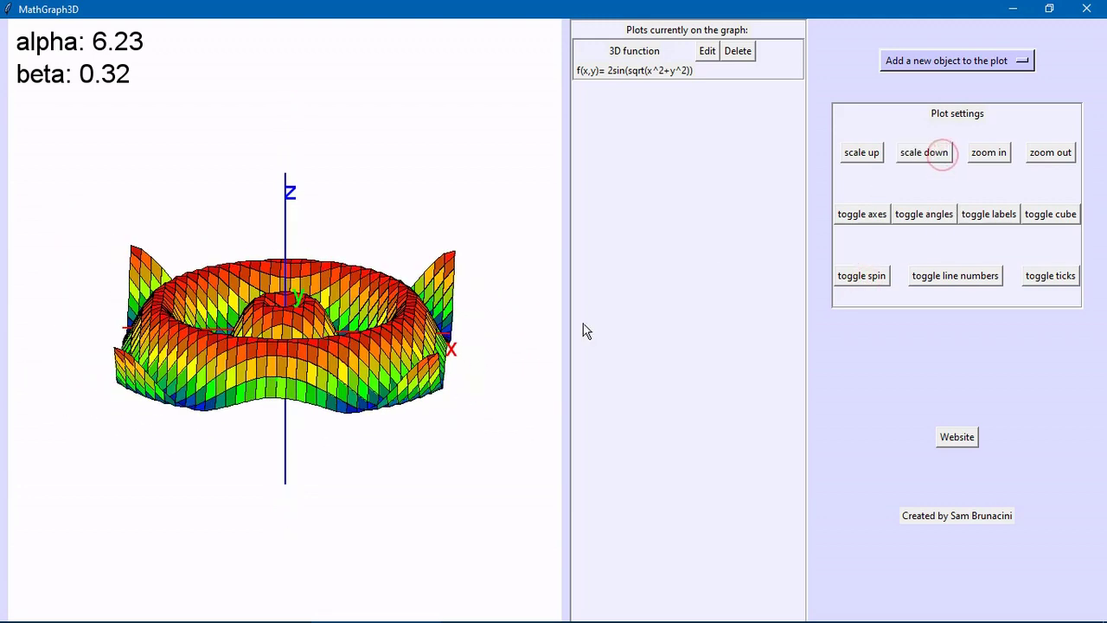
# Step: Hide the axes and show the bounding cube while rotating the plot, and restore both display settings
pyautogui.moveTo(445, 416); pyautogui.dragTo(151, 461)
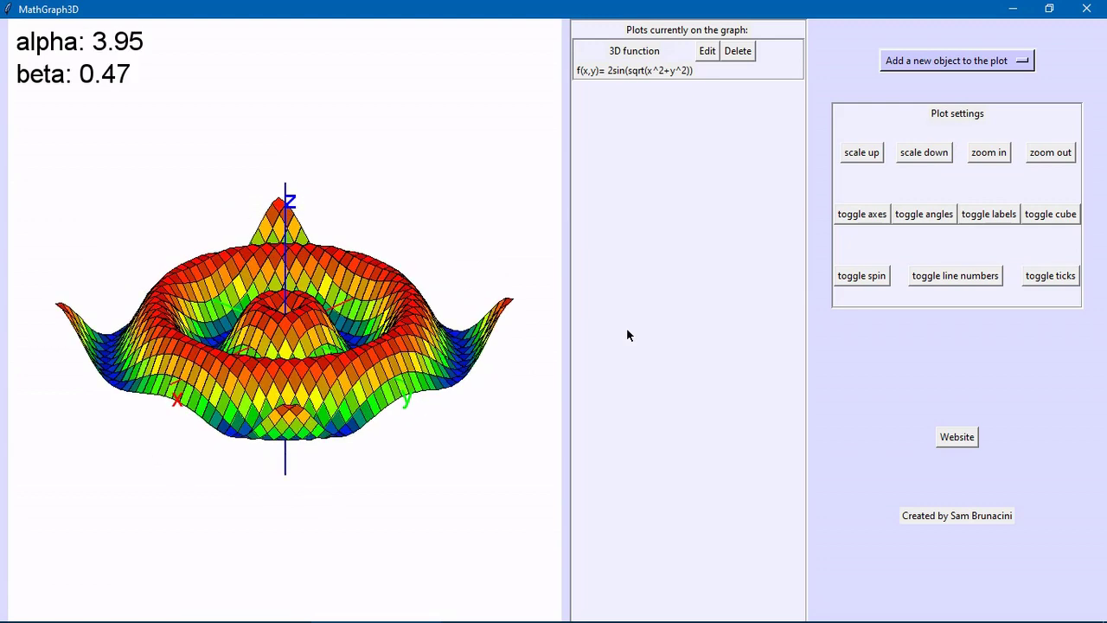
pyautogui.click(869, 217)
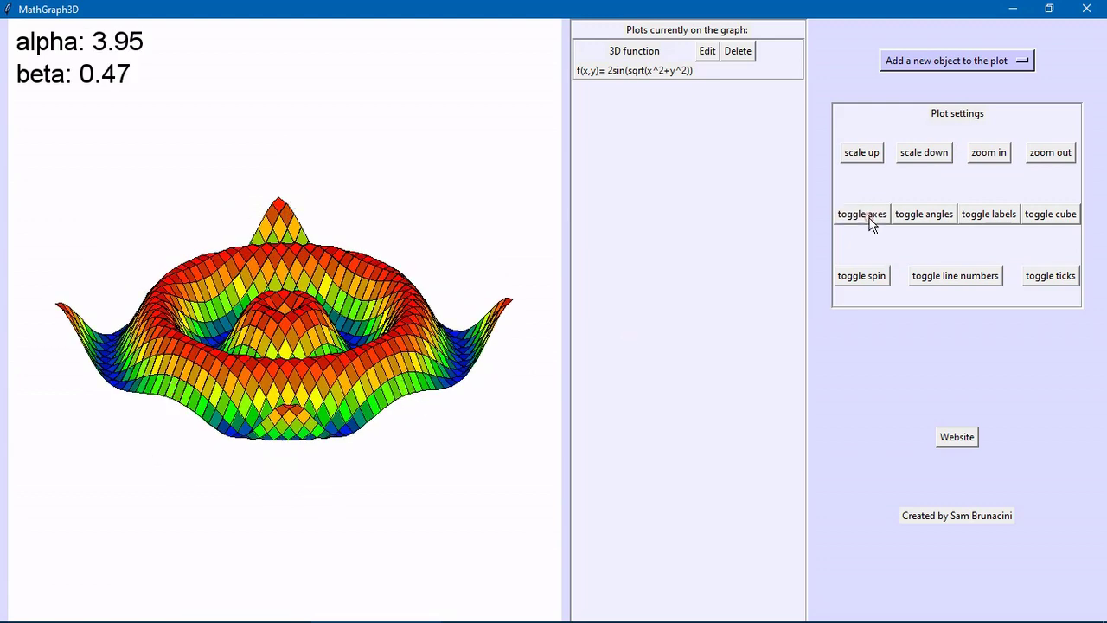
pyautogui.click(1040, 217)
pyautogui.moveTo(474, 335)
pyautogui.mouseDown()
pyautogui.moveTo(459, 297)
pyautogui.moveTo(369, 246)
pyautogui.moveTo(218, 288)
pyautogui.moveTo(487, 276)
pyautogui.moveTo(418, 294)
pyautogui.mouseUp()
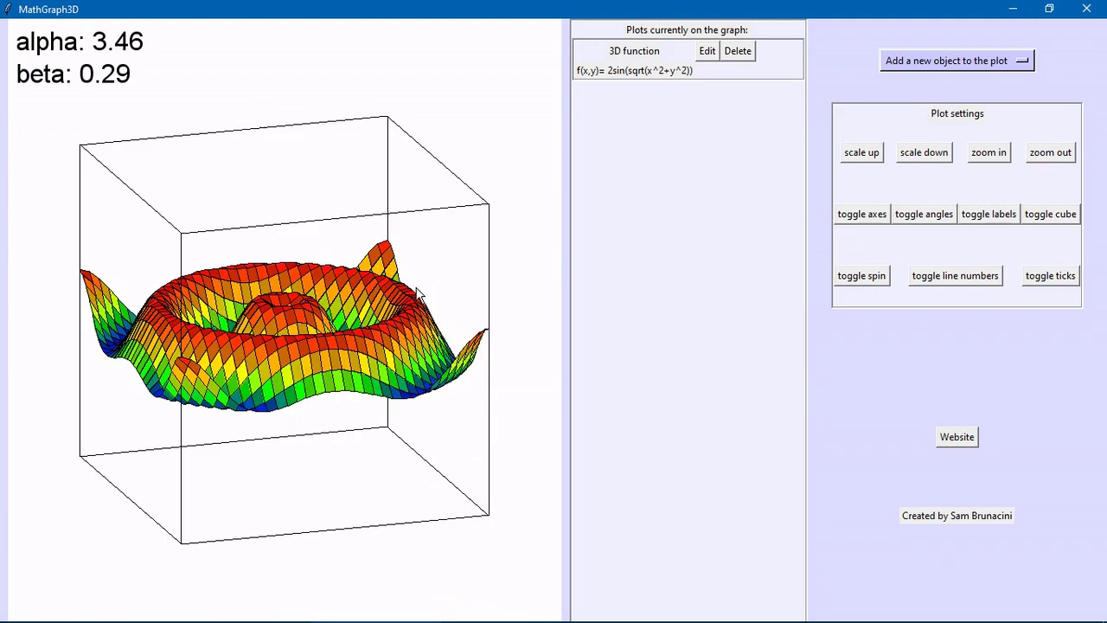
pyautogui.click(860, 221)
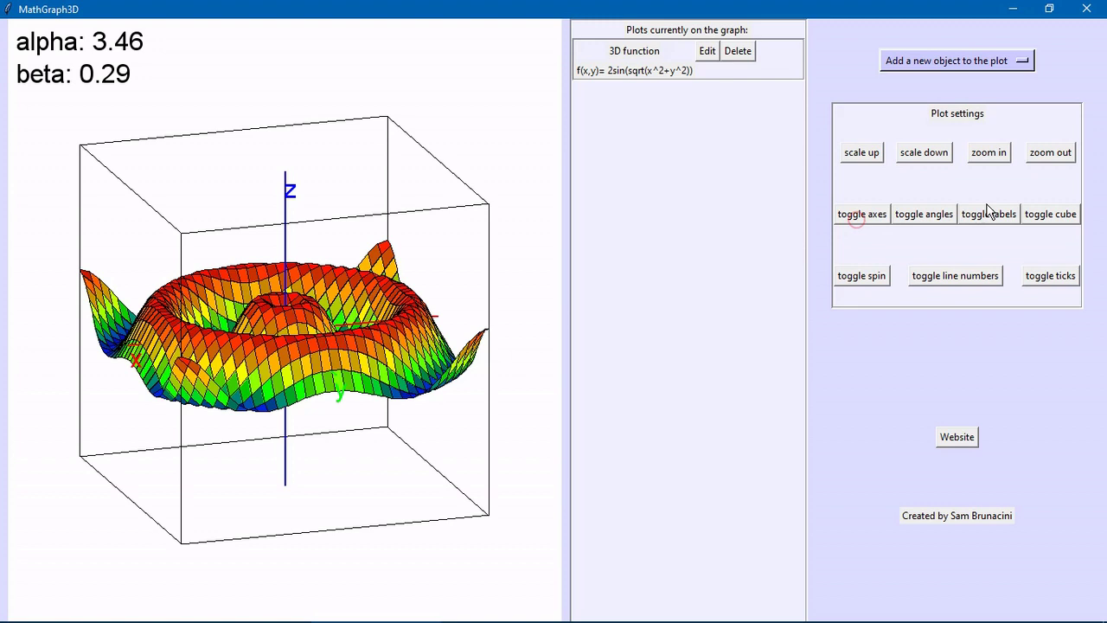
pyautogui.click(1042, 215)
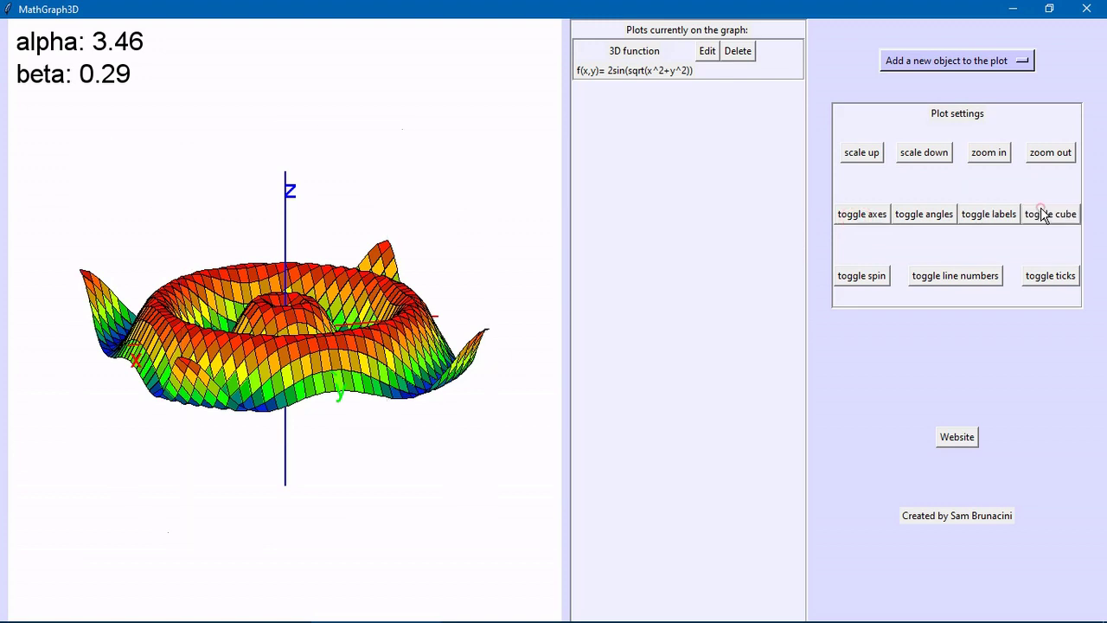
# Step: Delete the 3D function and define a 3D parametric curve with x(t)=3cos(t), y(t)=3sin(t) and z(t)=sin(3t)
pyautogui.click(737, 54)
pyautogui.click(966, 59)
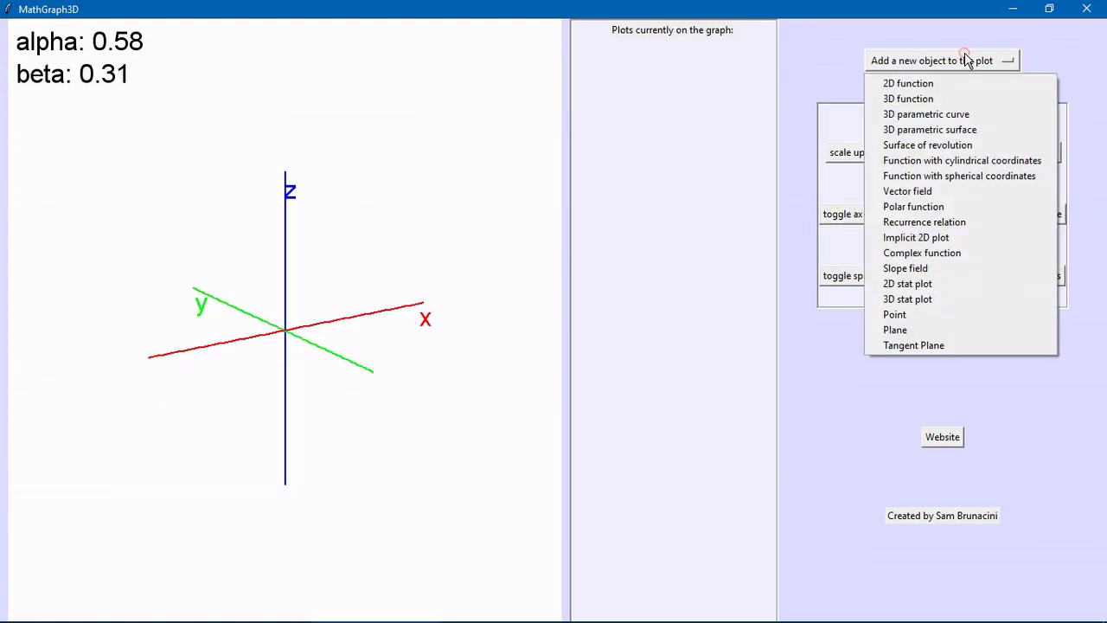
pyautogui.click(958, 115)
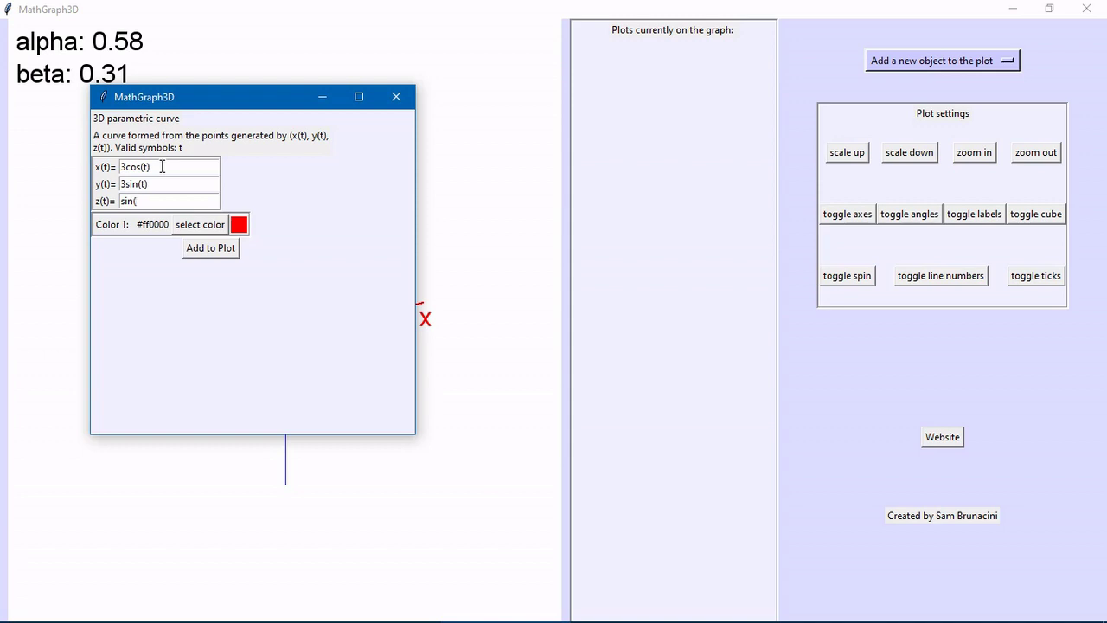
# Step: Color the parametric curve blue and add it to the plot, rotating the view around it
pyautogui.click(200, 224)
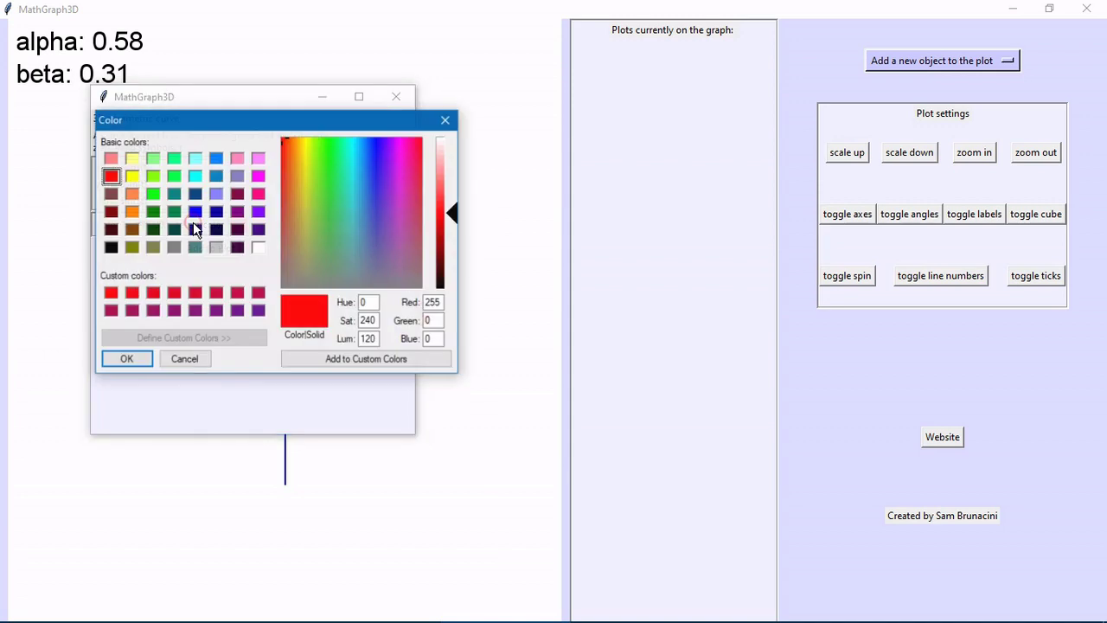
pyautogui.click(195, 213)
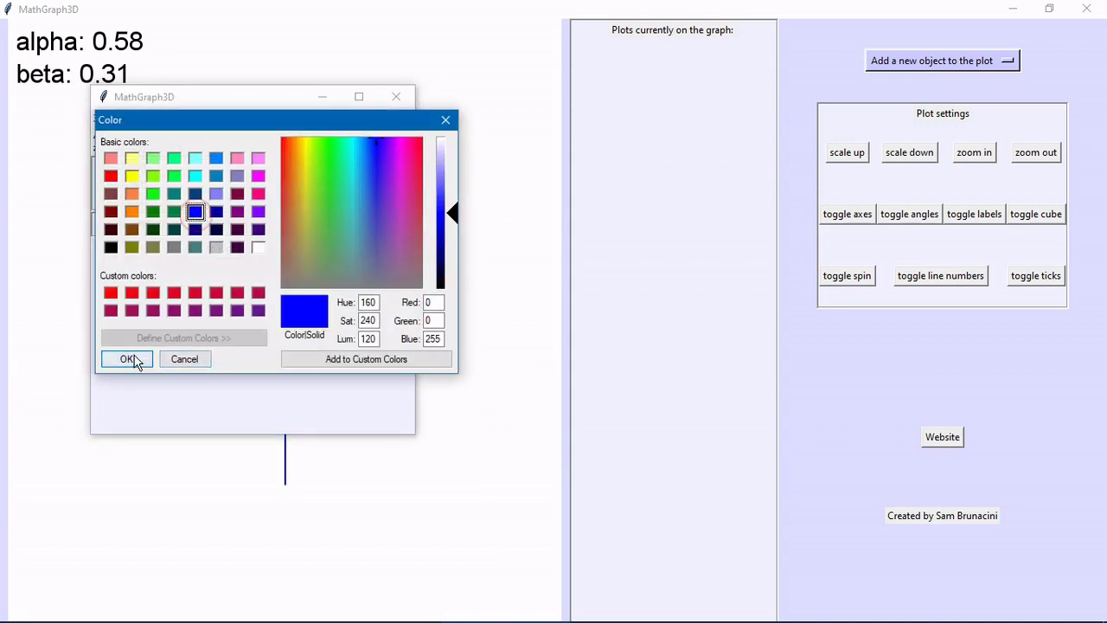
pyautogui.click(128, 358)
pyautogui.click(210, 248)
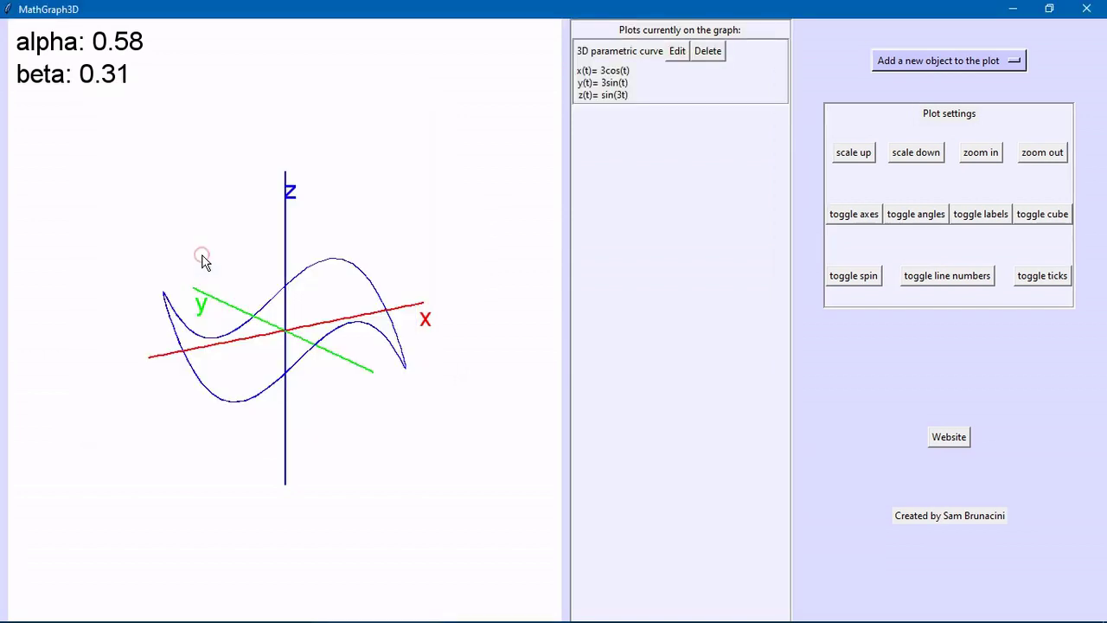
pyautogui.moveTo(86, 374); pyautogui.dragTo(126, 423)
pyautogui.moveTo(402, 411); pyautogui.dragTo(35, 437)
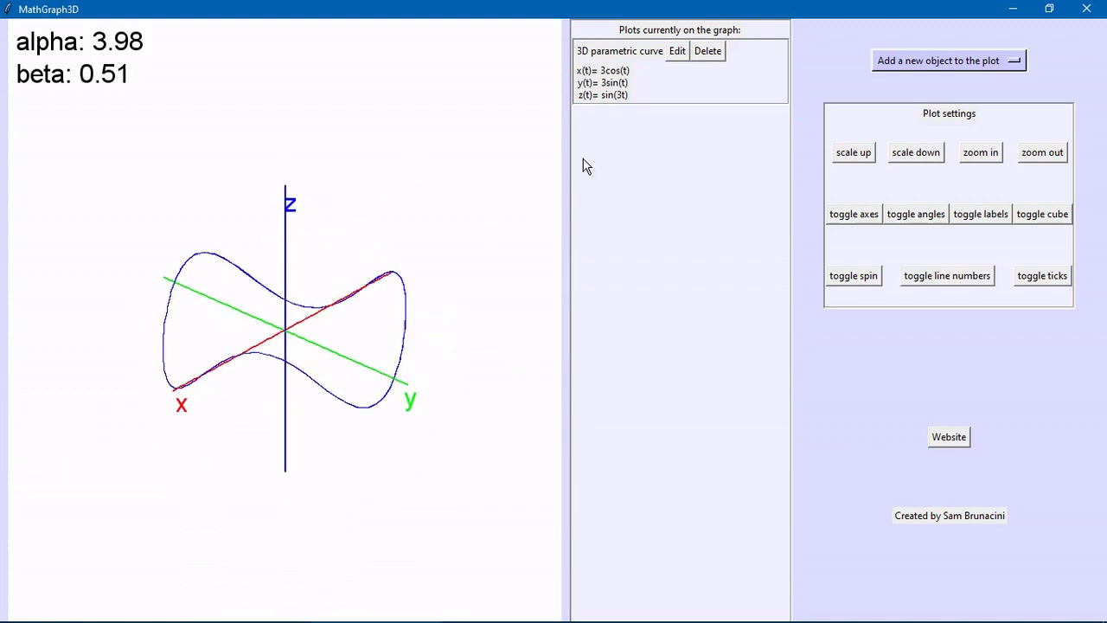
# Step: Delete the curve and define a 3D parametric surface with x(u,v)=4sin(2u)+v, y(u,v)=4cos(2v)+u and z(u,v)=4sin(u+v)
pyautogui.click(706, 56)
pyautogui.click(889, 58)
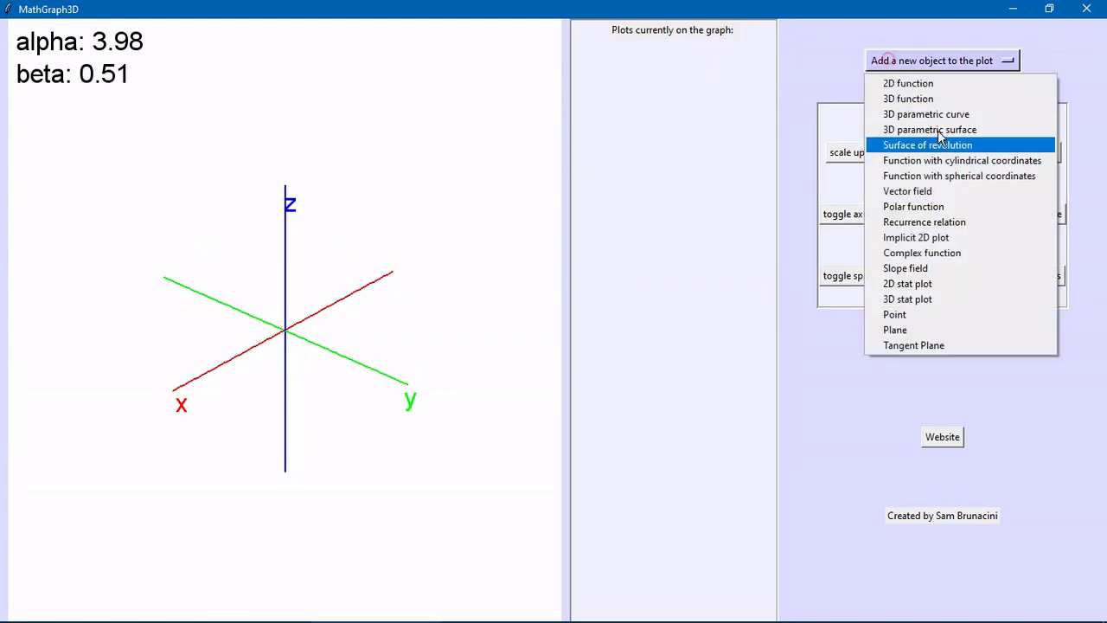
pyautogui.click(949, 134)
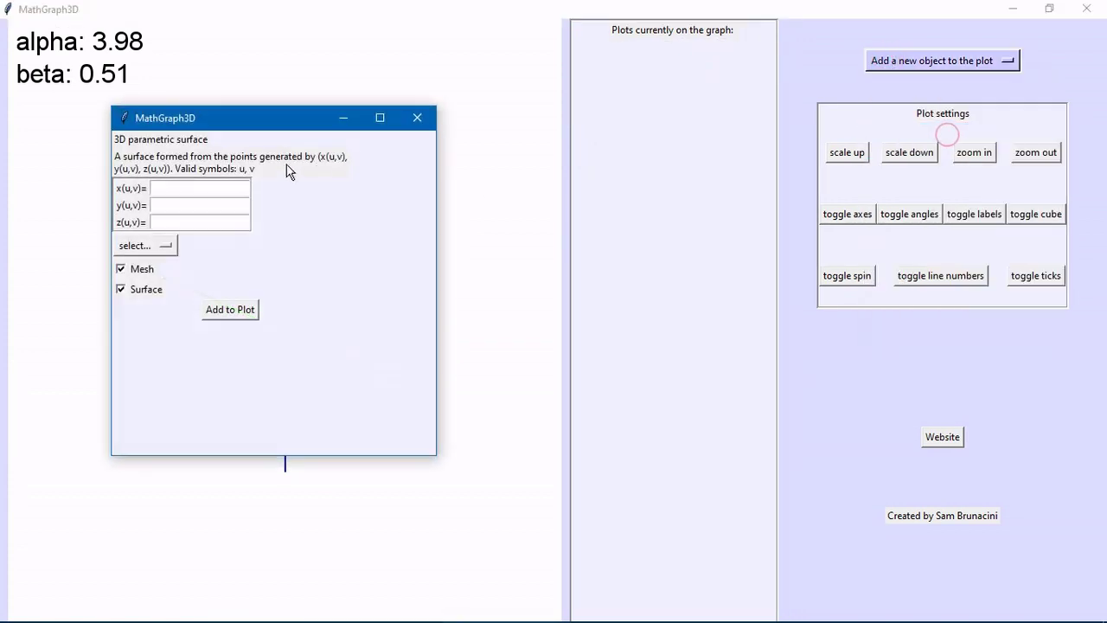
pyautogui.click(213, 187)
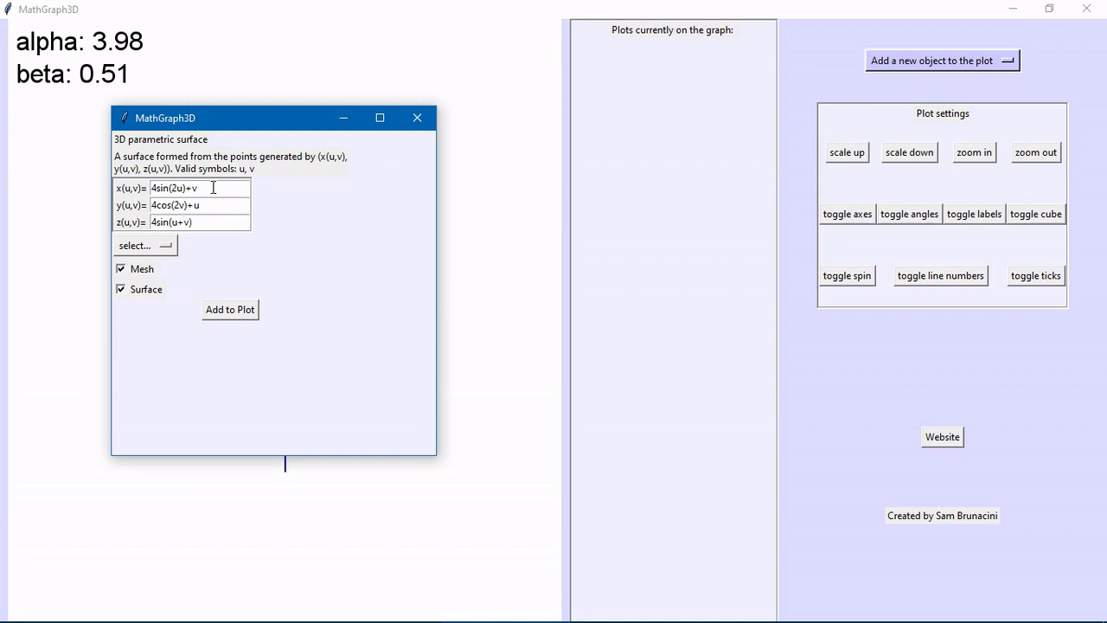
# Step: Give the parametric surface a checkerboard coloring in yellow #ffff00 and orange #ff8040 with lighting applied
pyautogui.click(164, 247)
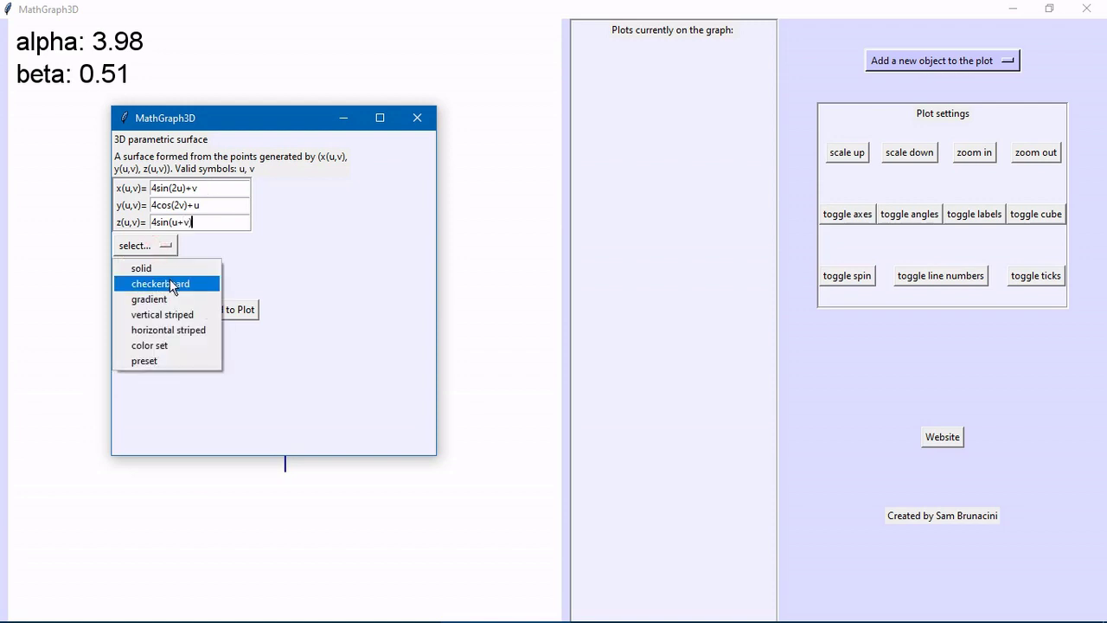
pyautogui.click(172, 281)
pyautogui.click(251, 272)
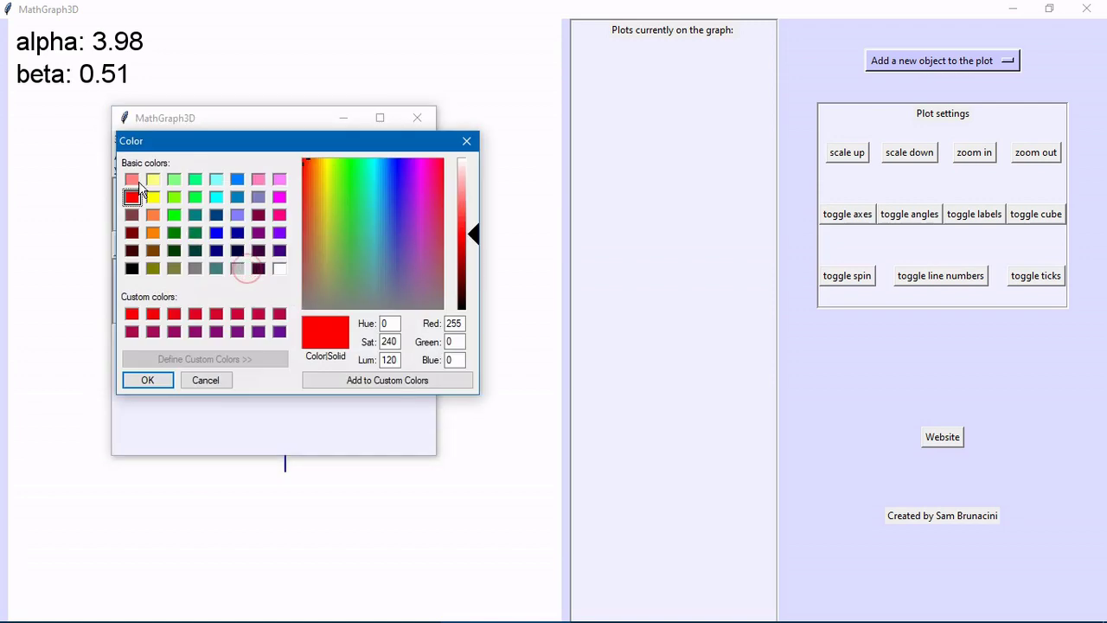
pyautogui.click(156, 199)
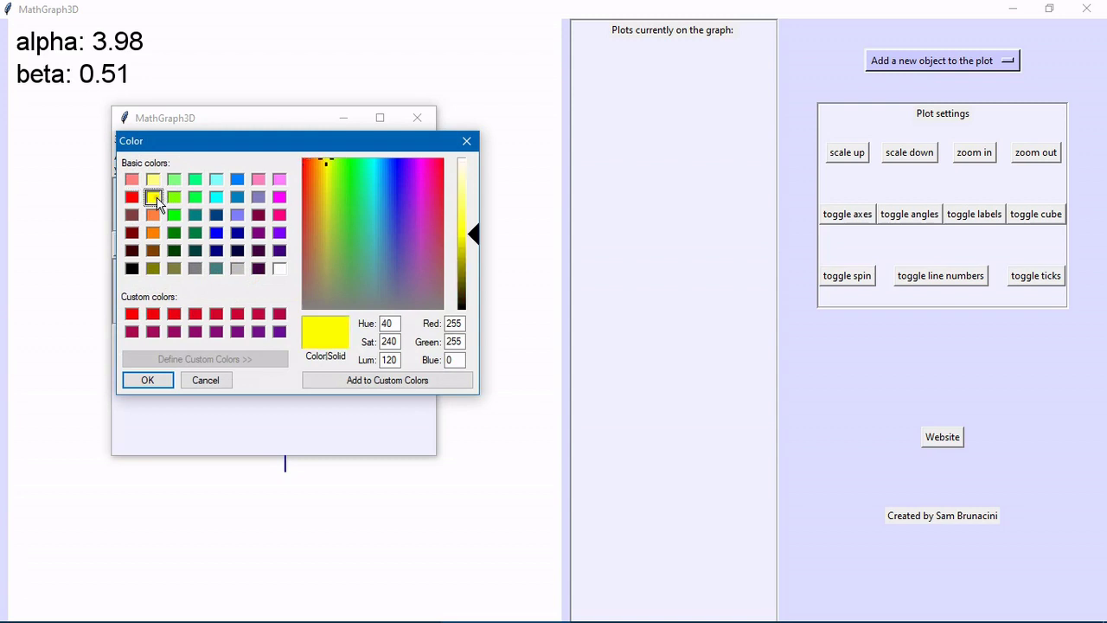
pyautogui.click(153, 382)
pyautogui.click(268, 292)
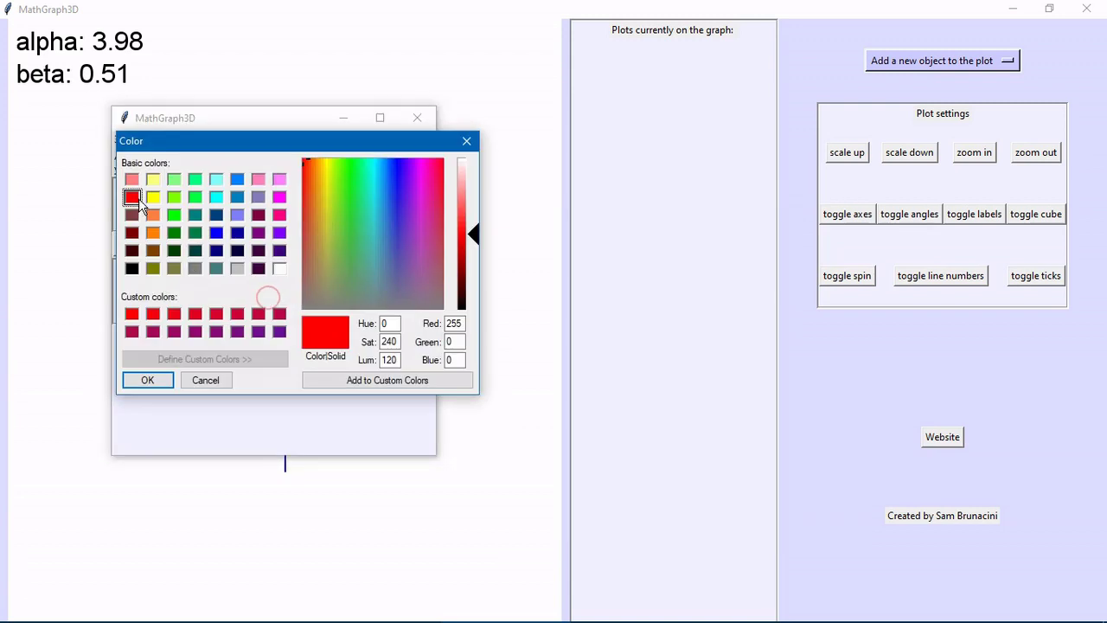
pyautogui.click(153, 215)
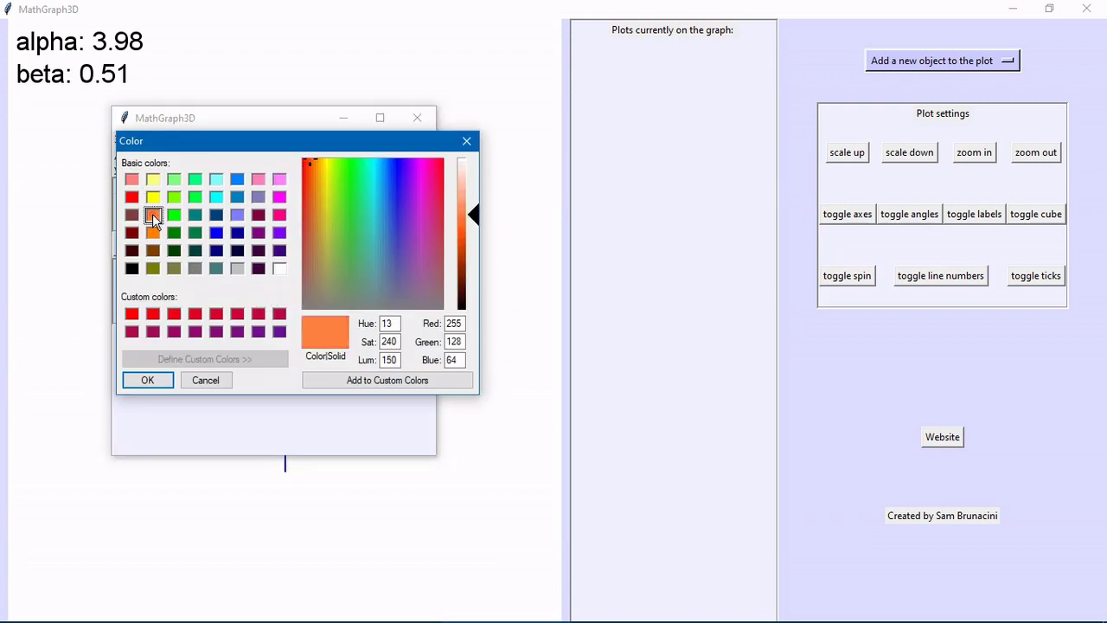
pyautogui.click(157, 382)
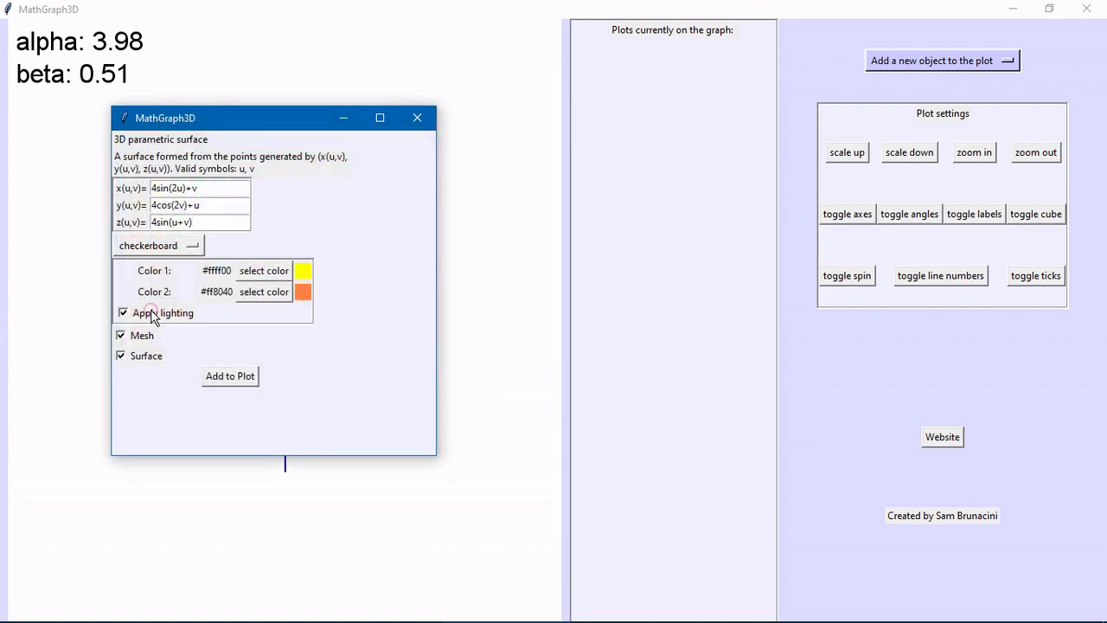
# Step: Turn off the surface's mesh and add it to the plot, rotating it to view several sides
pyautogui.click(138, 336)
pyautogui.click(216, 381)
pyautogui.moveTo(88, 313); pyautogui.dragTo(222, 302)
pyautogui.moveTo(499, 295); pyautogui.dragTo(169, 156)
pyautogui.moveTo(290, 513); pyautogui.dragTo(460, 551)
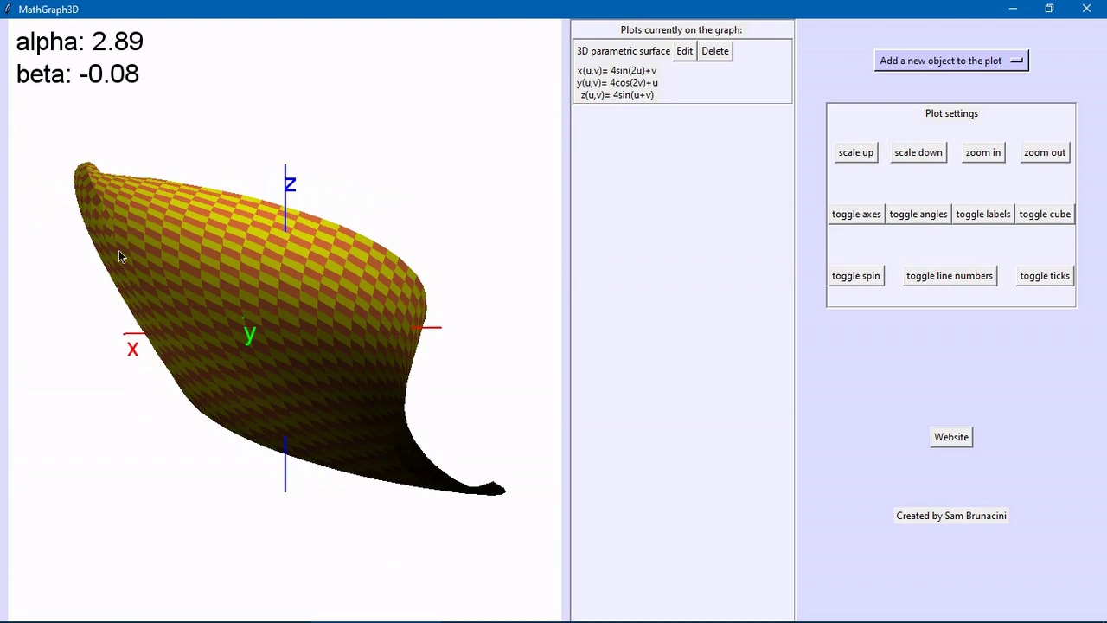
pyautogui.moveTo(120, 256); pyautogui.dragTo(504, 329)
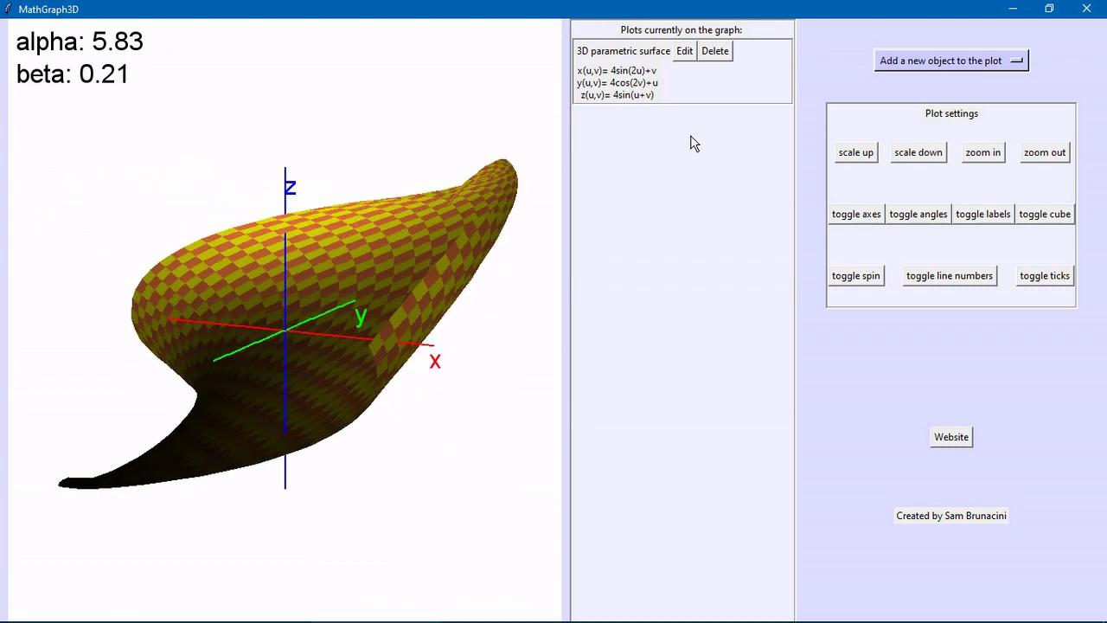
# Step: Delete the parametric surface and define a surface of revolution with f(x)=x*sin(x)
pyautogui.click(715, 51)
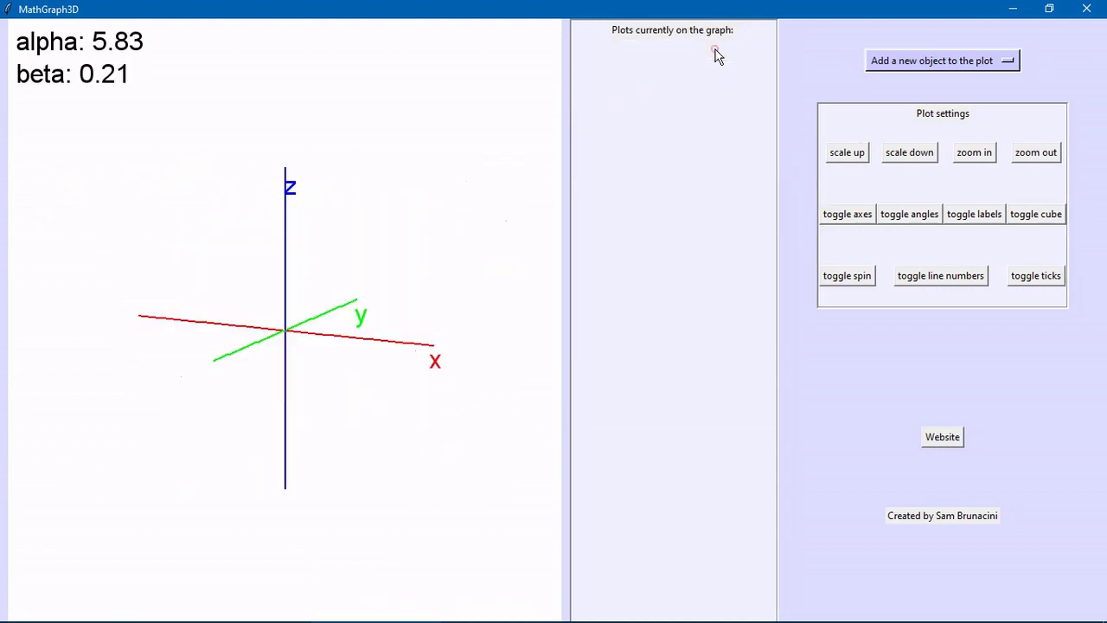
pyautogui.click(946, 66)
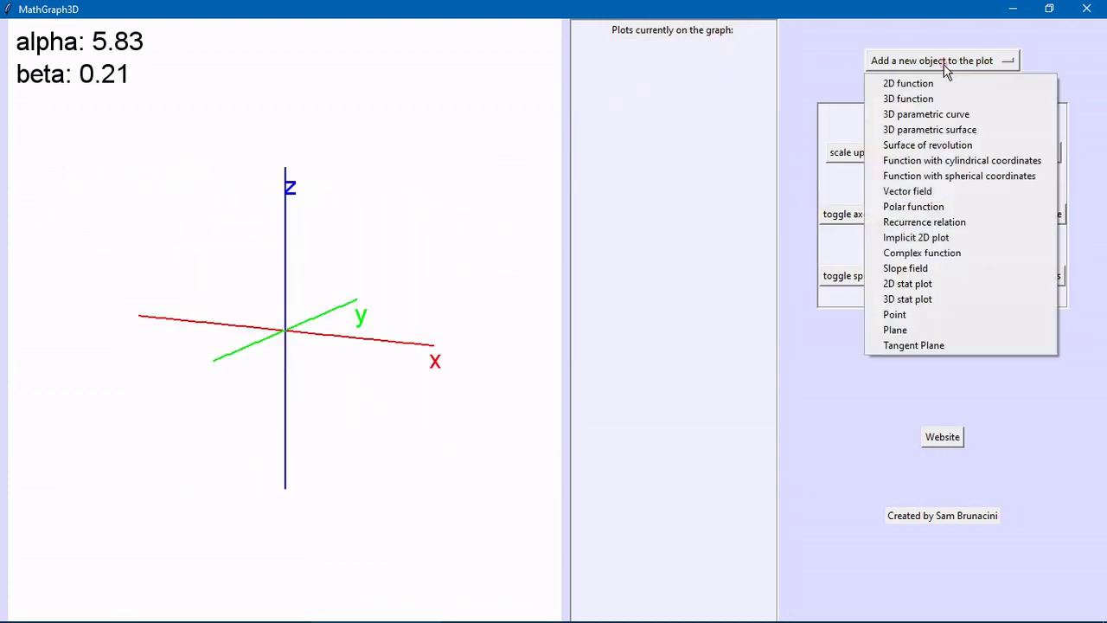
pyautogui.click(966, 144)
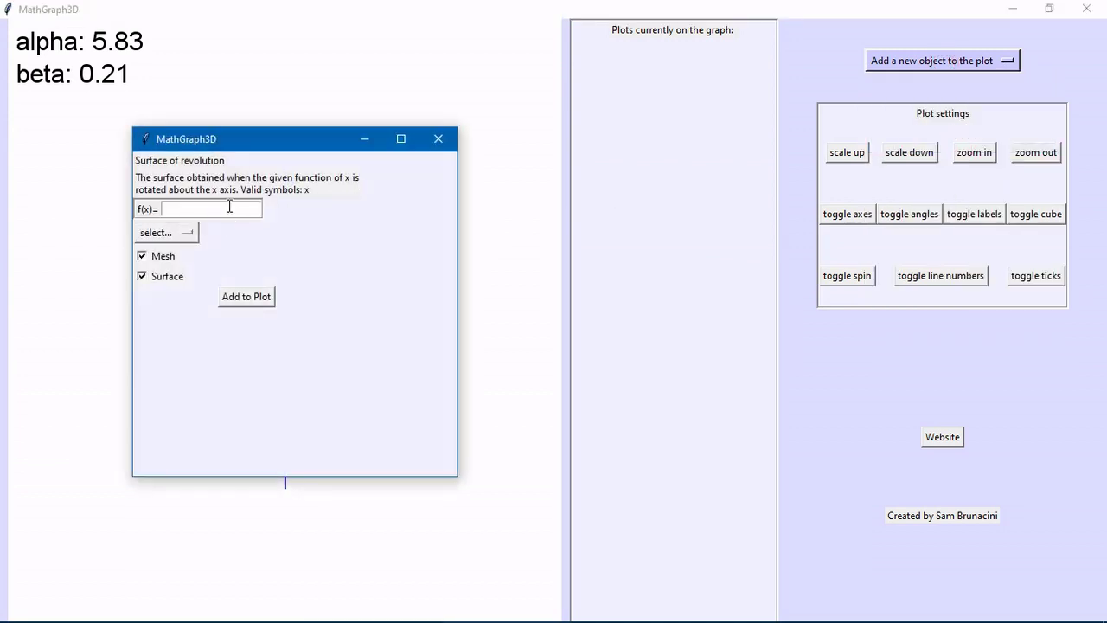
pyautogui.write('sin(x')
# Step: Apply the america color preset to the surface of revolution and add it to the plot
pyautogui.click(185, 233)
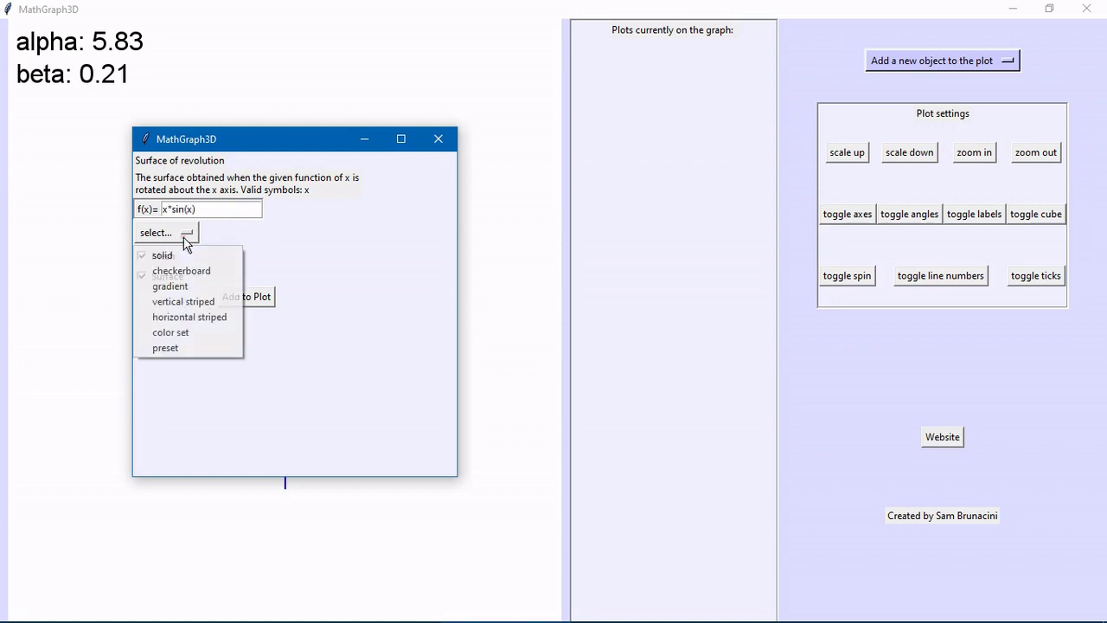
pyautogui.click(227, 347)
pyautogui.click(236, 259)
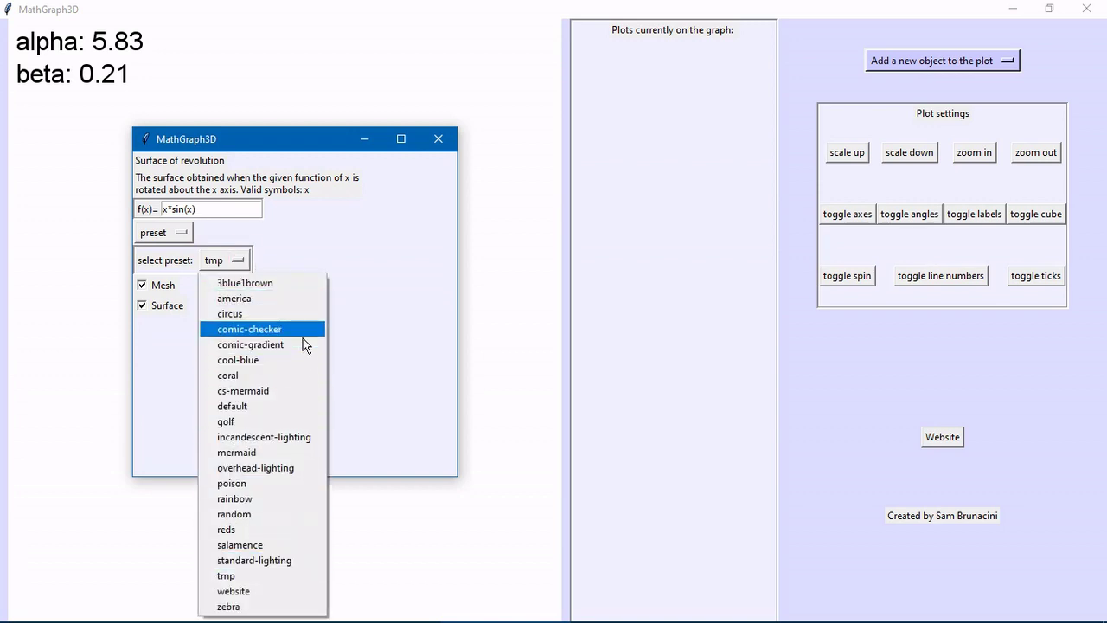
pyautogui.click(309, 300)
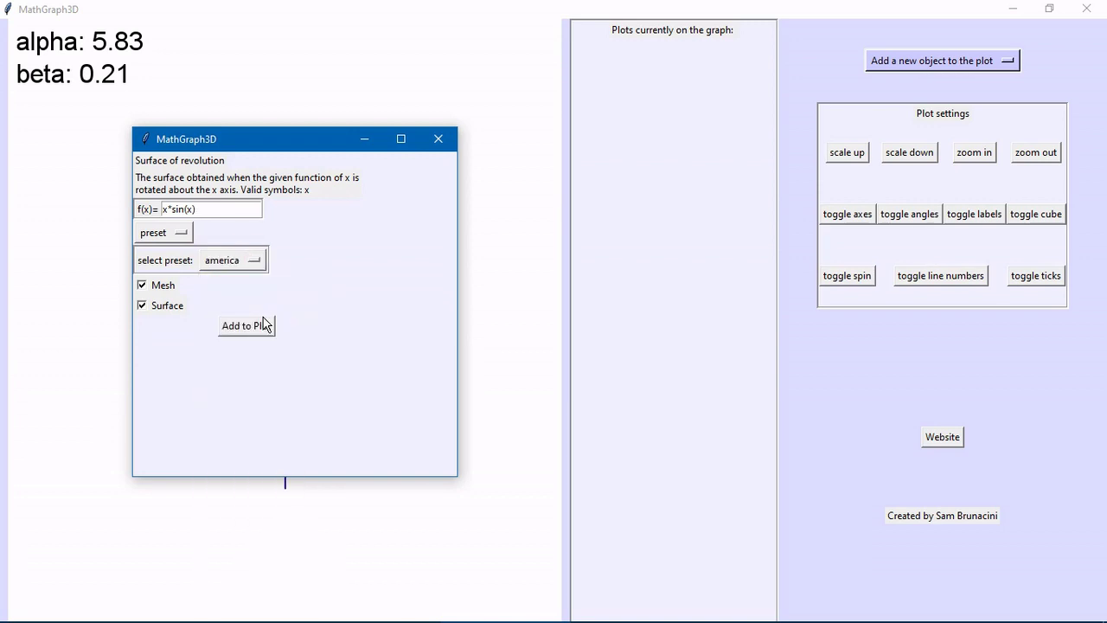
pyautogui.click(259, 324)
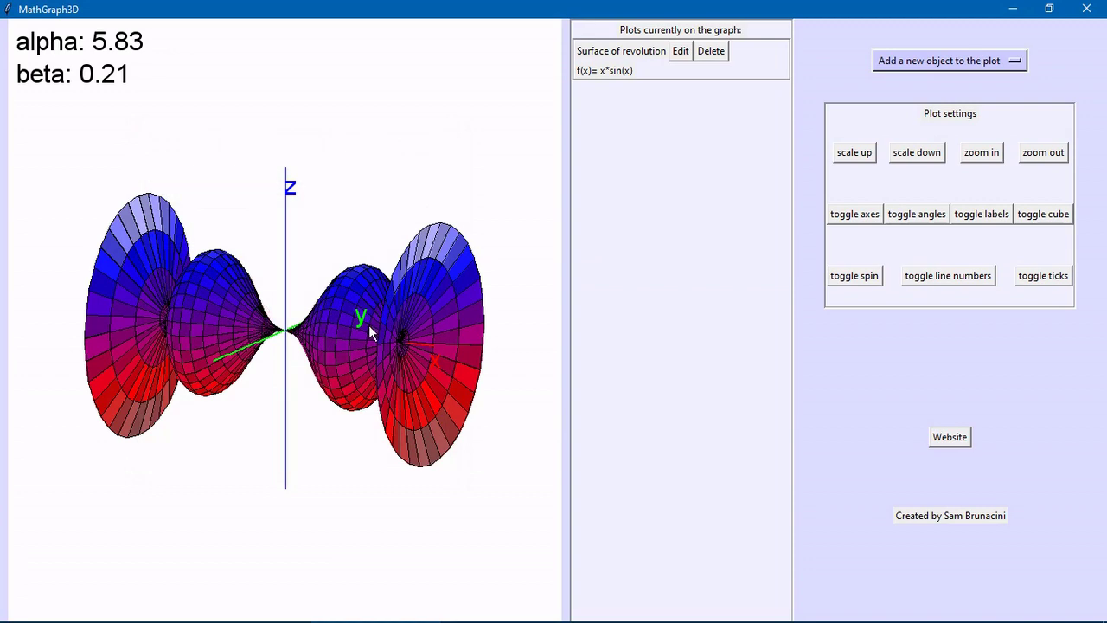
# Step: Rotate the surface of revolution to examine it from below, from above and all the way around
pyautogui.moveTo(368, 325); pyautogui.dragTo(373, 379)
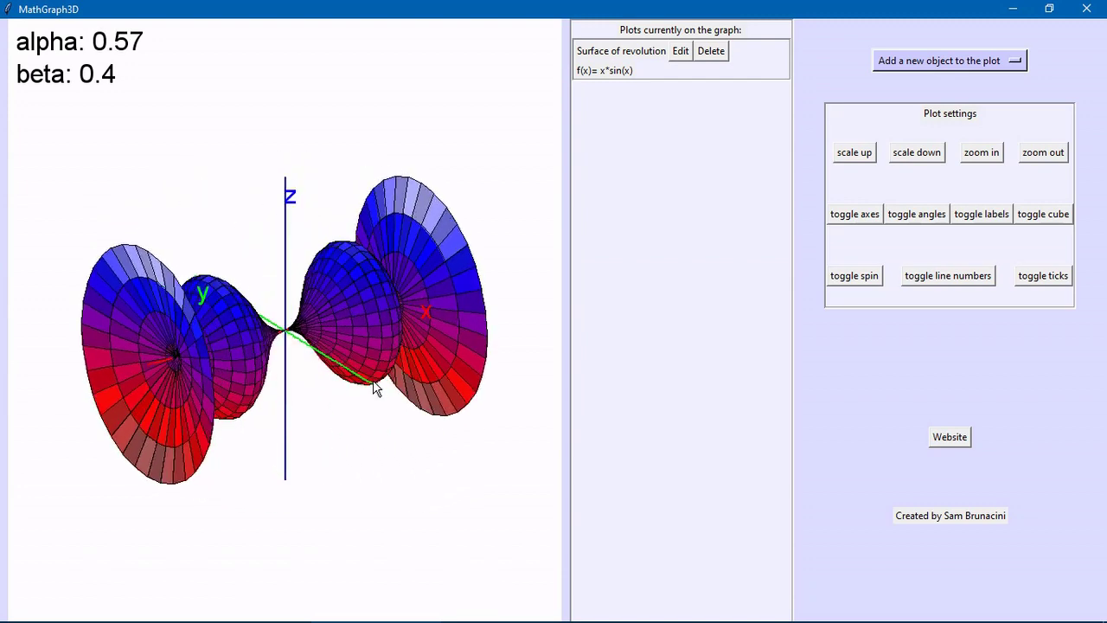
pyautogui.press('Down')
pyautogui.press('Down')
pyautogui.press('Down')
pyautogui.press('Down')
pyautogui.press('Down')
pyautogui.press('Down')
pyautogui.press('Down')
pyautogui.press('Down')
pyautogui.press('Down')
pyautogui.press('Down')
pyautogui.press('Down')
pyautogui.press('Down')
pyautogui.press('Down')
pyautogui.press('Down')
pyautogui.press('Down')
pyautogui.press('Down')
pyautogui.press('Down')
pyautogui.press('Down')
pyautogui.press('Down')
pyautogui.press('Down')
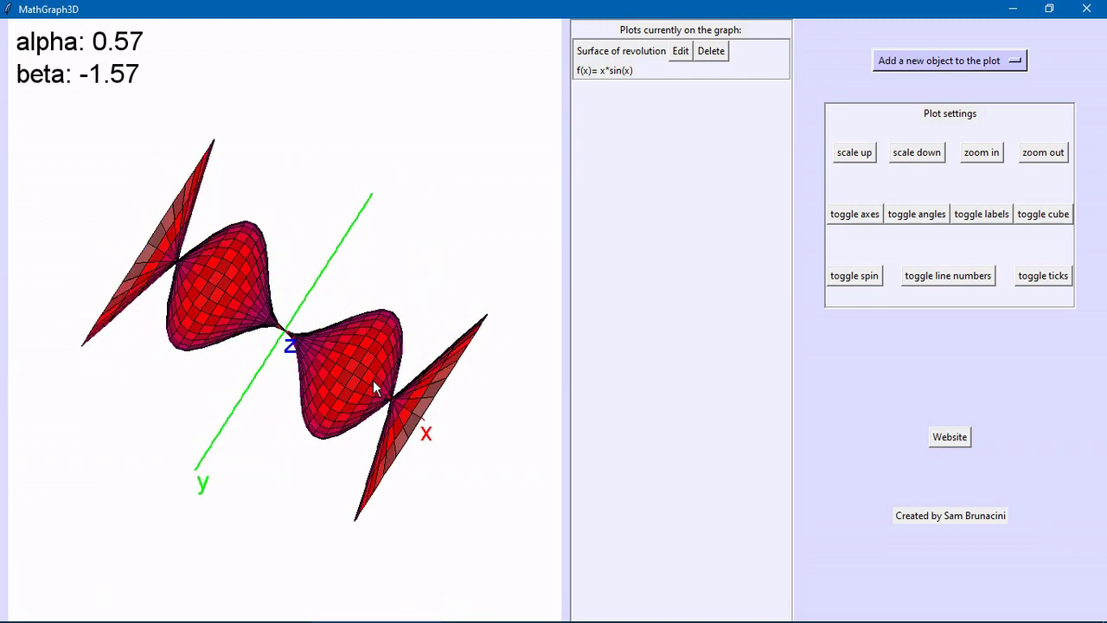
pyautogui.press('Up')
pyautogui.press('Up')
pyautogui.press('Up')
pyautogui.press('Up')
pyautogui.press('Up')
pyautogui.press('Up')
pyautogui.press('Up')
pyautogui.press('Up')
pyautogui.press('Up')
pyautogui.press('Up')
pyautogui.press('Up')
pyautogui.press('Up')
pyautogui.press('Up')
pyautogui.press('Up')
pyautogui.press('Up')
pyautogui.press('Up')
pyautogui.press('Up')
pyautogui.press('Up')
pyautogui.press('Up')
pyautogui.press('Up')
pyautogui.press('Right')
pyautogui.press('Right')
pyautogui.press('Right')
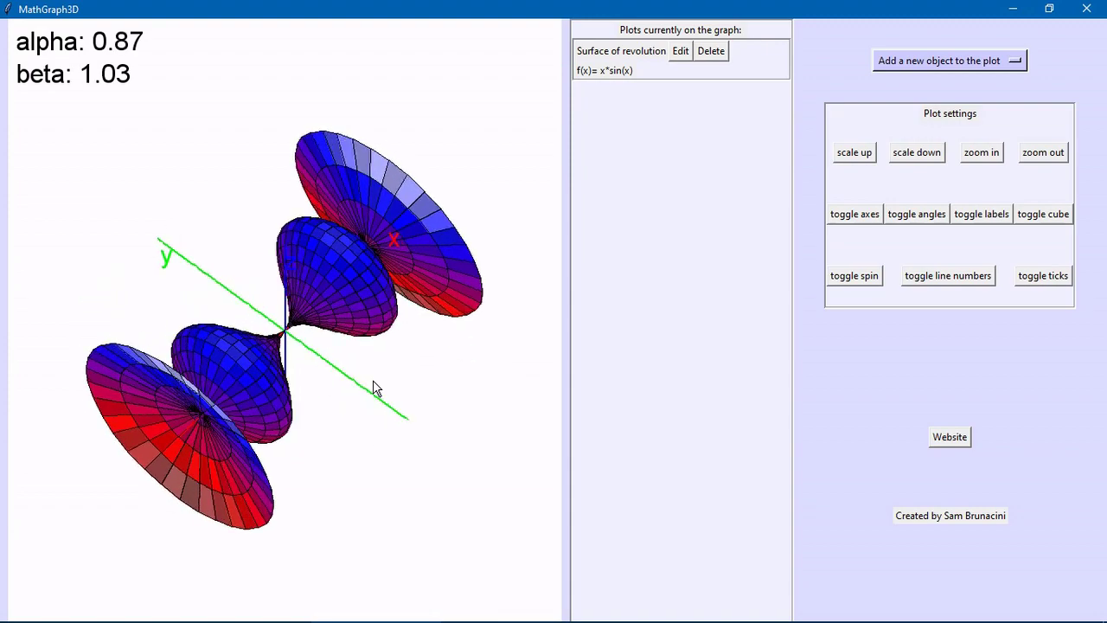
pyautogui.press('Right')
pyautogui.press('Right')
pyautogui.press('Right')
pyautogui.press('Right')
pyautogui.press('Right')
pyautogui.press('Right')
pyautogui.press('Right')
pyautogui.press('Right')
pyautogui.press('Right')
pyautogui.press('Right')
pyautogui.press('Right')
pyautogui.press('Right')
pyautogui.press('Right')
pyautogui.press('Right')
pyautogui.press('Right')
pyautogui.press('Right')
pyautogui.press('Right')
pyautogui.press('Right')
pyautogui.press('Right')
pyautogui.press('Right')
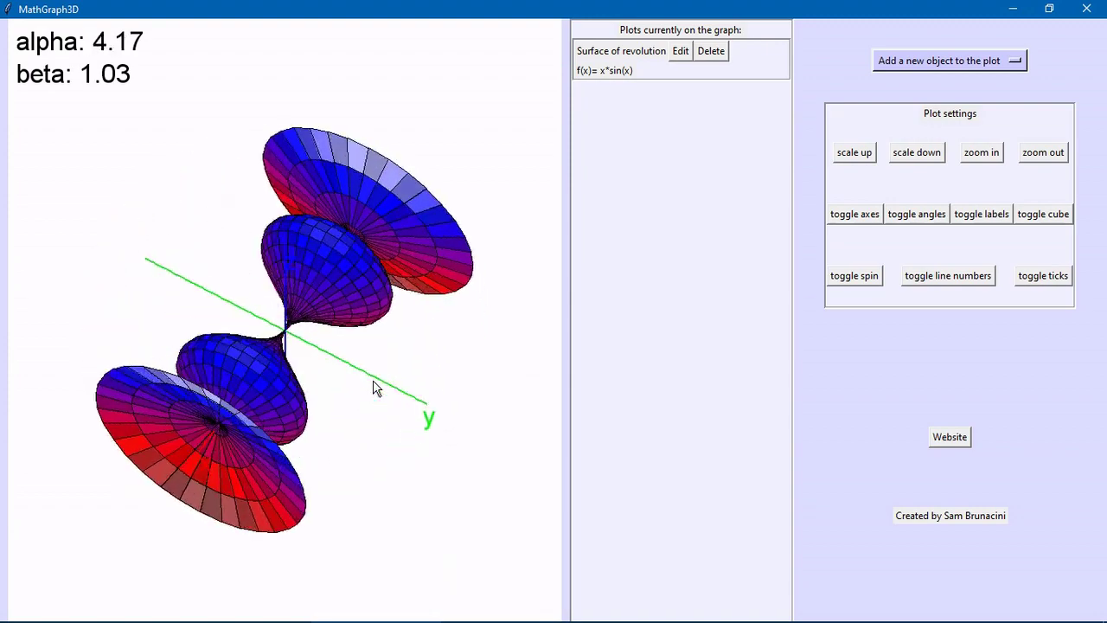
pyautogui.press('Right')
pyautogui.press('Right')
pyautogui.press('Right')
pyautogui.press('Right')
pyautogui.press('Right')
pyautogui.press('Right')
pyautogui.press('Right')
pyautogui.press('Right')
pyautogui.press('Right')
pyautogui.press('Right')
pyautogui.press('Right')
pyautogui.press('Right')
pyautogui.press('Right')
pyautogui.press('Right')
pyautogui.press('Right')
pyautogui.press('Right')
pyautogui.press('Right')
pyautogui.press('Right')
pyautogui.press('Right')
pyautogui.press('Right')
pyautogui.press('Down')
pyautogui.press('Down')
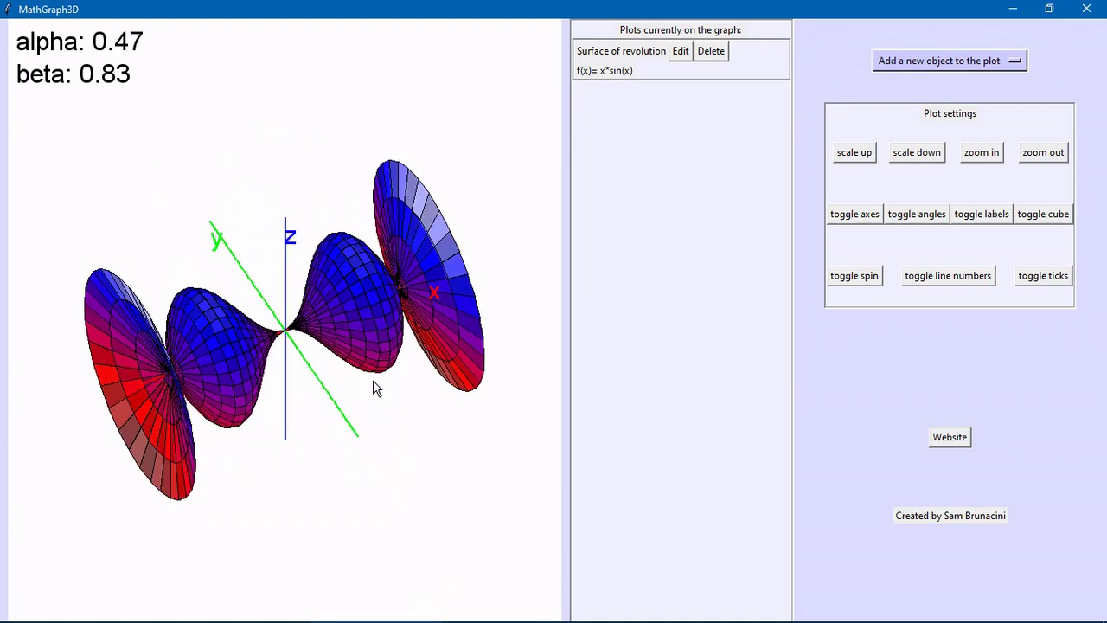
pyautogui.press('Down')
pyautogui.press('Down')
pyautogui.press('Down')
pyautogui.press('Down')
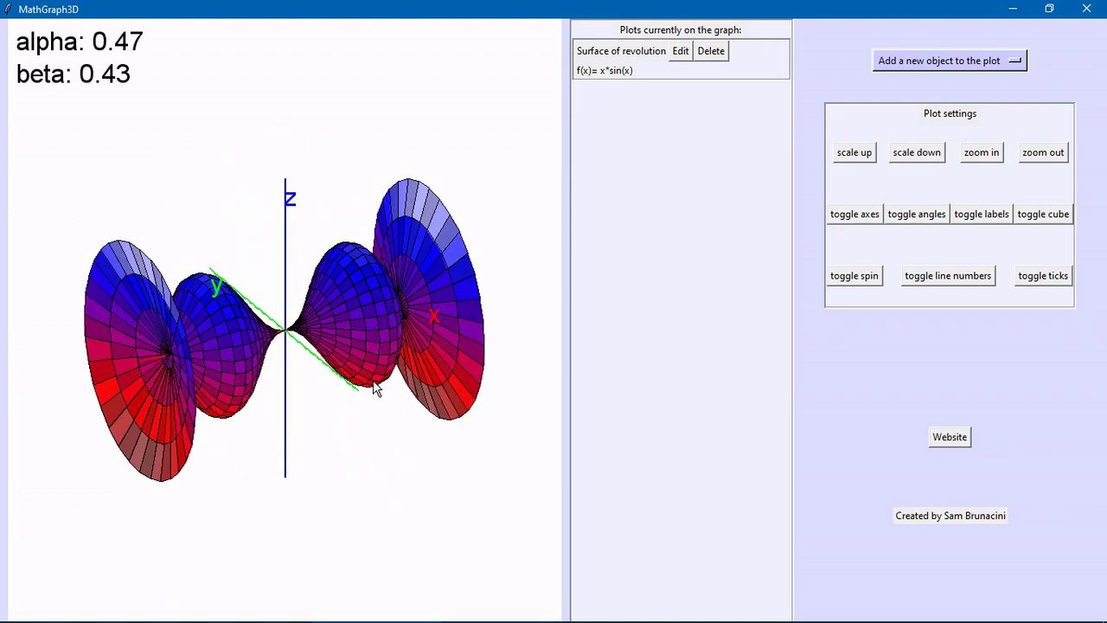
# Step: Delete the surface of revolution and define a function with cylindrical coordinates, r(z,t)=z(sin(z/2)-cos(t/2))
pyautogui.click(709, 52)
pyautogui.click(880, 62)
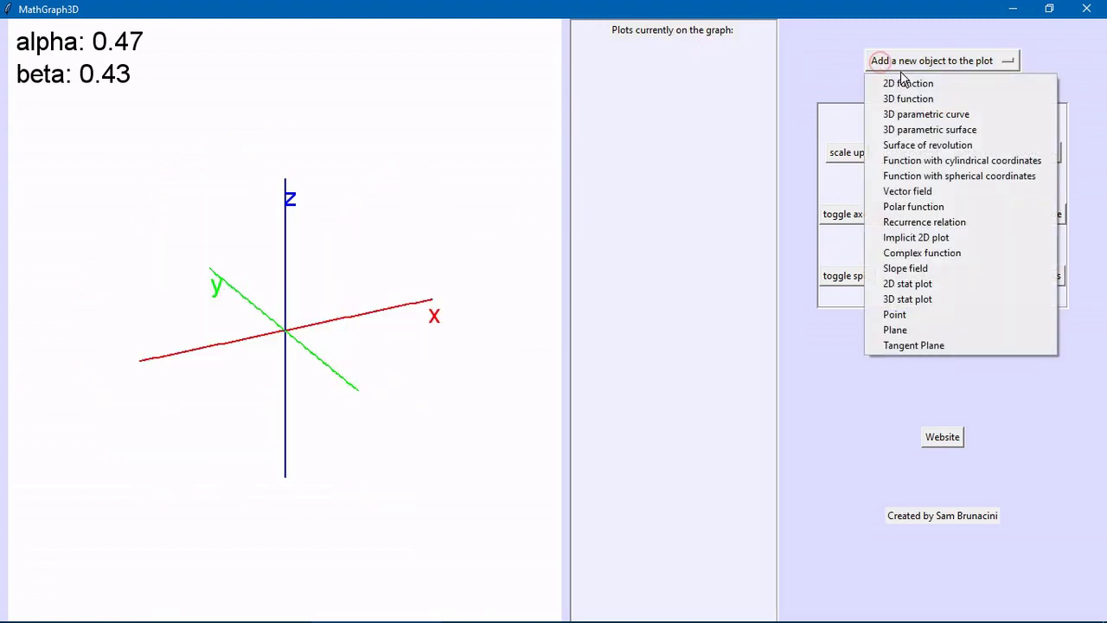
pyautogui.click(989, 162)
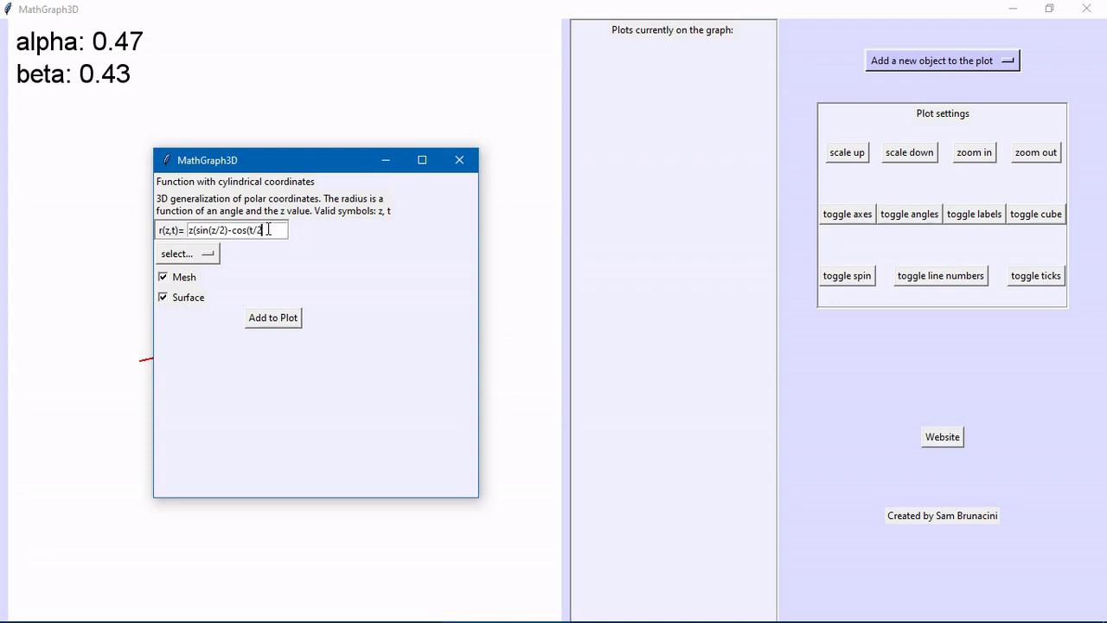
# Step: Color the cylindrical function with a gradient from gray #808080 to green #00ff00 and add it to the plot
pyautogui.click(211, 255)
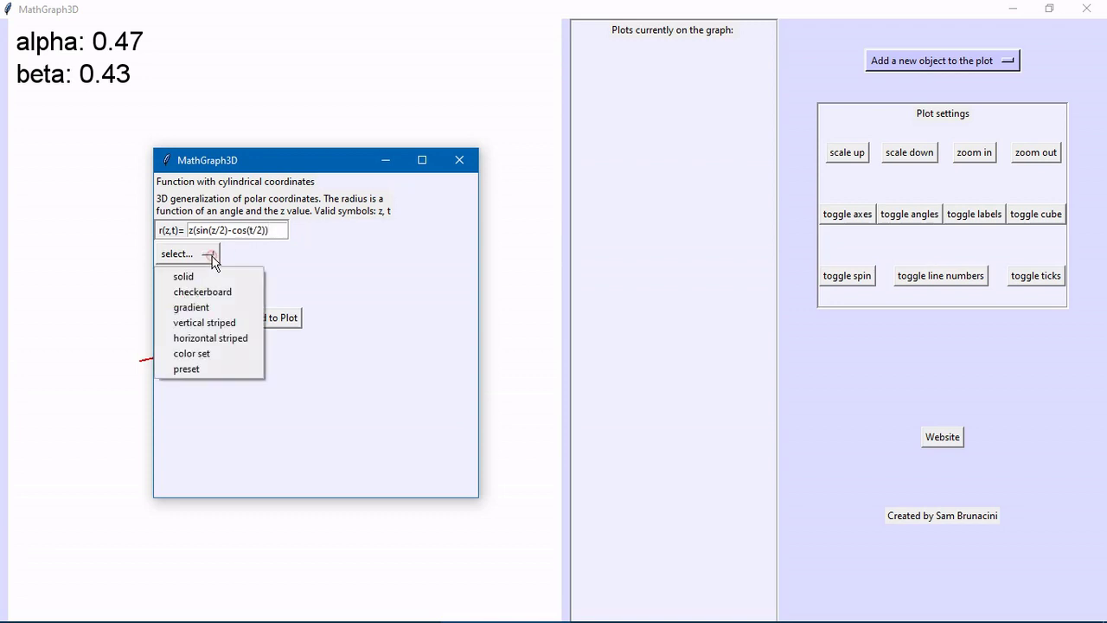
pyautogui.click(216, 307)
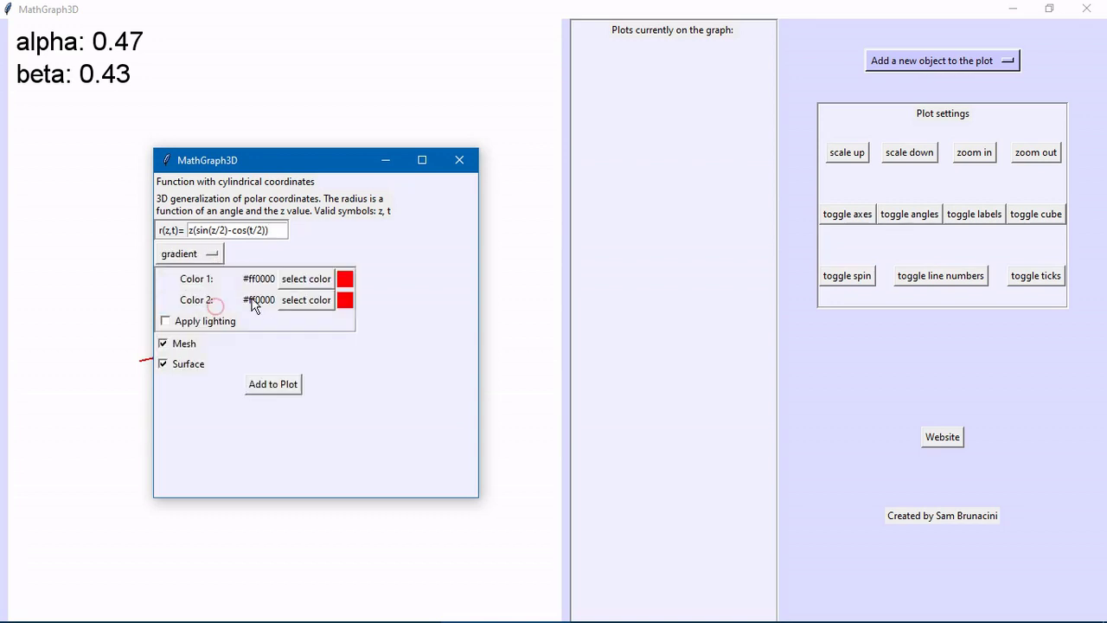
pyautogui.click(286, 302)
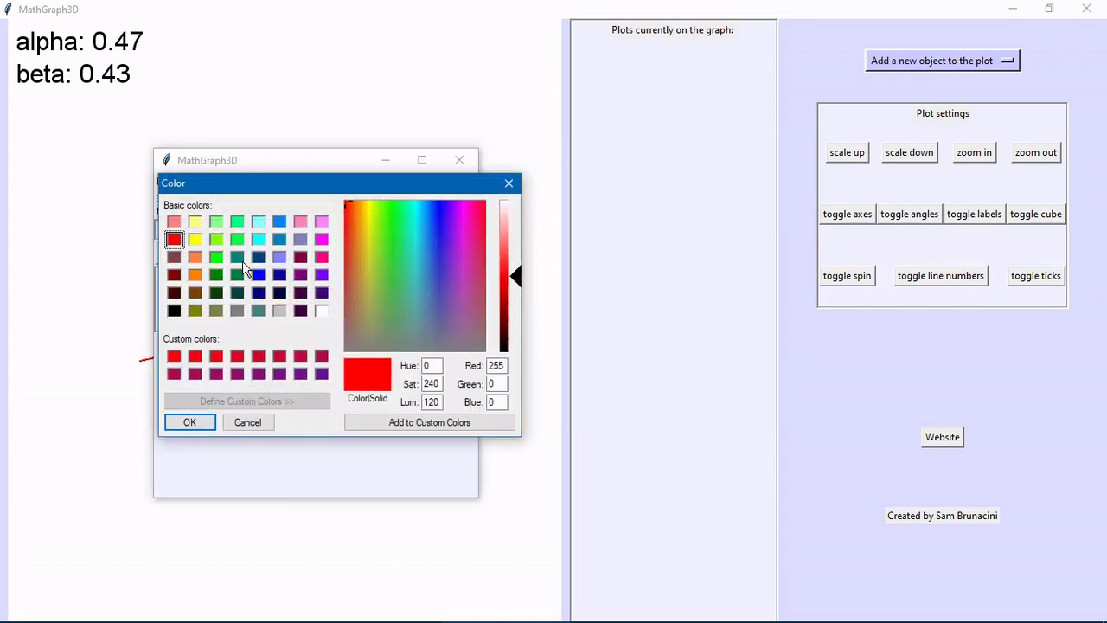
pyautogui.click(217, 257)
pyautogui.click(212, 421)
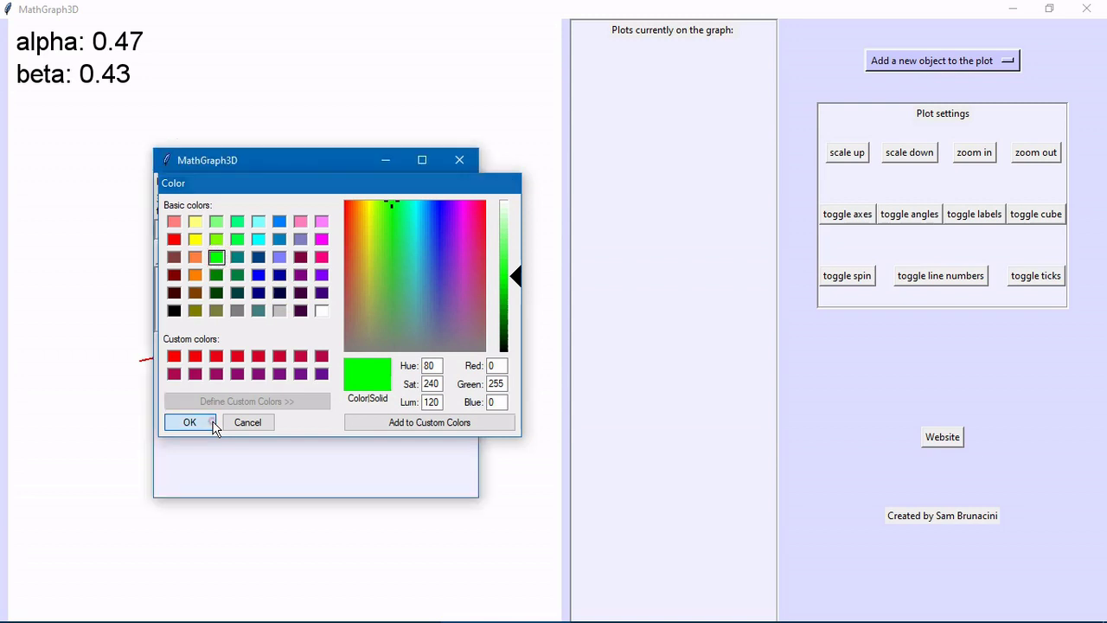
pyautogui.click(321, 280)
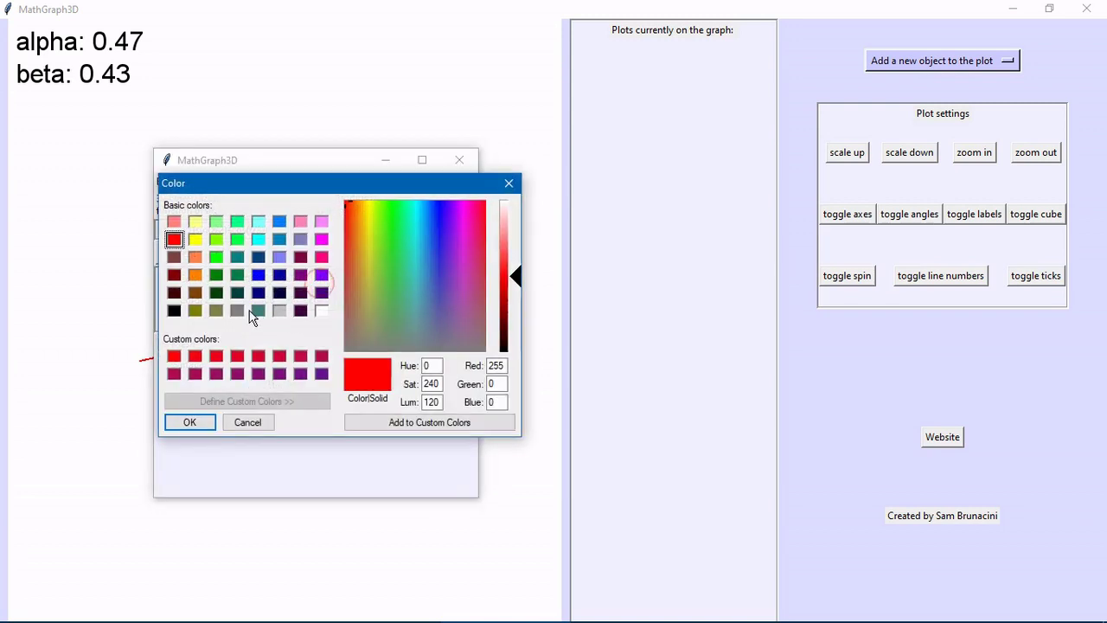
pyautogui.click(237, 310)
pyautogui.click(183, 423)
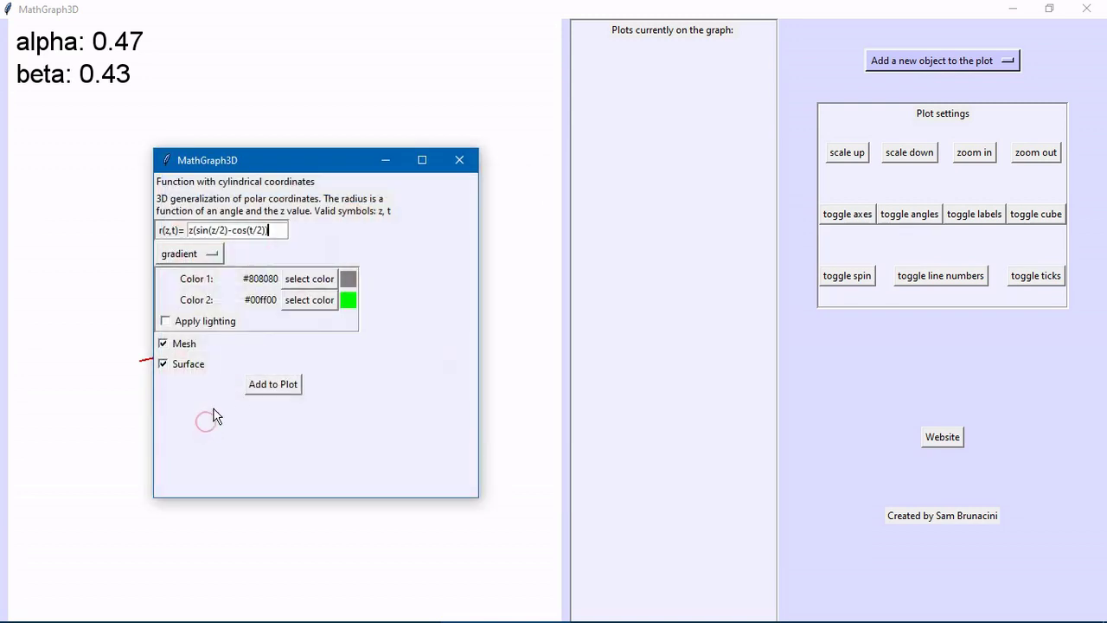
pyautogui.click(273, 384)
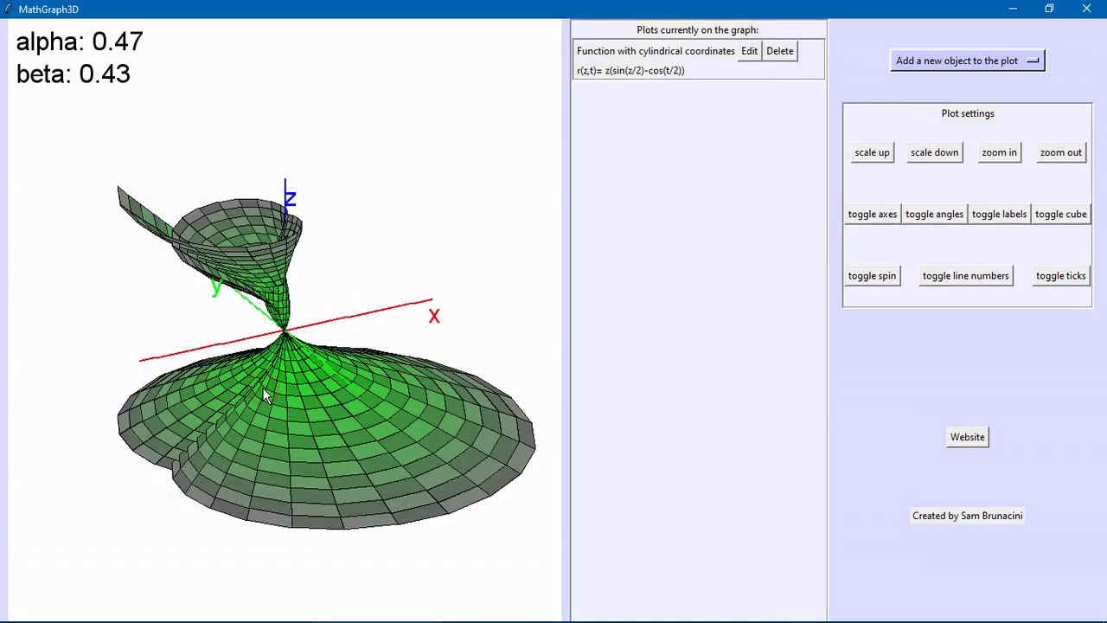
# Step: Rotate the plotted cylindrical function around the z axis to examine it from several sides
pyautogui.moveTo(145, 390); pyautogui.dragTo(484, 370)
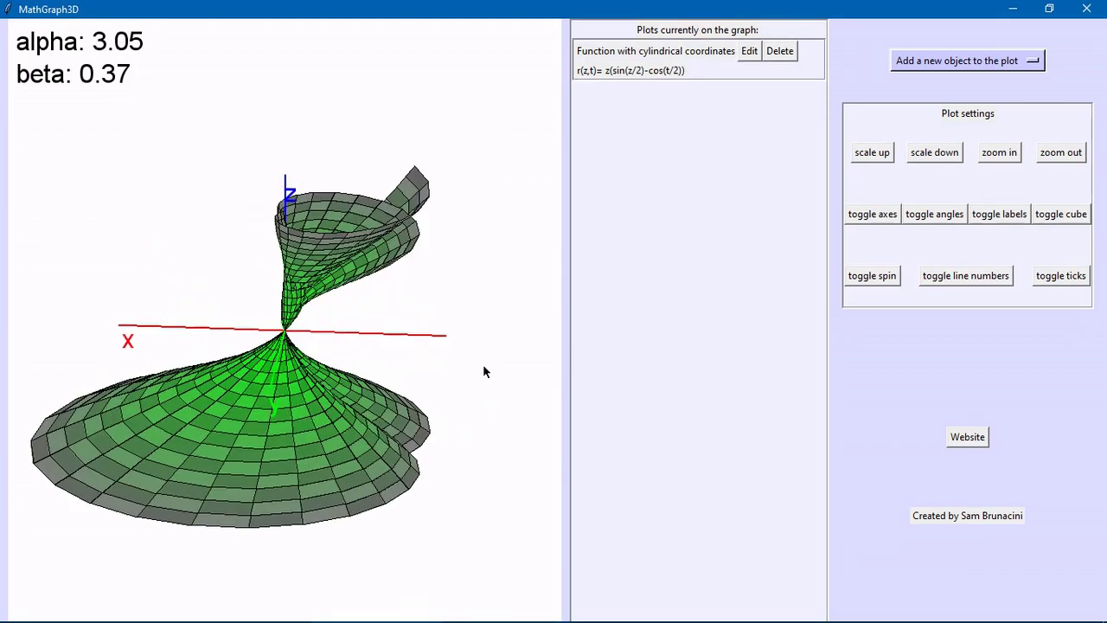
pyautogui.moveTo(98, 418); pyautogui.dragTo(472, 395)
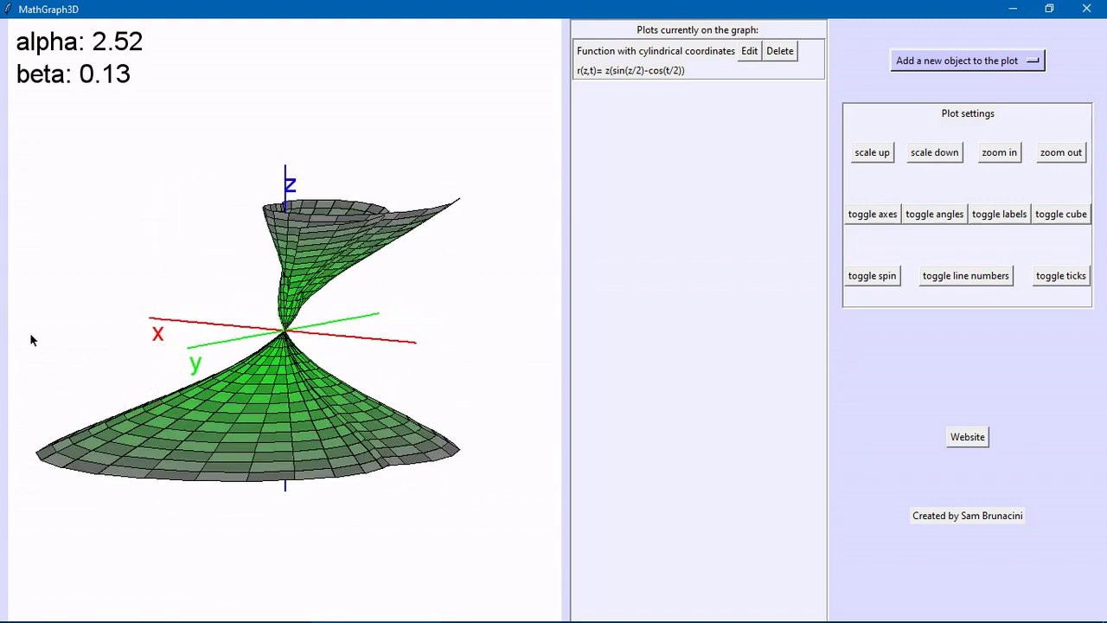
pyautogui.moveTo(30, 339); pyautogui.dragTo(194, 364)
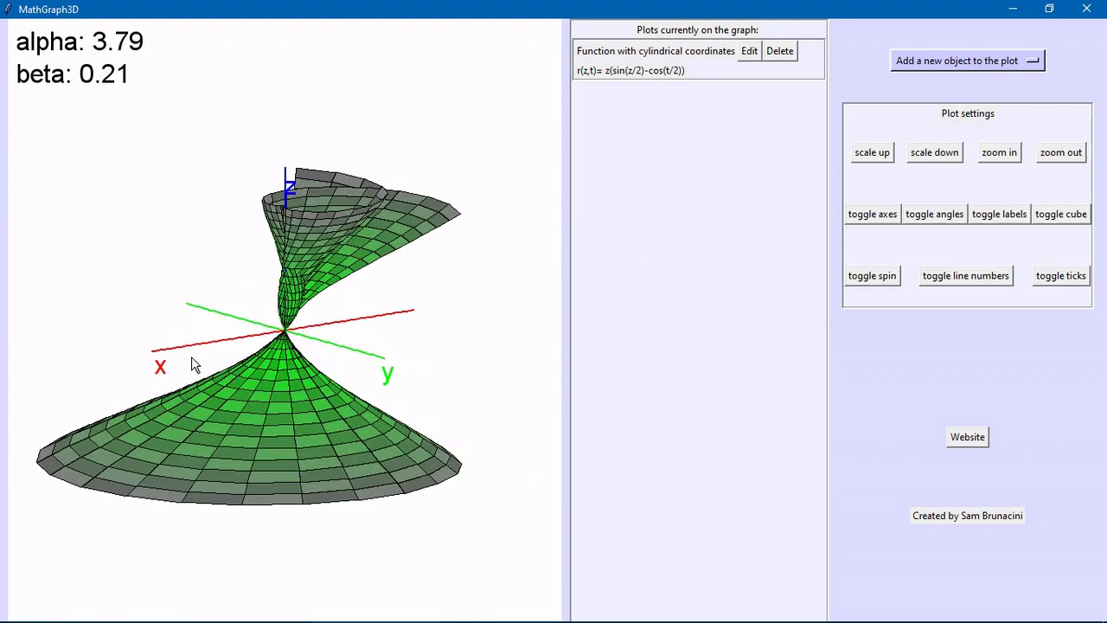
# Step: Delete the cylindrical function and define a function with spherical coordinates, r(t,p)=4sin(t+p)
pyautogui.click(775, 61)
pyautogui.click(950, 61)
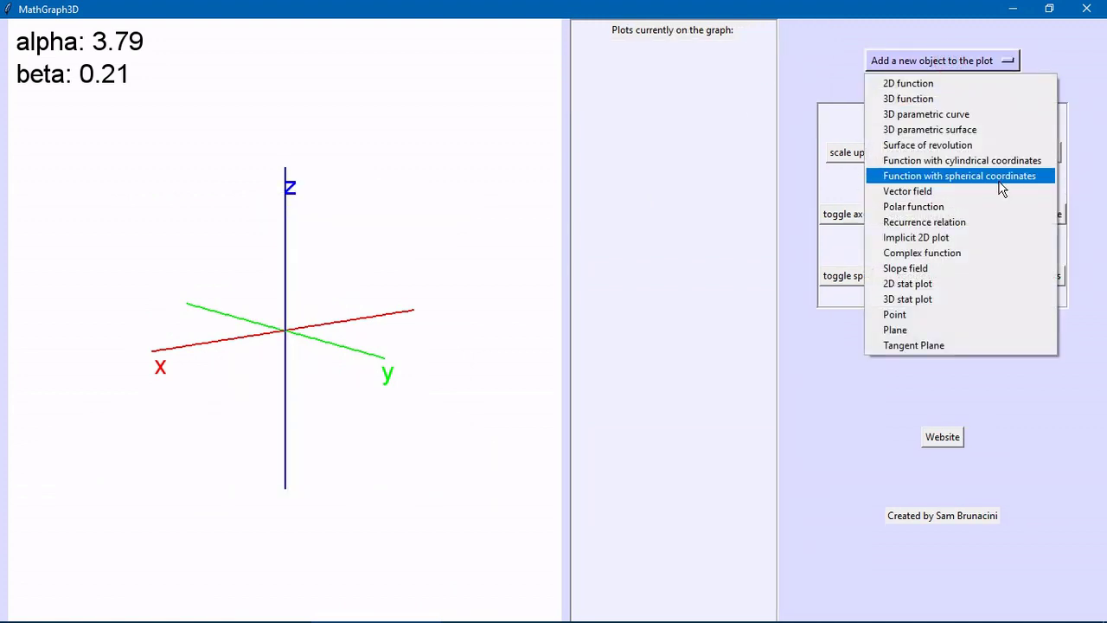
pyautogui.click(1001, 178)
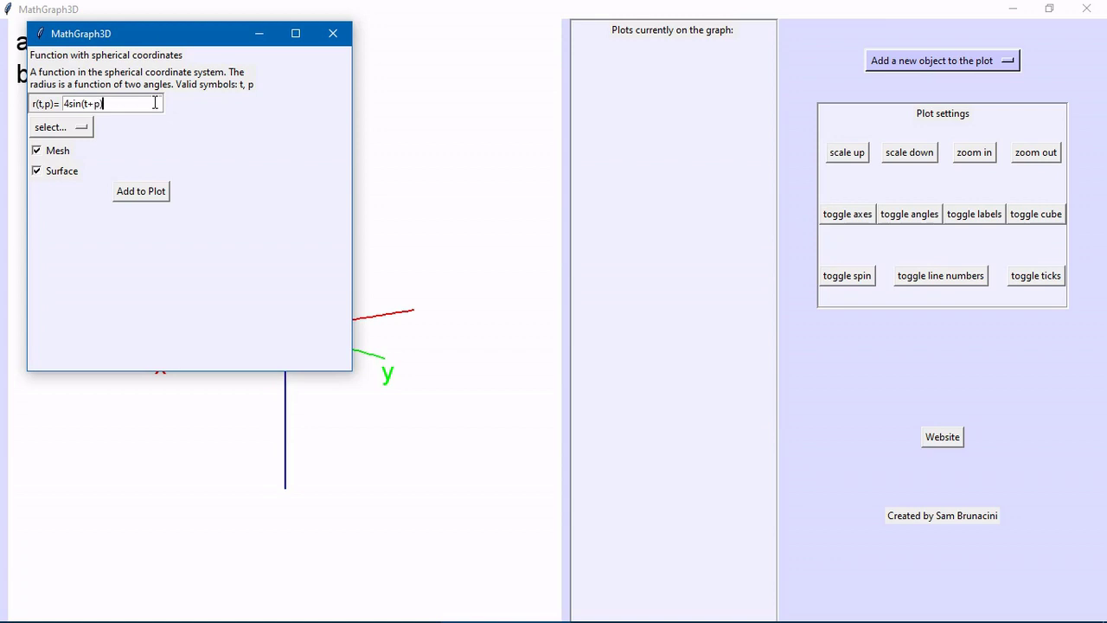
# Step: Apply the circus color preset to the spherical function and add it to the plot
pyautogui.click(78, 130)
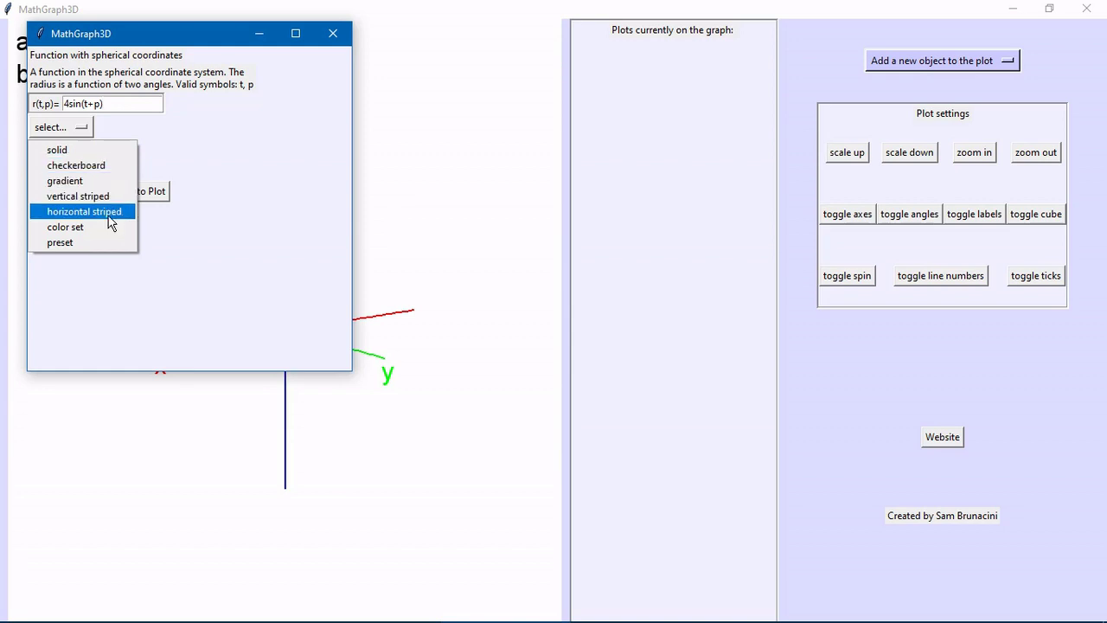
pyautogui.click(102, 243)
pyautogui.click(131, 155)
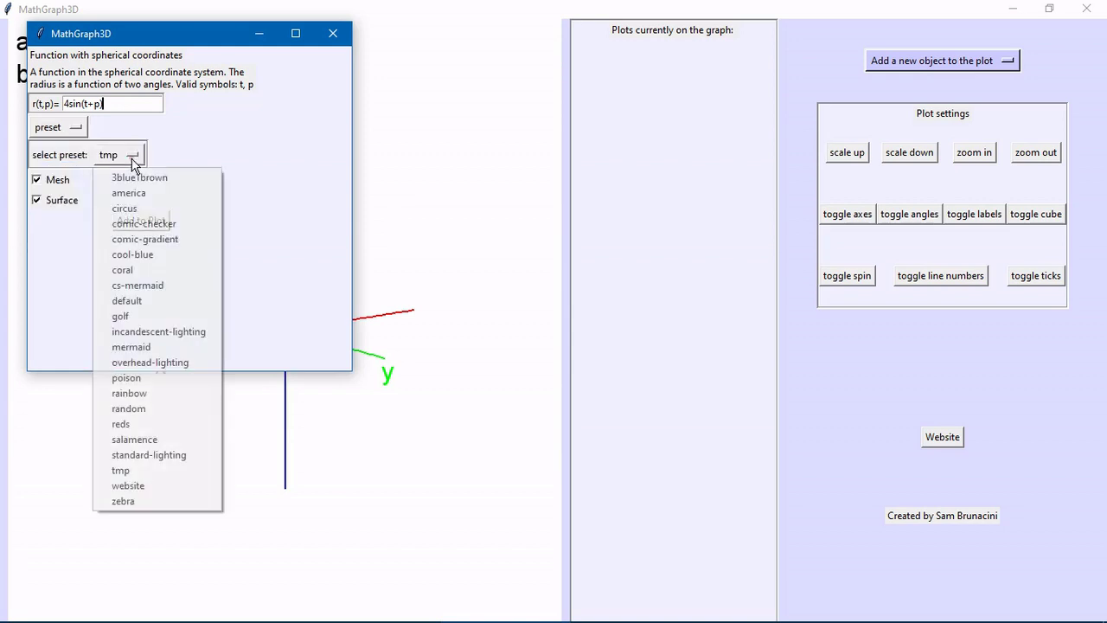
pyautogui.click(151, 210)
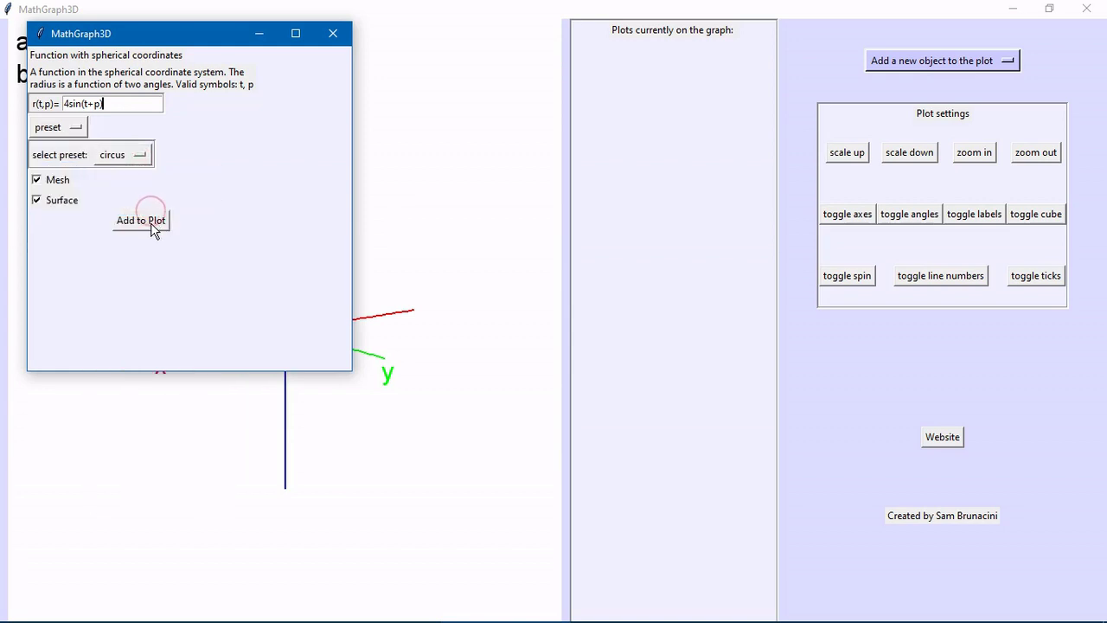
pyautogui.click(141, 221)
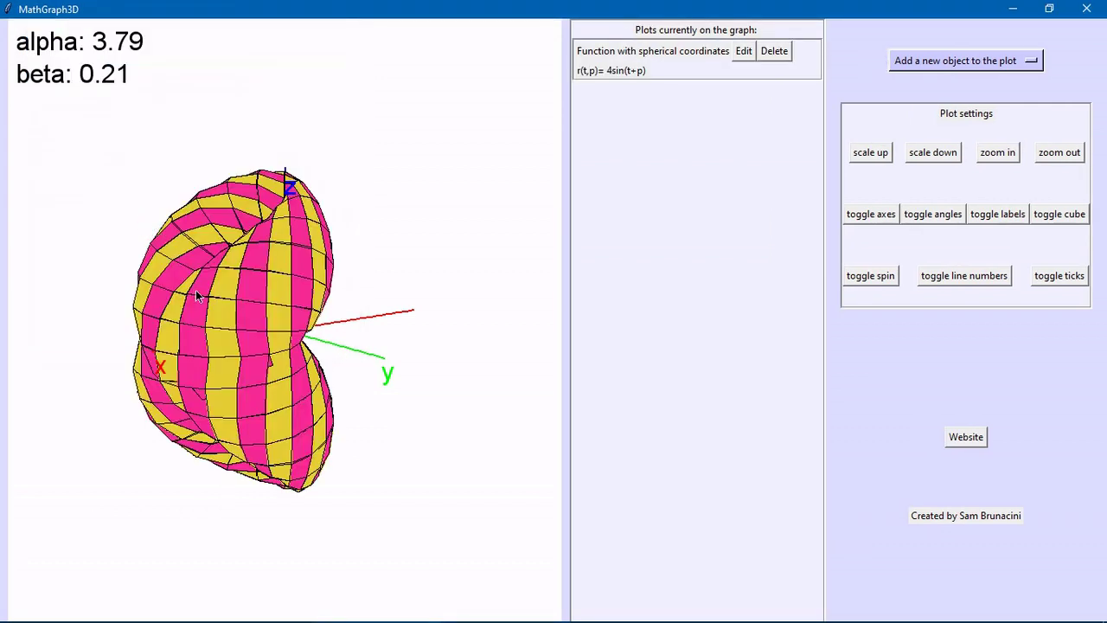
# Step: Examine the spherical function from all around by rotating it manually and letting it spin automatically for a while
pyautogui.moveTo(196, 291); pyautogui.dragTo(277, 331)
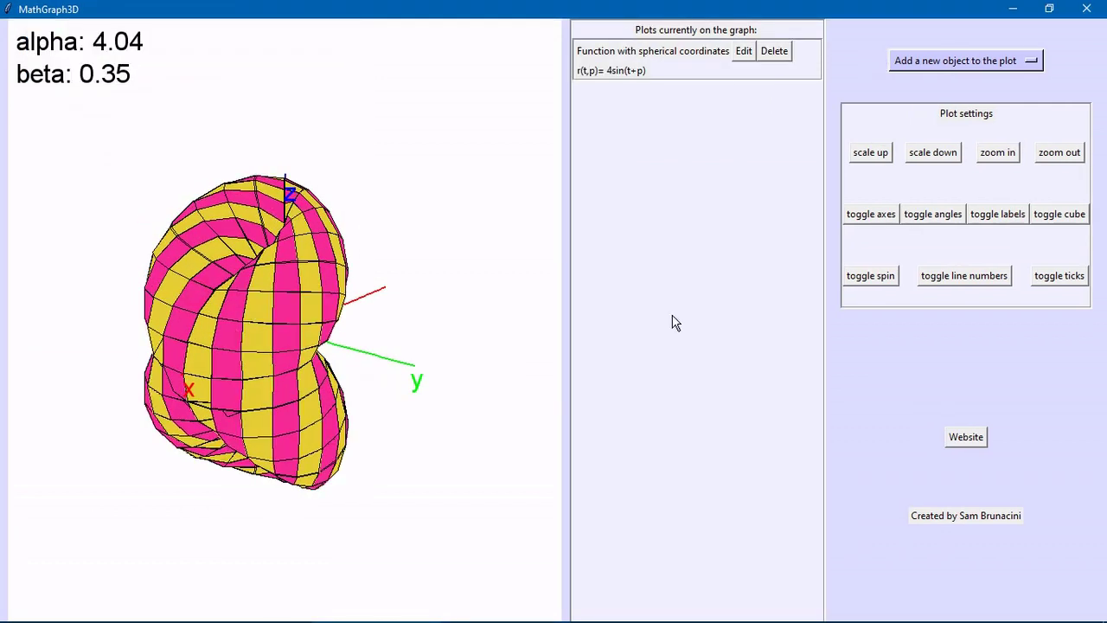
pyautogui.click(878, 284)
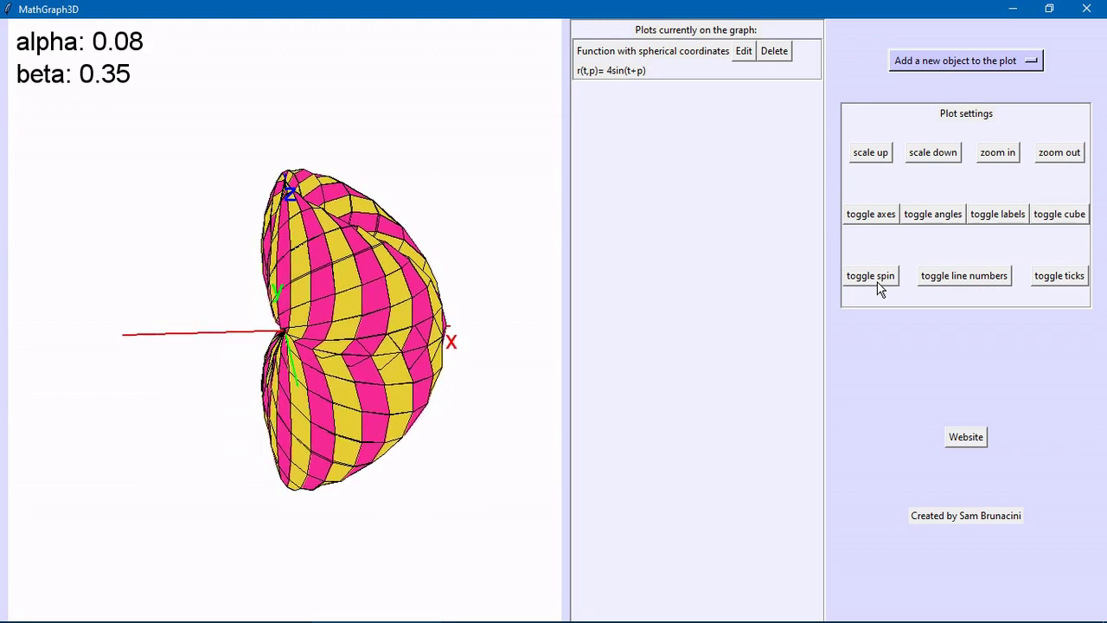
pyautogui.click(876, 282)
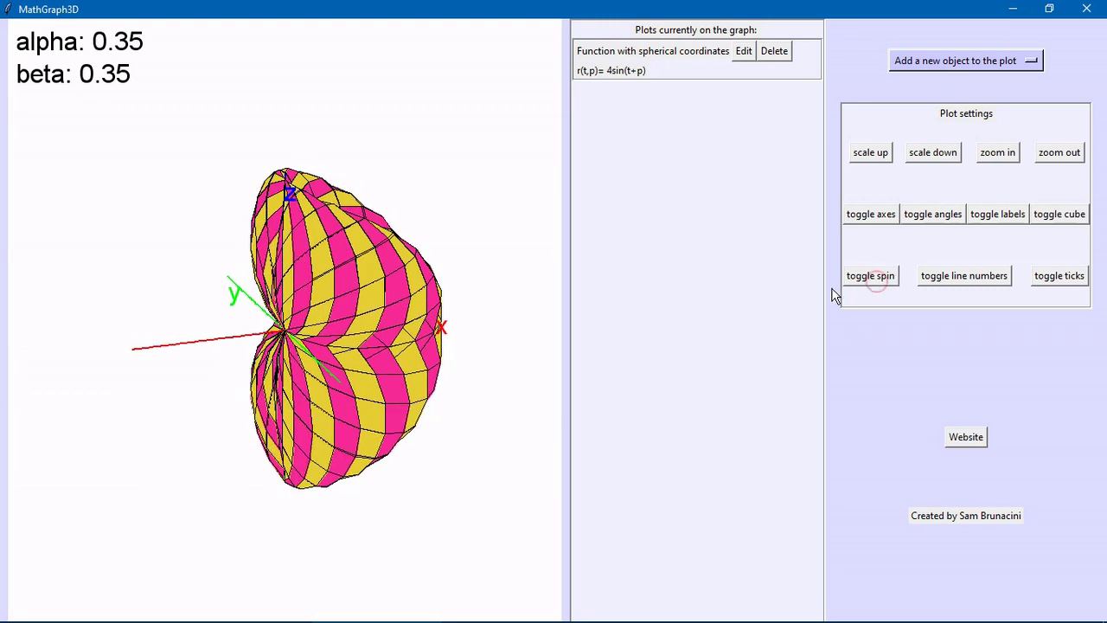
pyautogui.moveTo(121, 376); pyautogui.dragTo(510, 391)
pyautogui.moveTo(23, 415); pyautogui.dragTo(340, 412)
# Step: Delete the spherical function and define a vector field with x(x,y,z)=3, y(x,y,z)=0 and z(x,y,z)=0
pyautogui.click(787, 53)
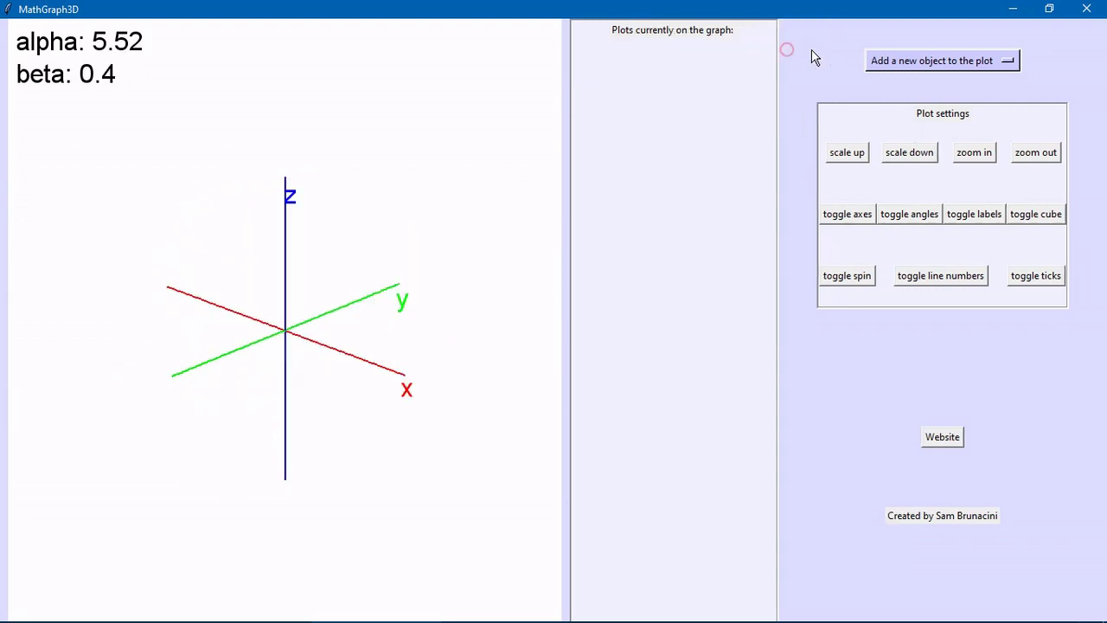
pyautogui.click(936, 58)
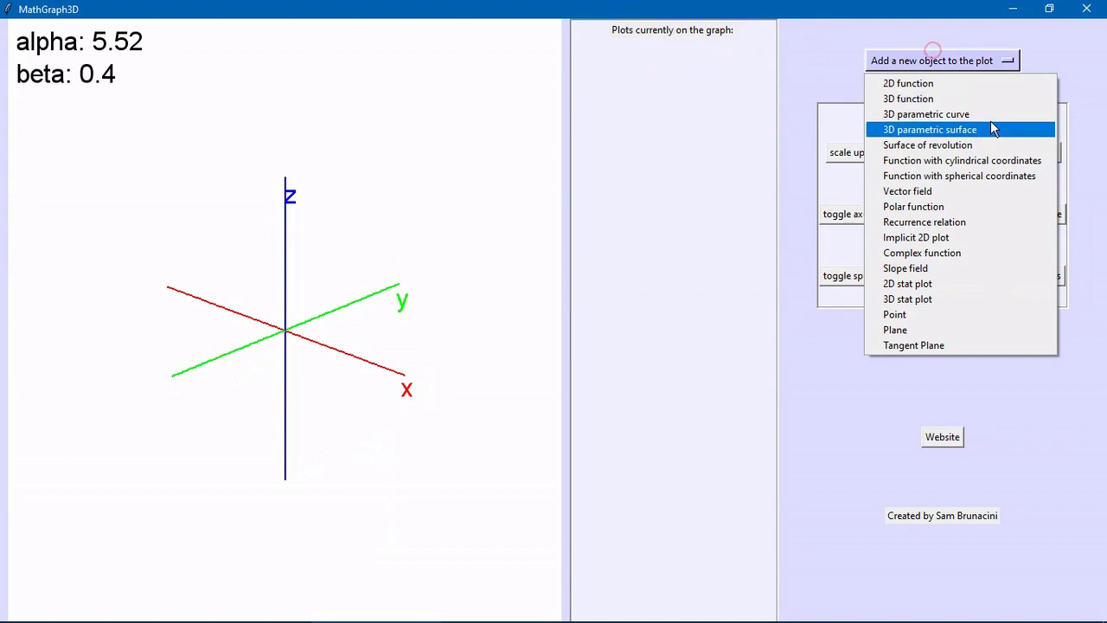
pyautogui.click(1013, 192)
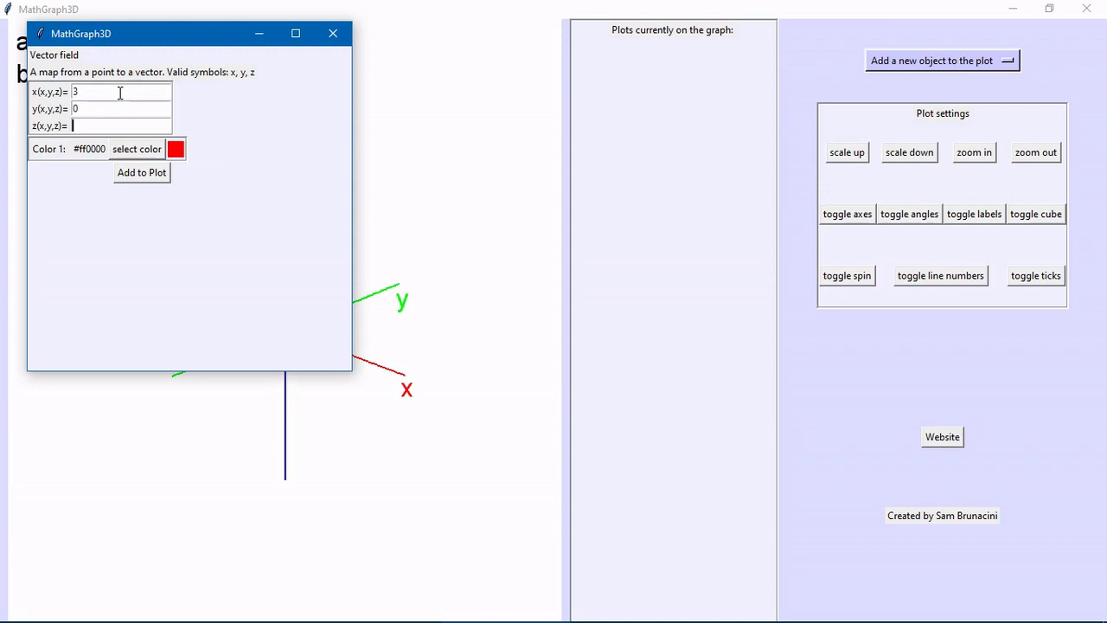
# Step: Color the vector field black and add it to the plot
pyautogui.click(137, 151)
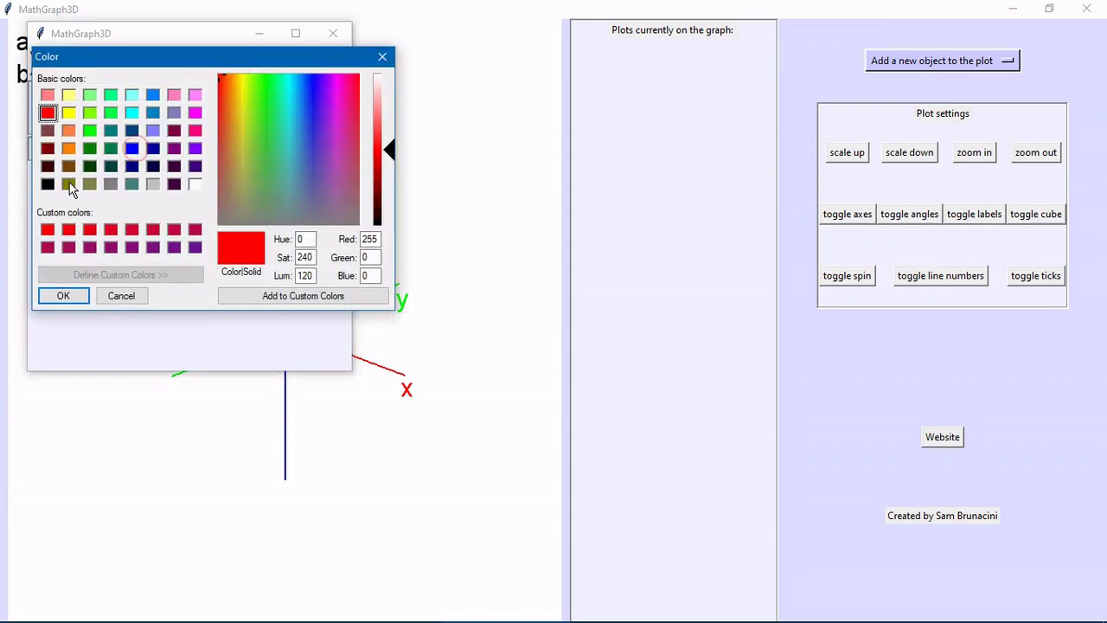
pyautogui.click(47, 184)
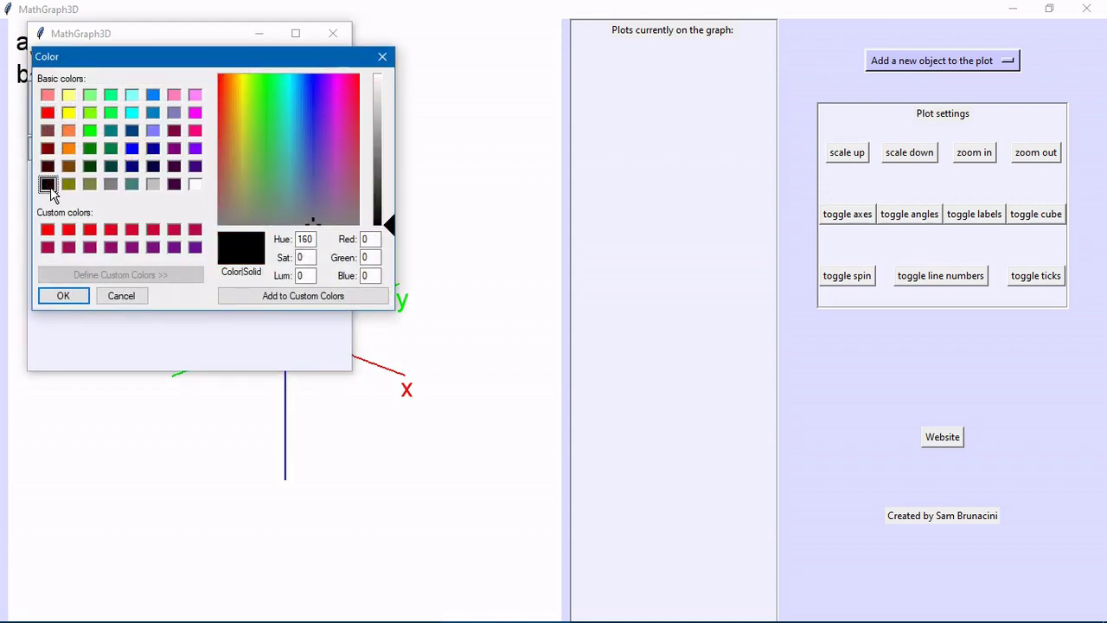
pyautogui.click(62, 295)
pyautogui.click(126, 177)
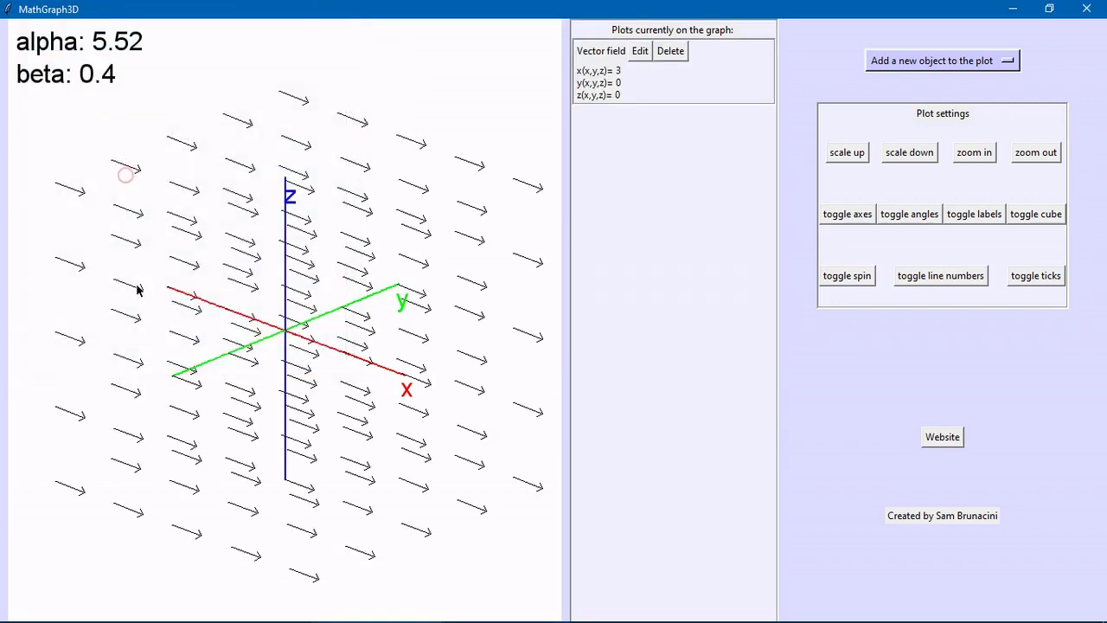
pyautogui.moveTo(141, 351)
pyautogui.mouseDown()
pyautogui.moveTo(293, 245)
pyautogui.moveTo(390, 220)
pyautogui.moveTo(490, 378)
pyautogui.moveTo(493, 527)
pyautogui.moveTo(462, 585)
pyautogui.moveTo(358, 583)
pyautogui.moveTo(109, 494)
pyautogui.moveTo(71, 205)
pyautogui.moveTo(219, 187)
pyautogui.moveTo(341, 192)
pyautogui.moveTo(383, 217)
pyautogui.moveTo(452, 285)
pyautogui.moveTo(24, 306)
pyautogui.mouseUp()
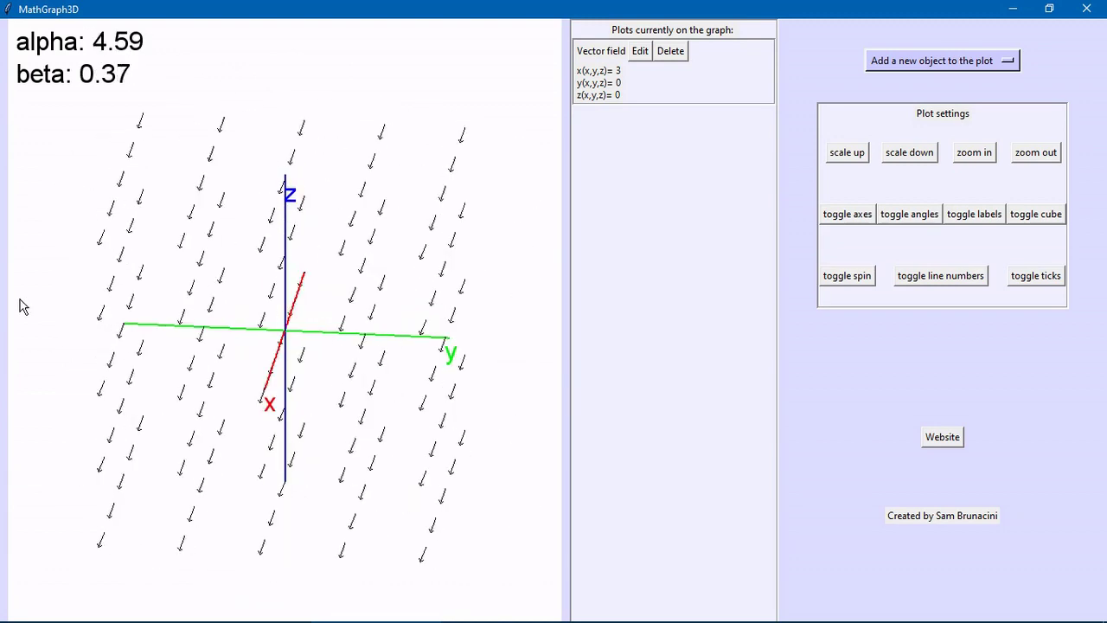
# Step: Delete the vector field and define a polar function, r(t)=4cos(t/2)+sin(5t)
pyautogui.click(673, 52)
pyautogui.click(919, 57)
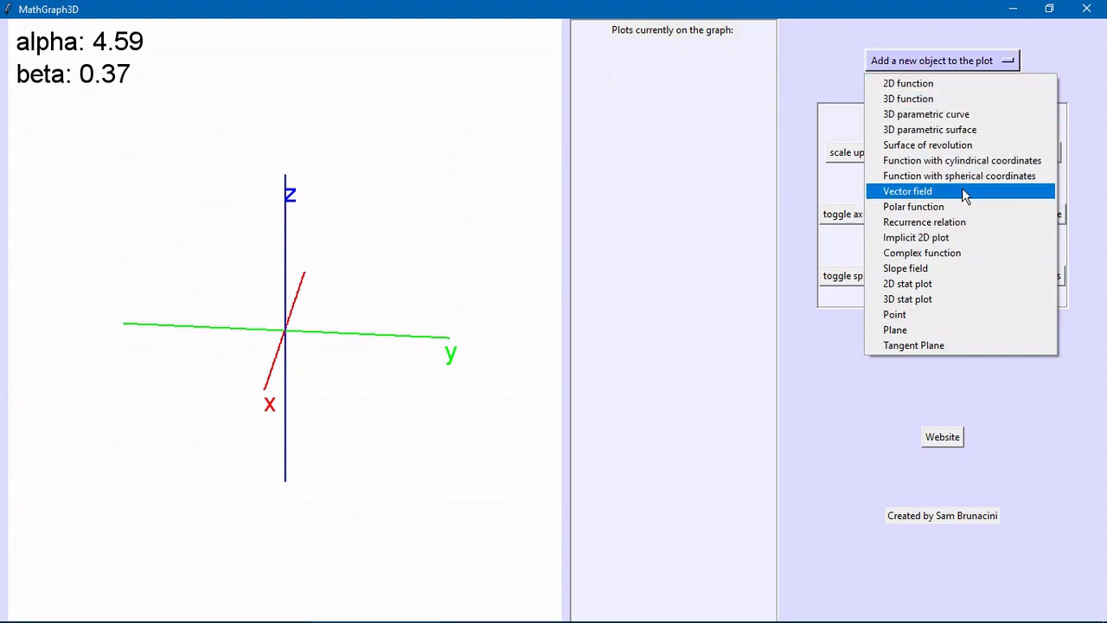
pyautogui.click(949, 207)
pyautogui.click(949, 214)
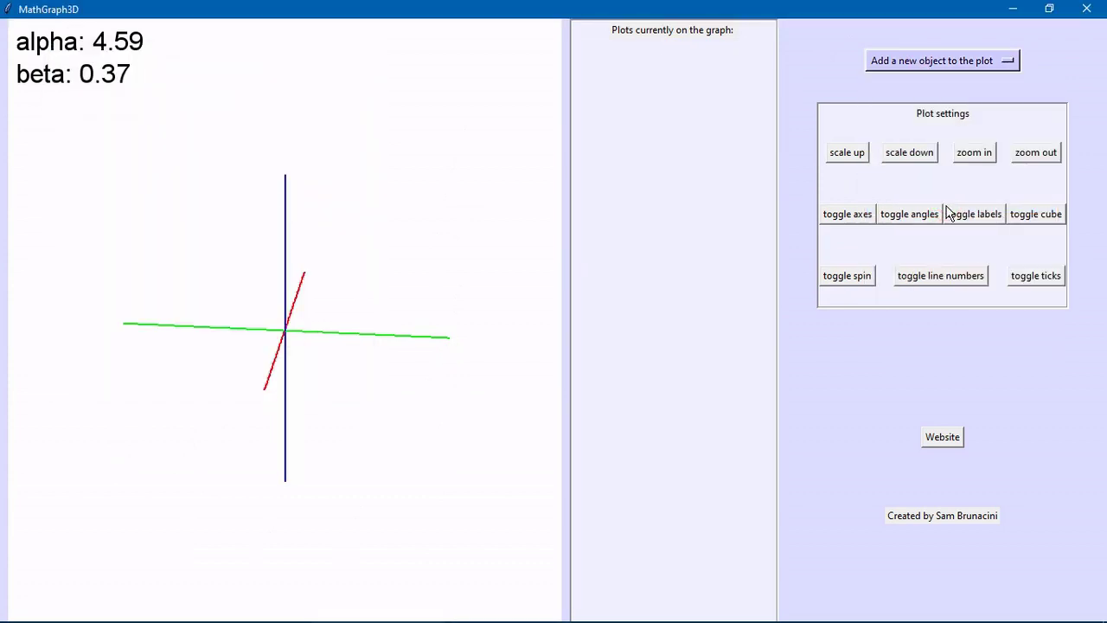
pyautogui.click(949, 213)
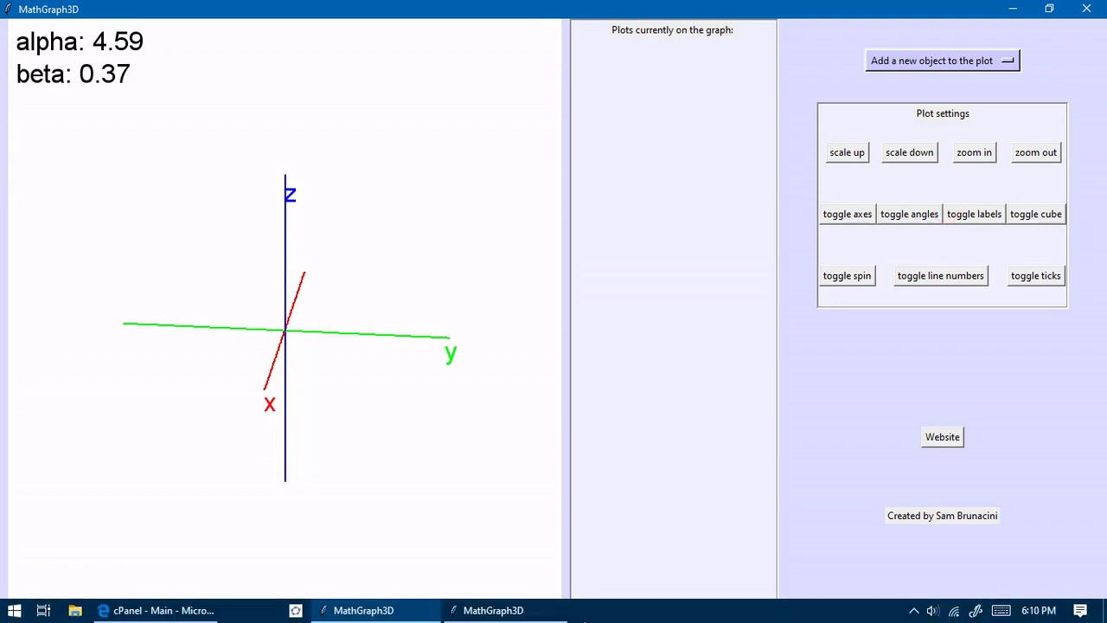
pyautogui.click(493, 610)
pyautogui.click(140, 126)
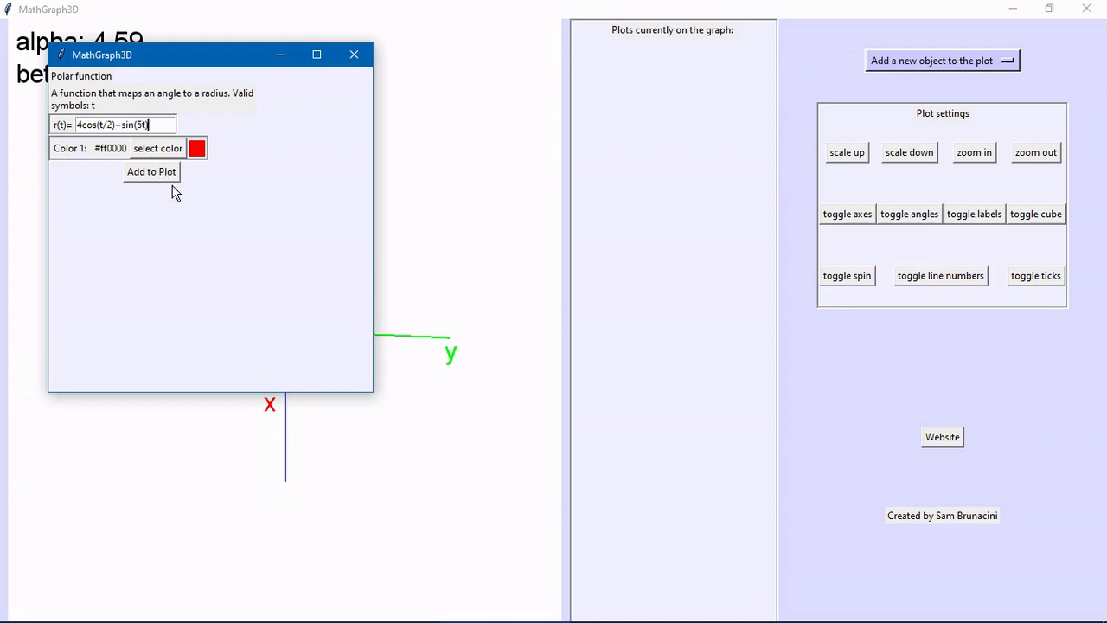
# Step: Color the polar function pink #ff0080 and add it to the plot
pyautogui.click(172, 156)
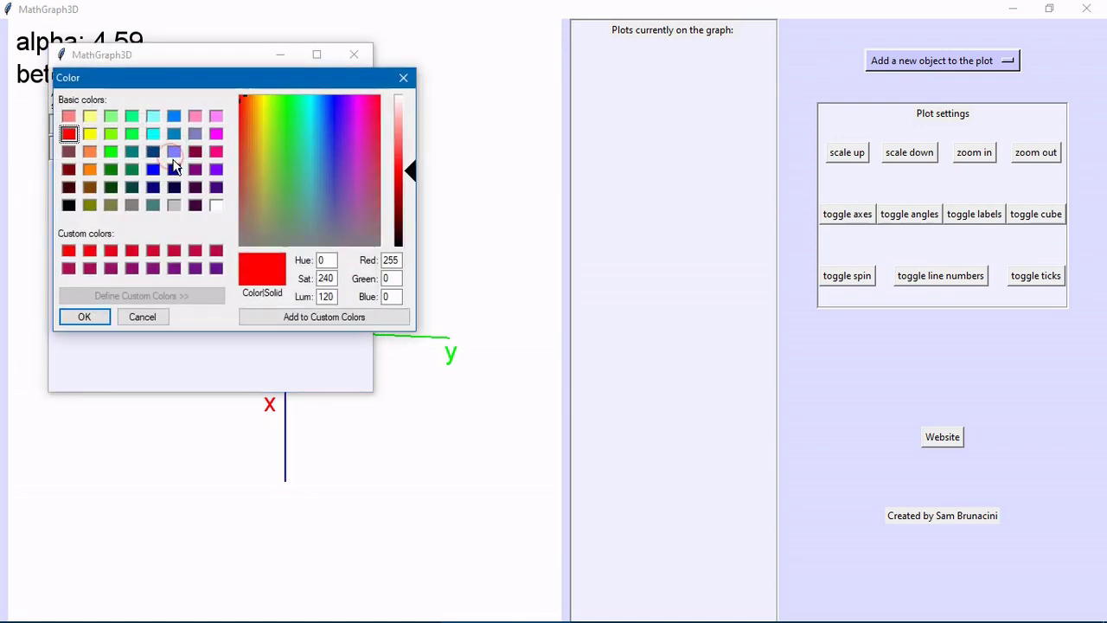
pyautogui.click(216, 154)
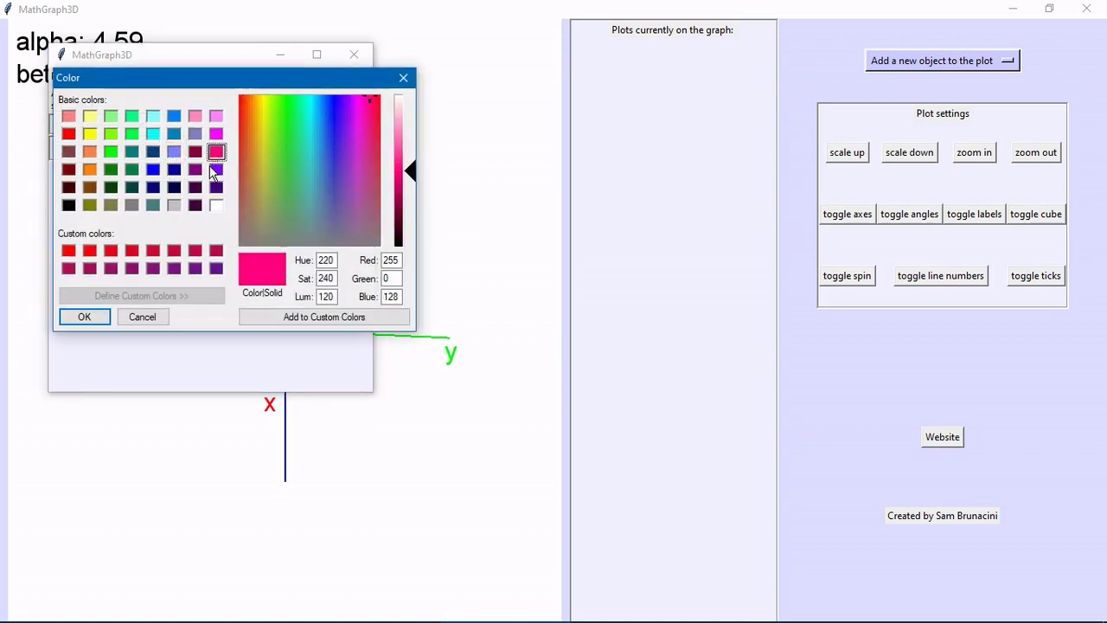
pyautogui.click(93, 317)
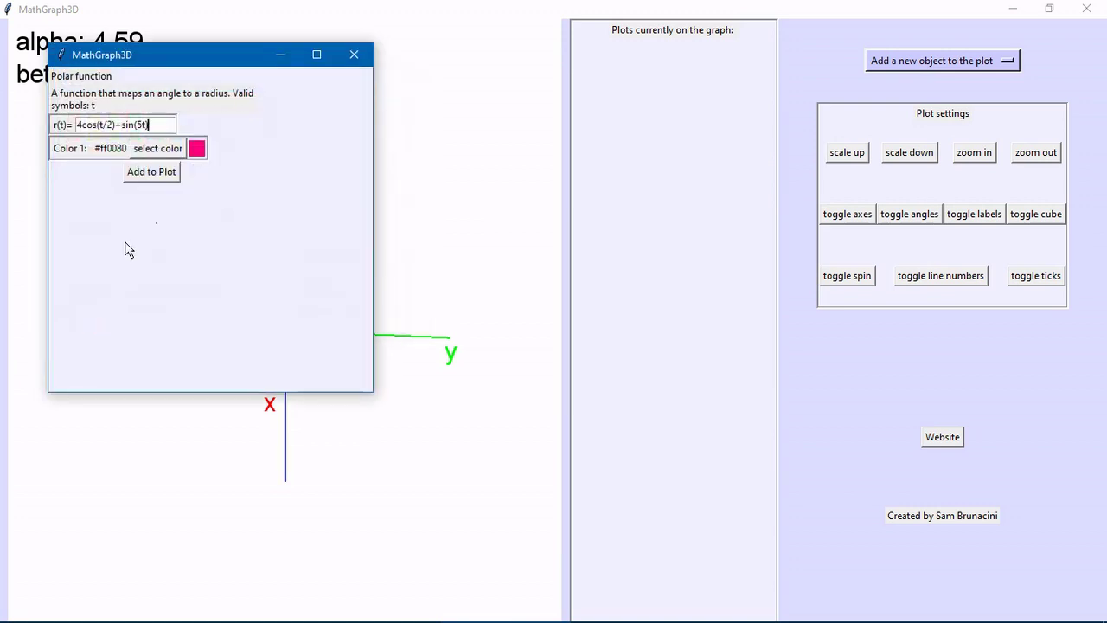
pyautogui.click(151, 172)
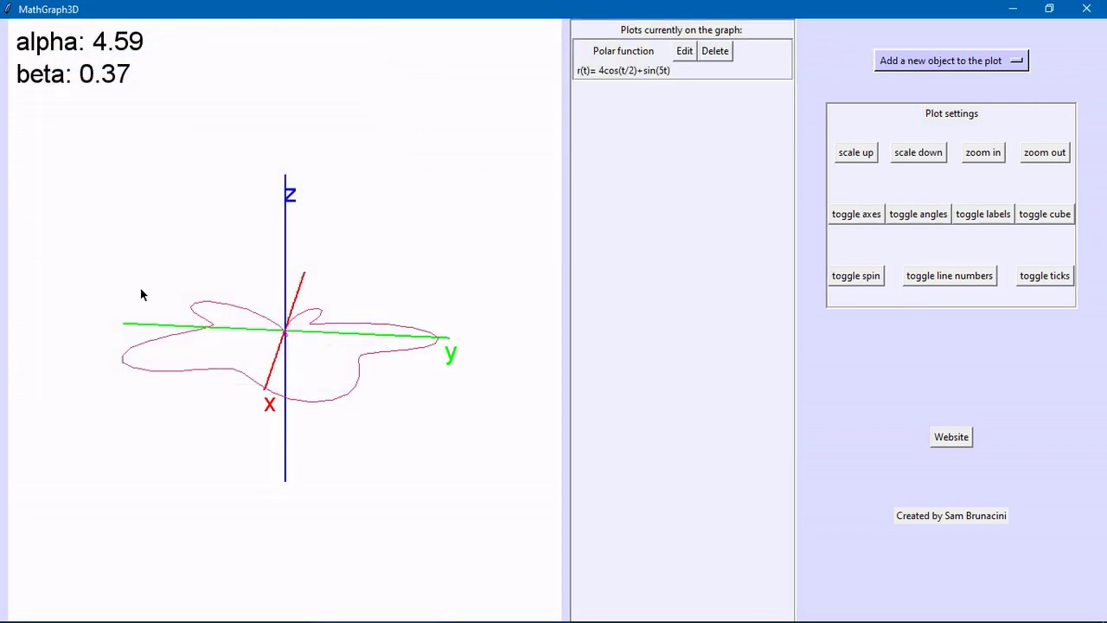
# Step: Rotate the plotted polar curve to examine it from different angles
pyautogui.moveTo(107, 391); pyautogui.dragTo(190, 435)
pyautogui.moveTo(410, 423); pyautogui.dragTo(231, 356)
pyautogui.moveTo(375, 375); pyautogui.dragTo(303, 589)
pyautogui.moveTo(315, 444); pyautogui.dragTo(575, 249)
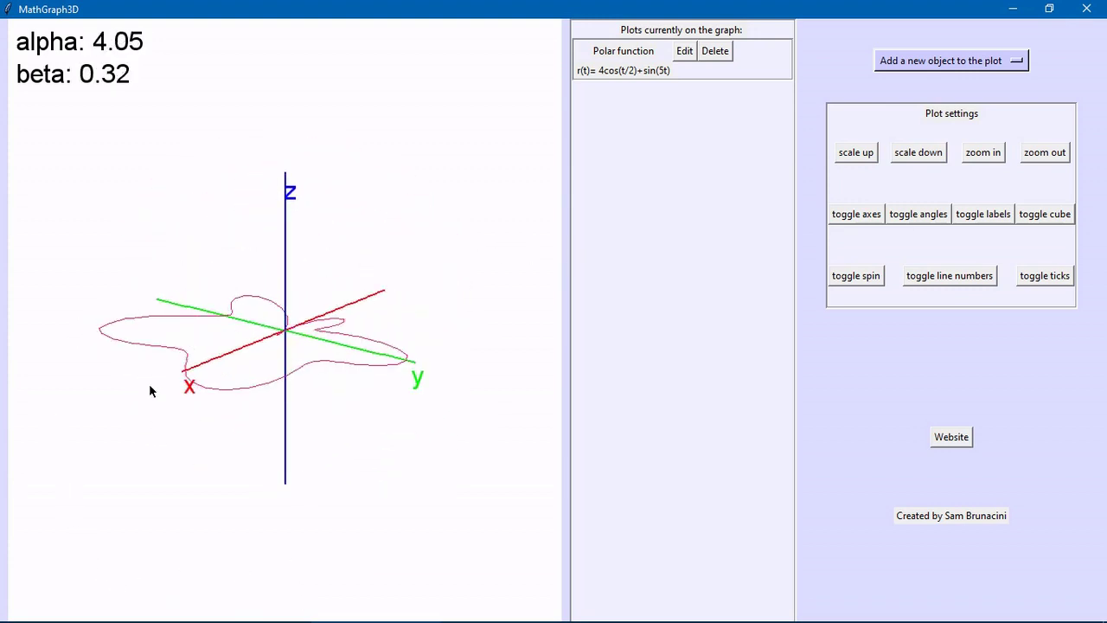
# Step: Delete the polar function and define a recurrence relation, a(n)=n+1, with seed value 0
pyautogui.moveTo(149, 391); pyautogui.dragTo(587, 376)
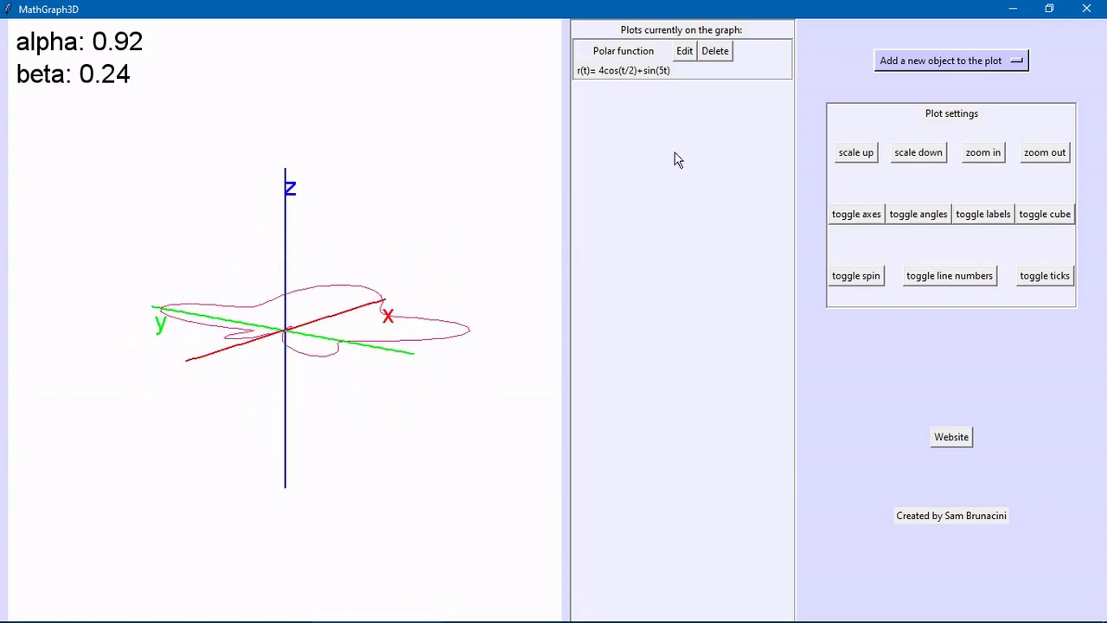
pyautogui.click(714, 52)
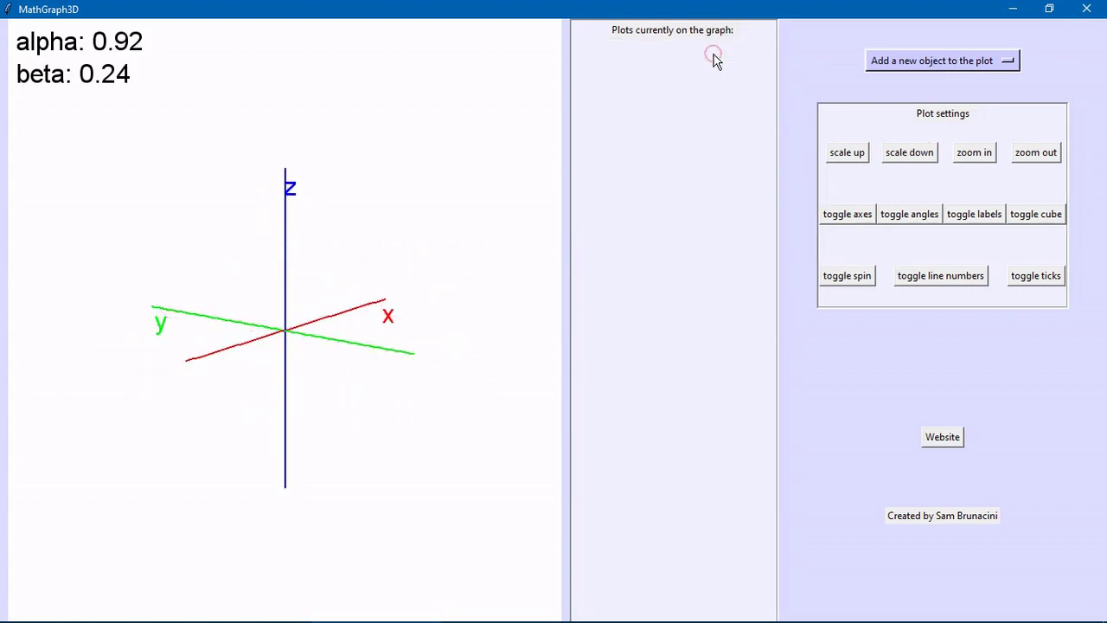
pyautogui.click(955, 62)
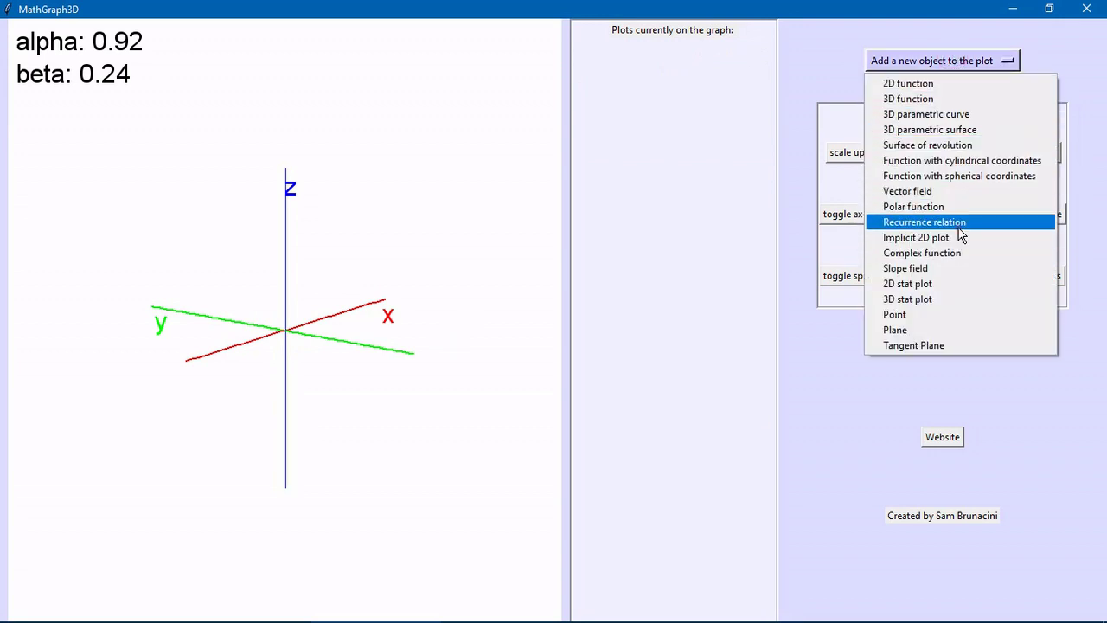
pyautogui.click(959, 226)
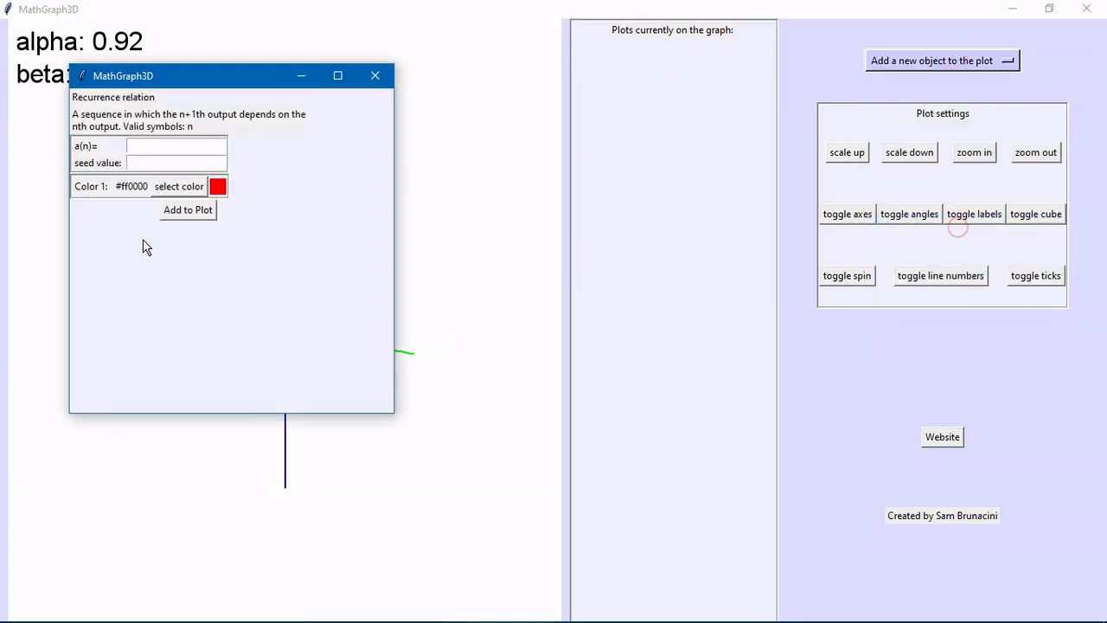
pyautogui.click(175, 152)
pyautogui.write('n+1')
# Step: Color the recurrence relation blue #0000ff, add it to the plot and view it from different angles
pyautogui.click(185, 187)
pyautogui.click(175, 191)
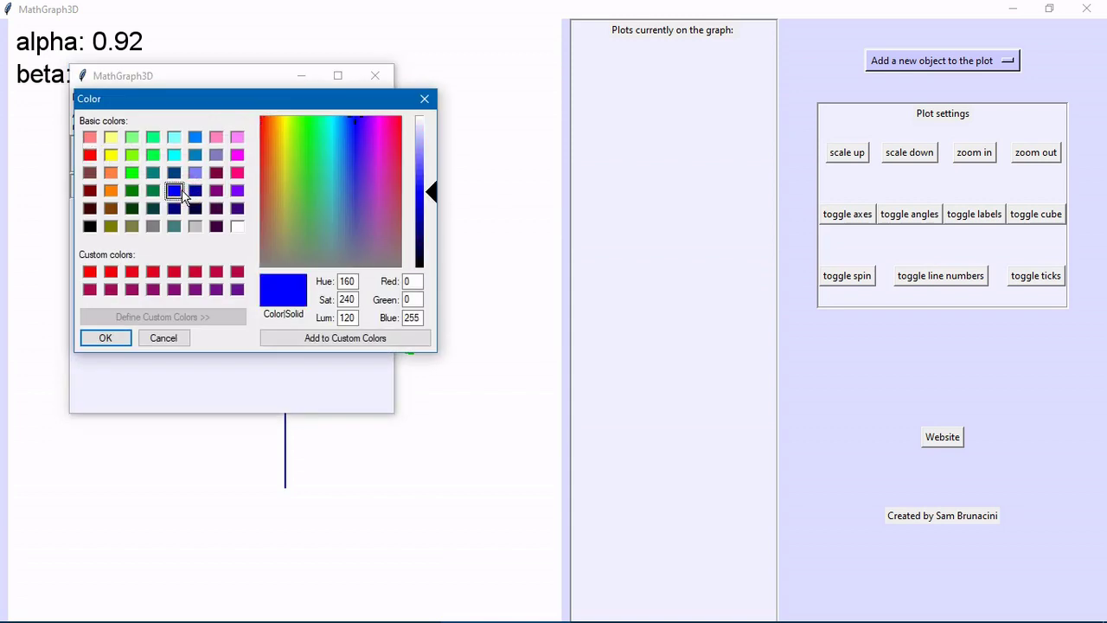
pyautogui.click(108, 337)
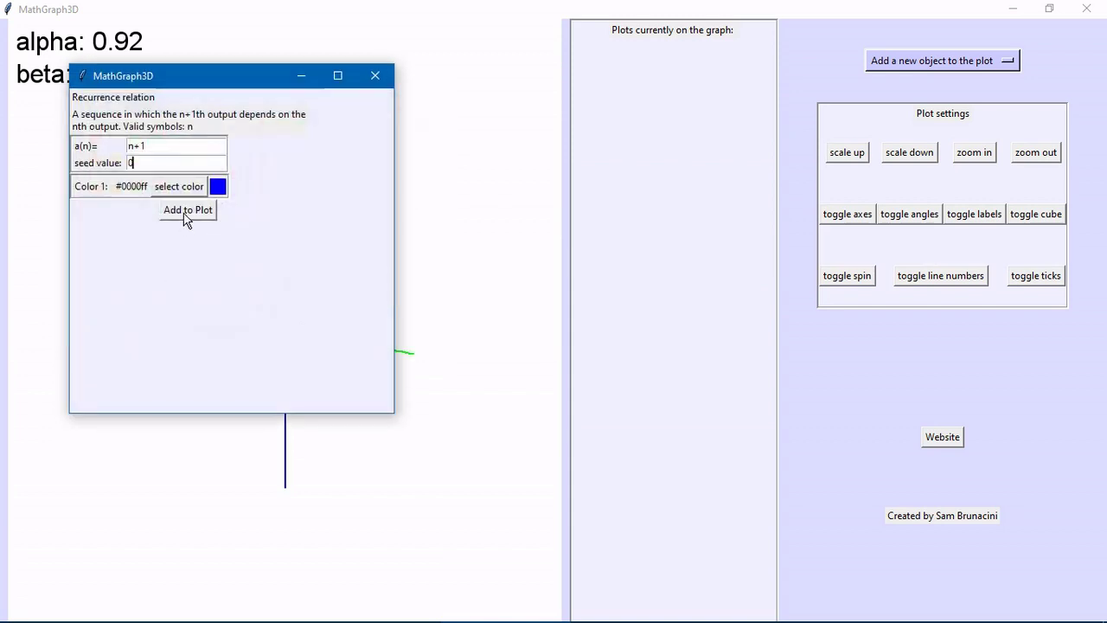
pyautogui.click(184, 214)
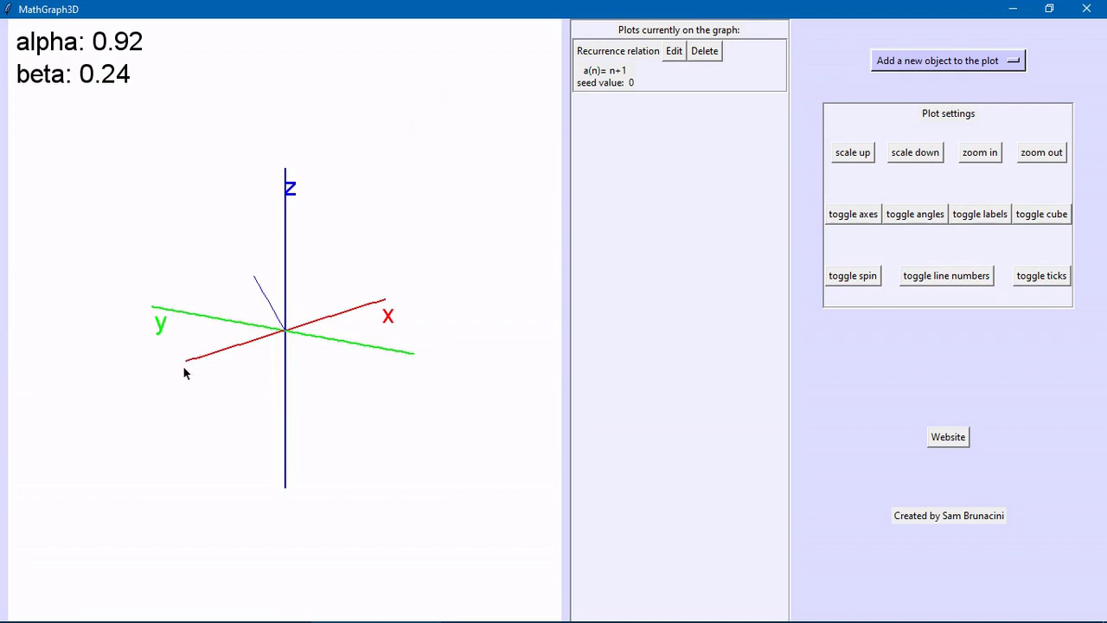
pyautogui.moveTo(183, 372); pyautogui.dragTo(526, 403)
pyautogui.moveTo(129, 334); pyautogui.dragTo(83, 392)
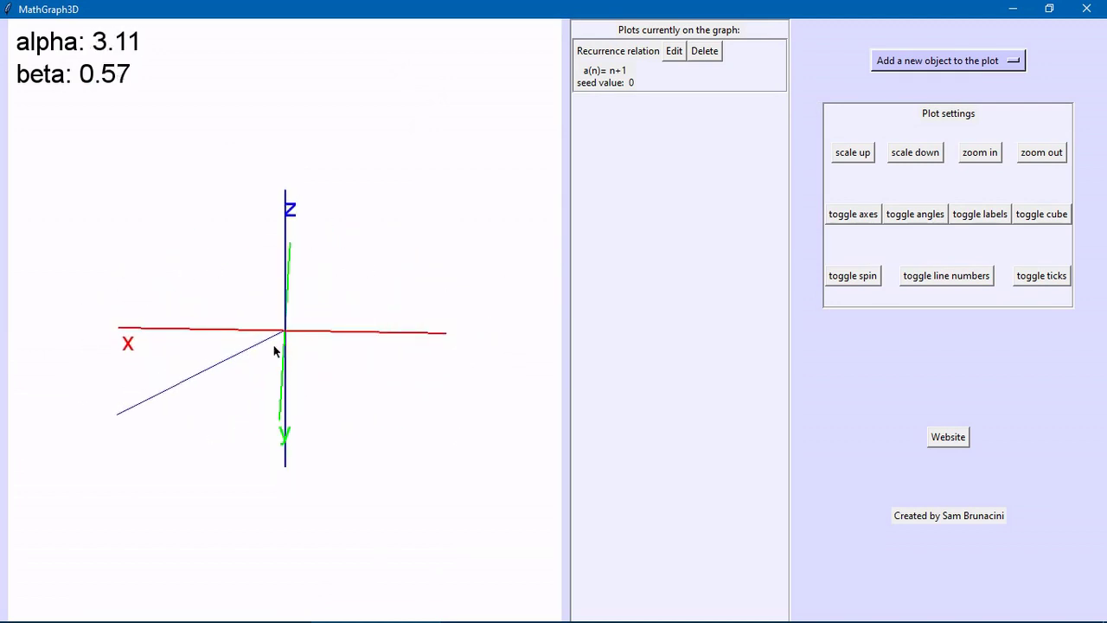
# Step: Delete the recurrence relation and define an implicit 2D plot with f(x,y)=sin(x+2y)+cos(sin(x)+y) and g(x,y)=0
pyautogui.click(710, 51)
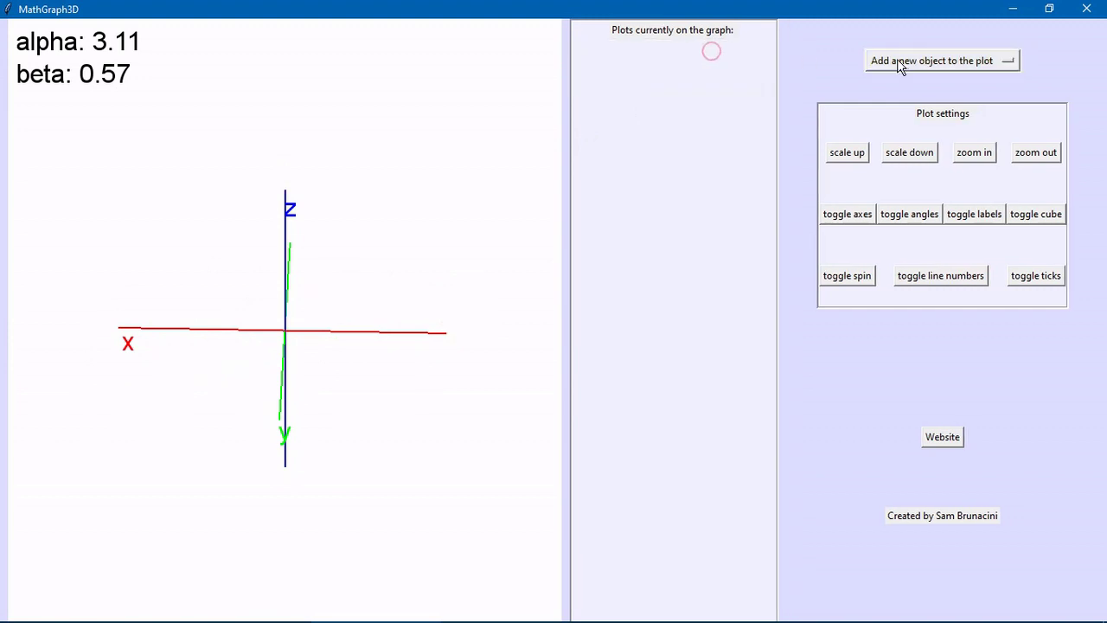
pyautogui.click(899, 59)
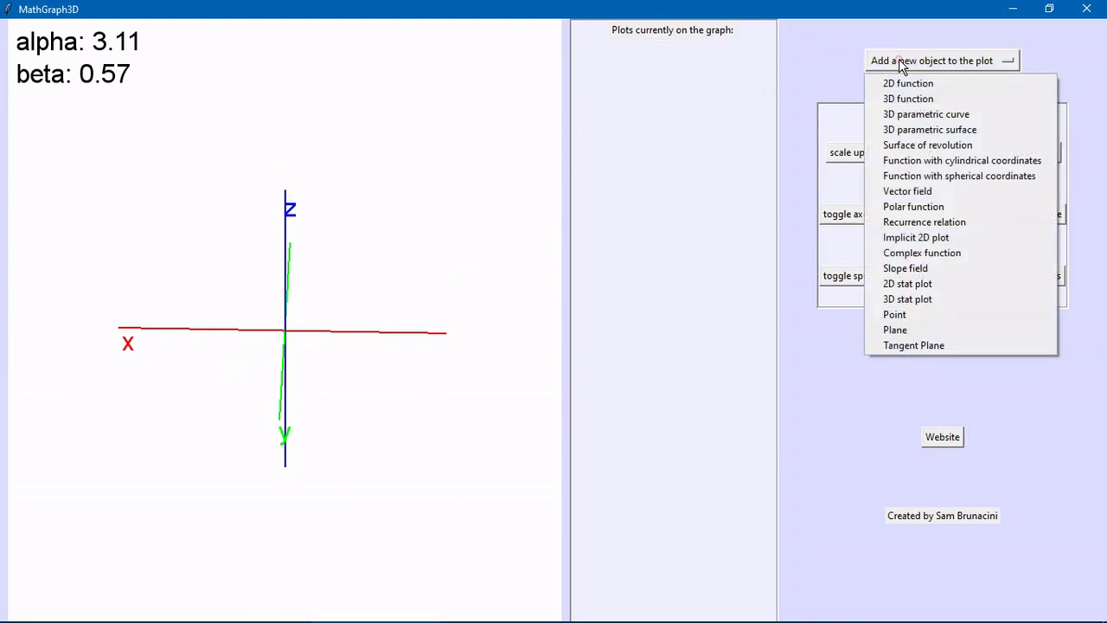
pyautogui.click(954, 234)
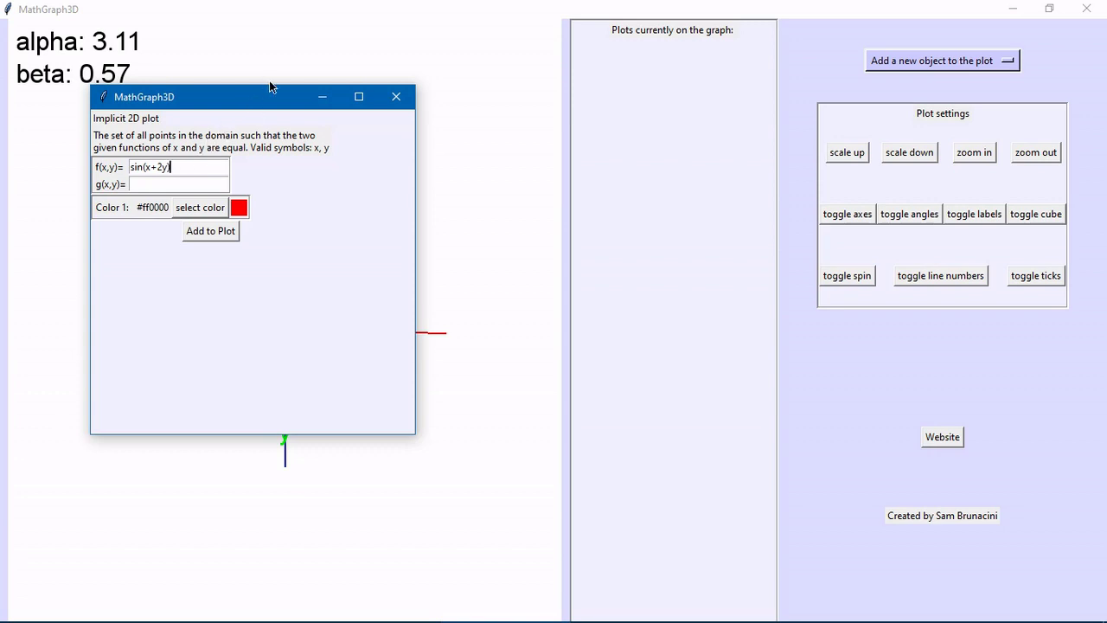
pyautogui.write('+cos(sin(x)+y)')
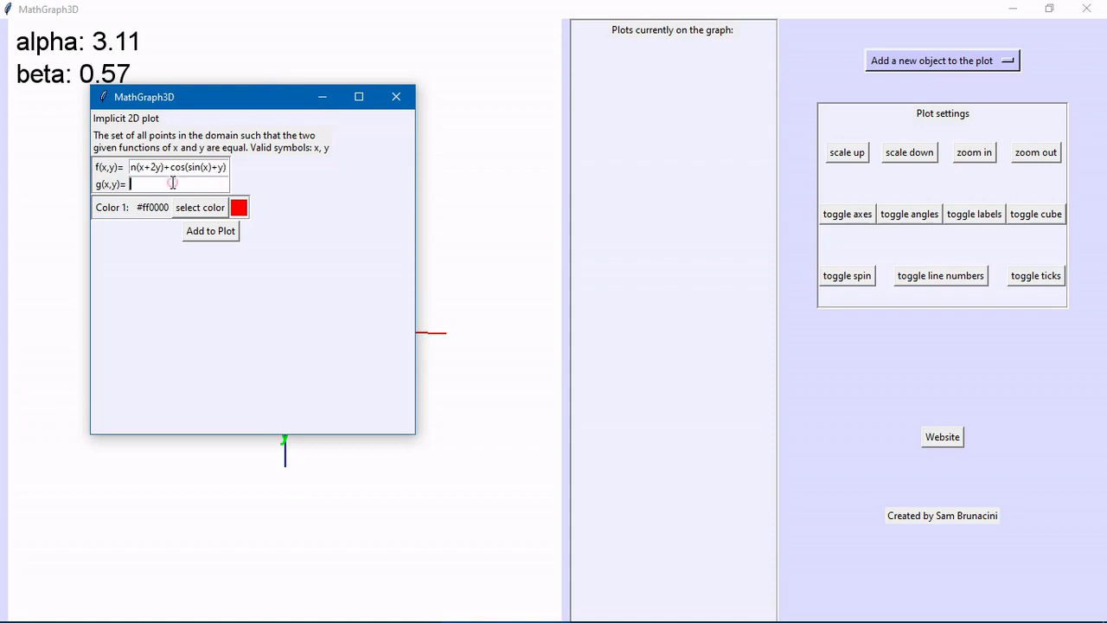
pyautogui.write('0')
# Step: Color the implicit 2D plot black and add it to the plot
pyautogui.click(186, 213)
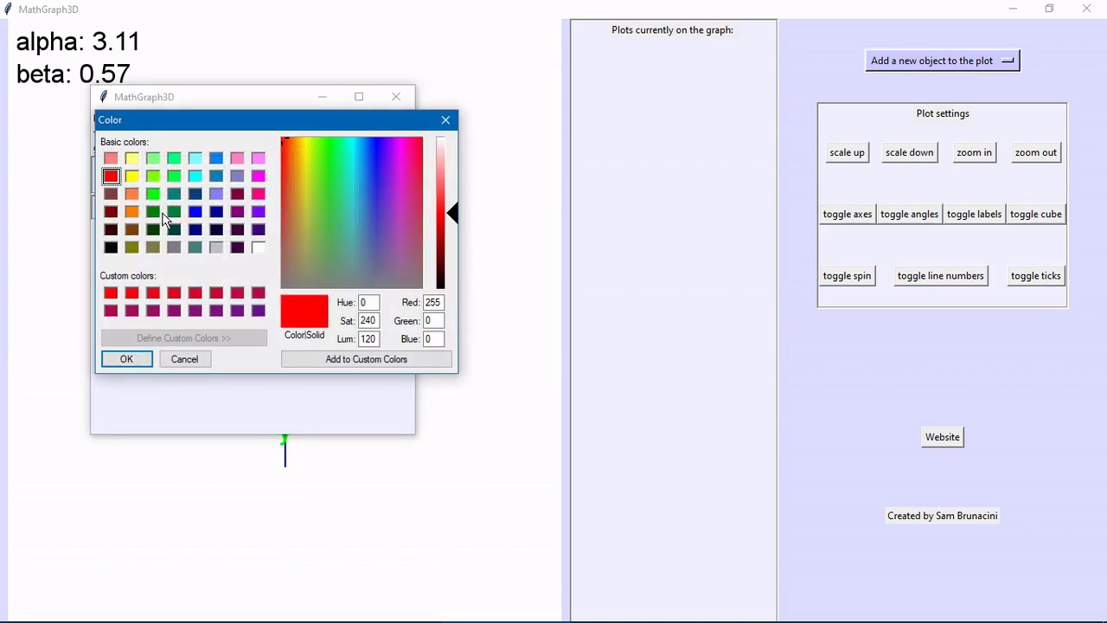
pyautogui.click(110, 249)
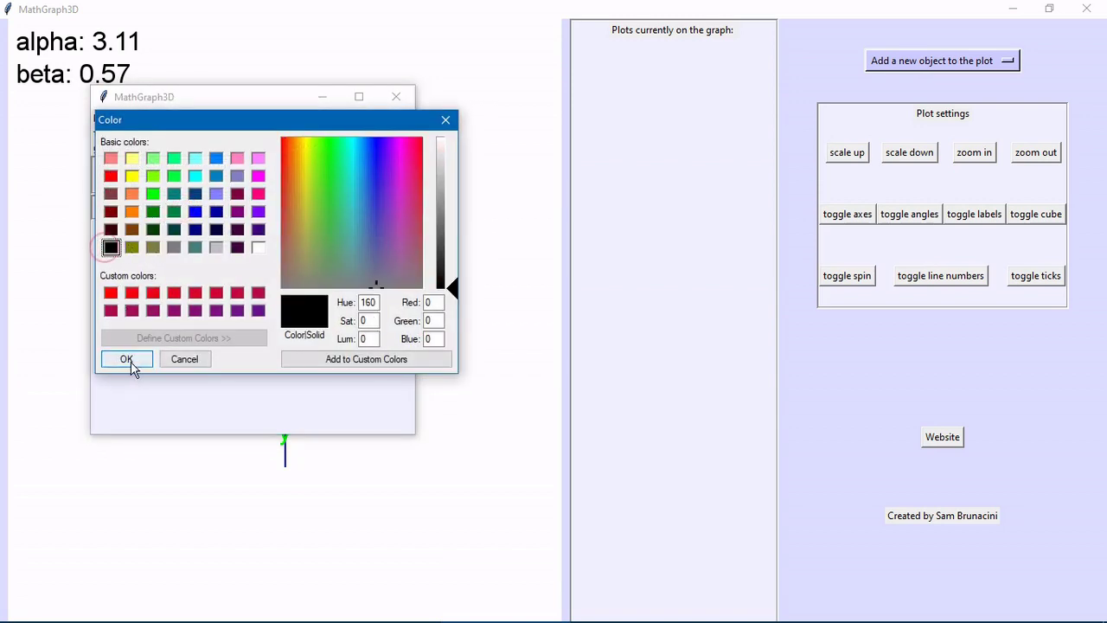
pyautogui.click(128, 359)
pyautogui.click(226, 237)
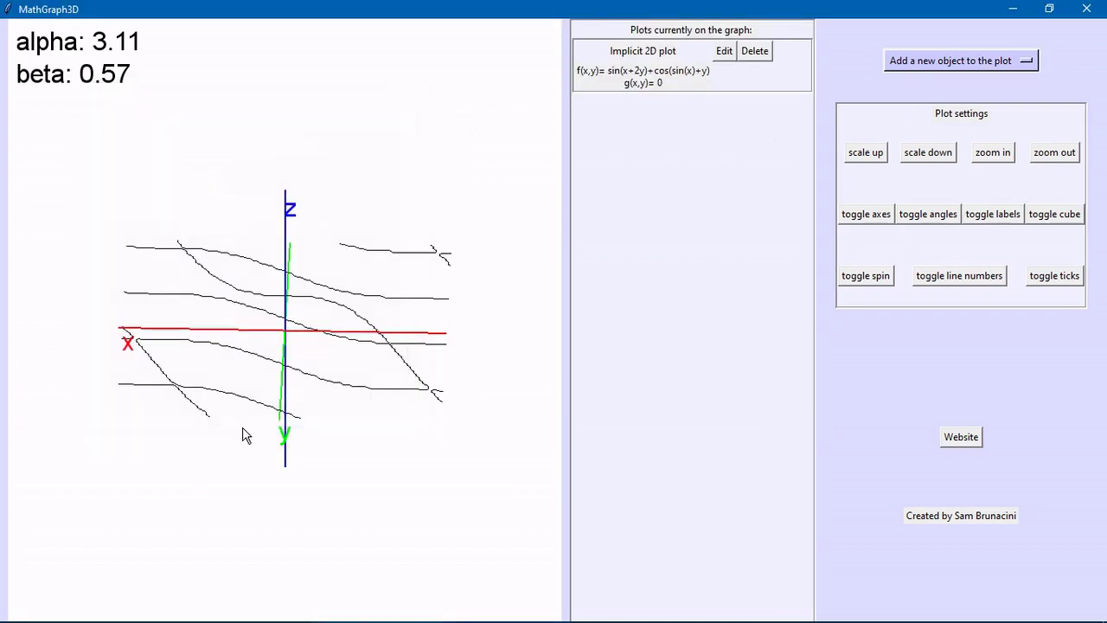
# Step: Rotate the implicit 2D plot to examine its curves from different angles
pyautogui.moveTo(158, 429); pyautogui.dragTo(155, 423)
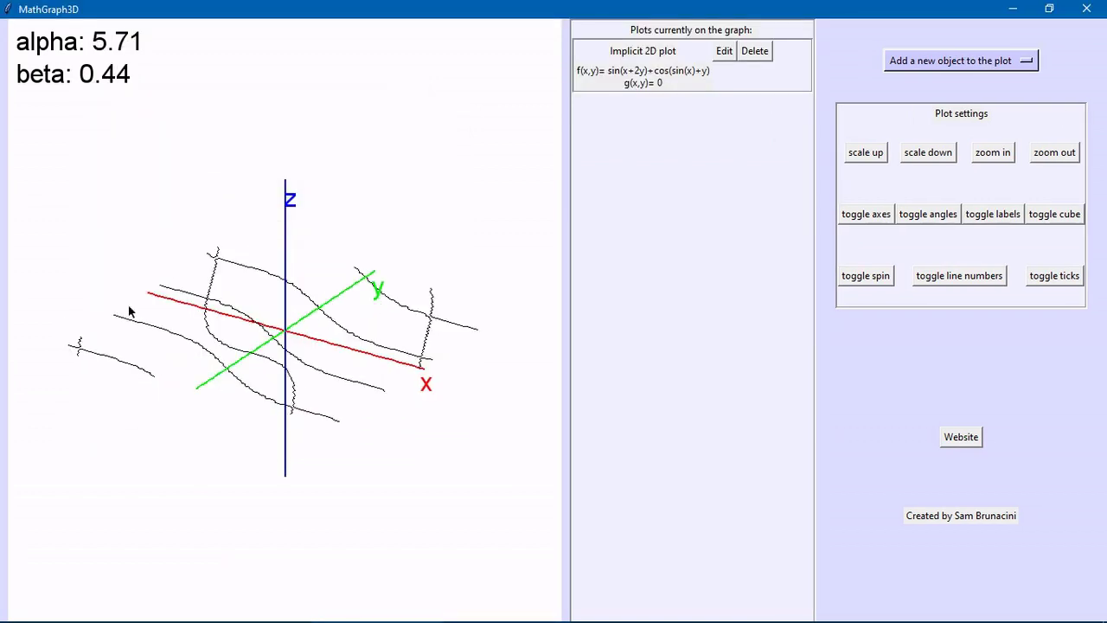
pyautogui.moveTo(97, 291); pyautogui.dragTo(421, 425)
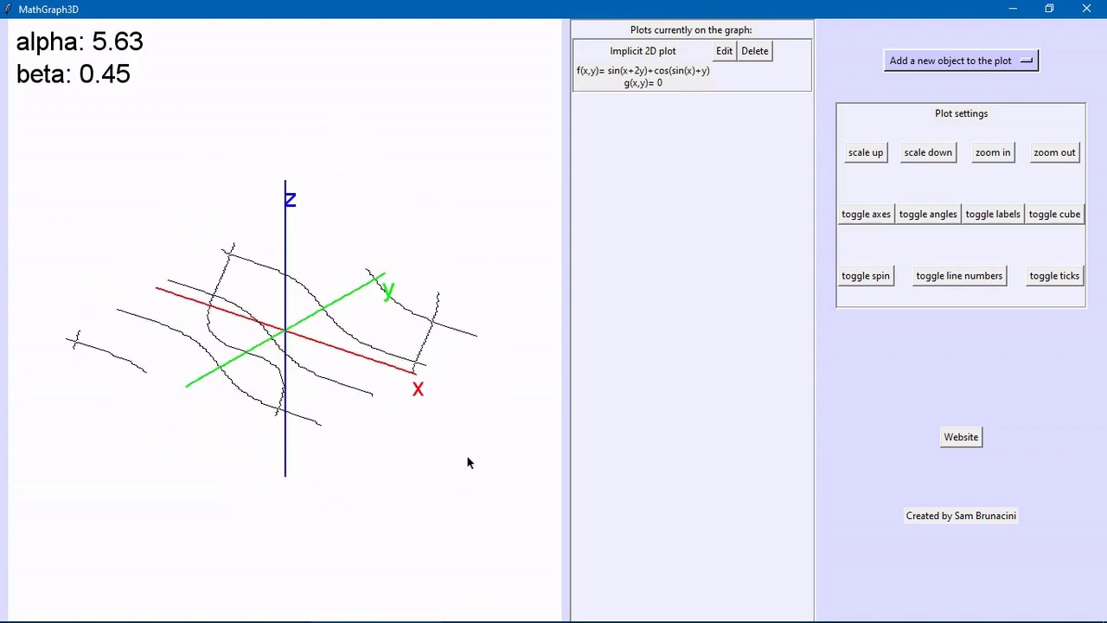
pyautogui.moveTo(467, 462); pyautogui.dragTo(388, 466)
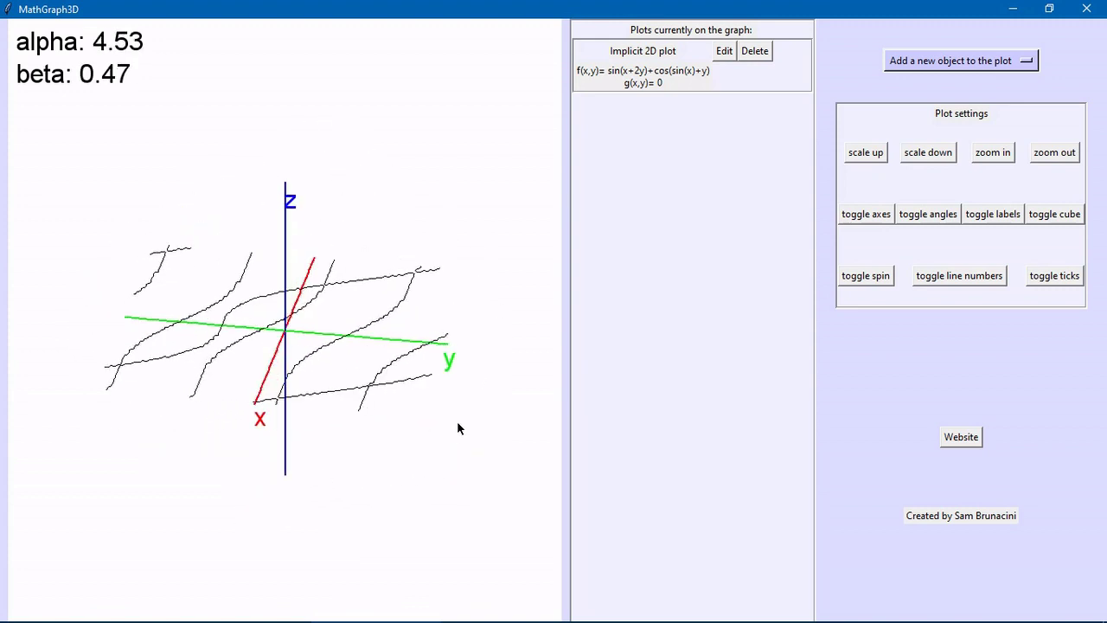
pyautogui.moveTo(457, 424); pyautogui.dragTo(50, 427)
# Step: Delete the implicit 2D plot and add the complex function f(z)=sin(z) with mesh and surface
pyautogui.click(759, 54)
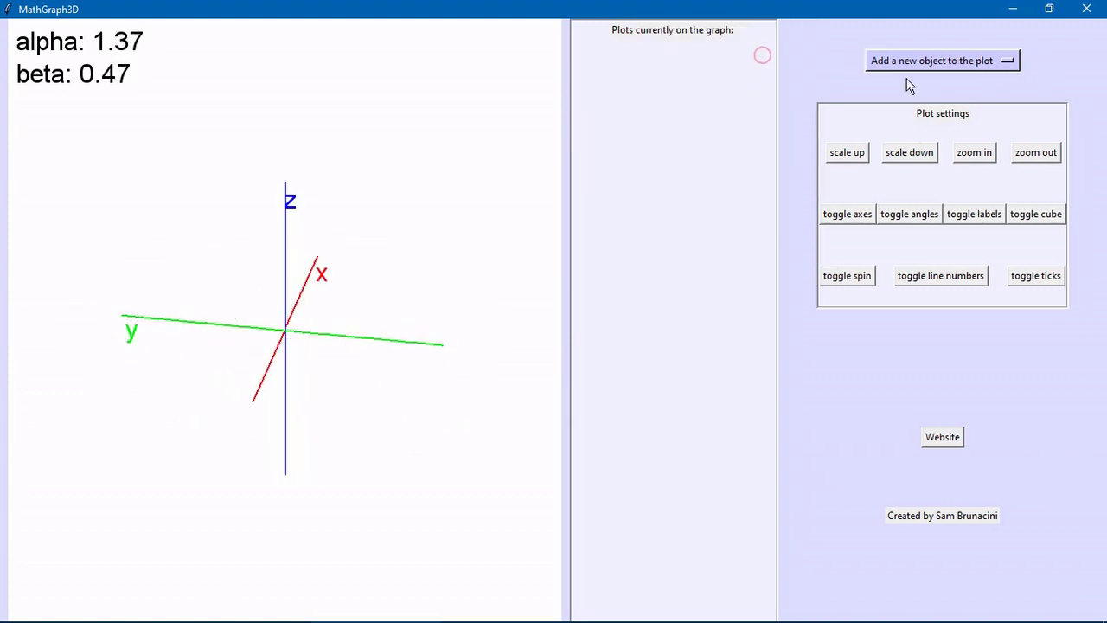
pyautogui.click(917, 62)
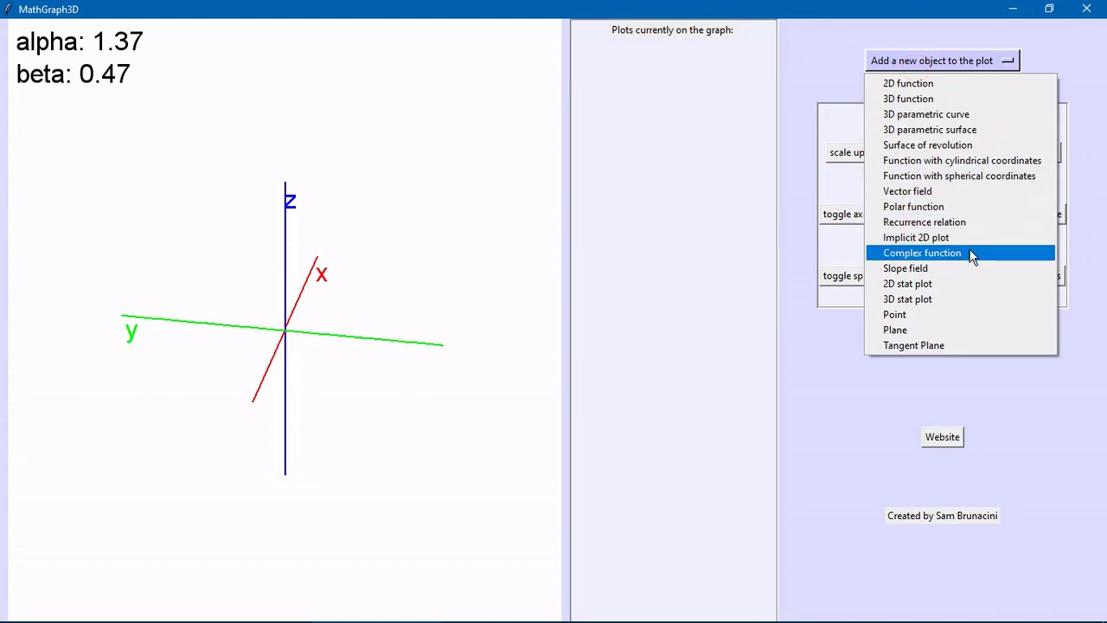
pyautogui.click(922, 253)
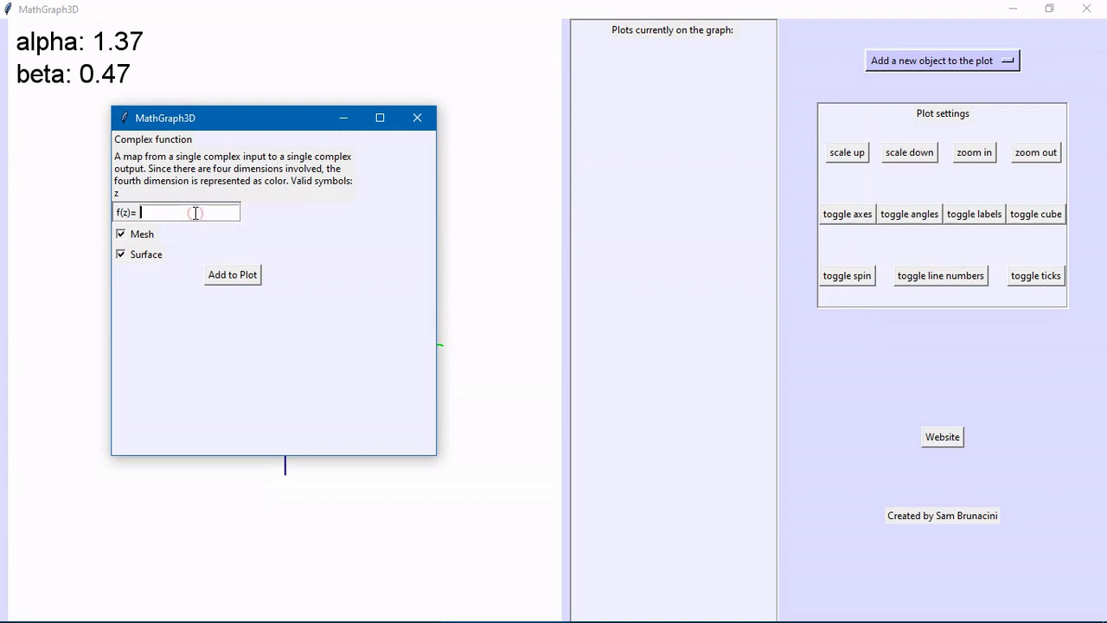
pyautogui.write('sin(z')
pyautogui.click(230, 275)
# Step: Rotate the complex function's surface to examine its shape and coloring from different angles
pyautogui.moveTo(405, 406); pyautogui.dragTo(132, 471)
pyautogui.press('Left')
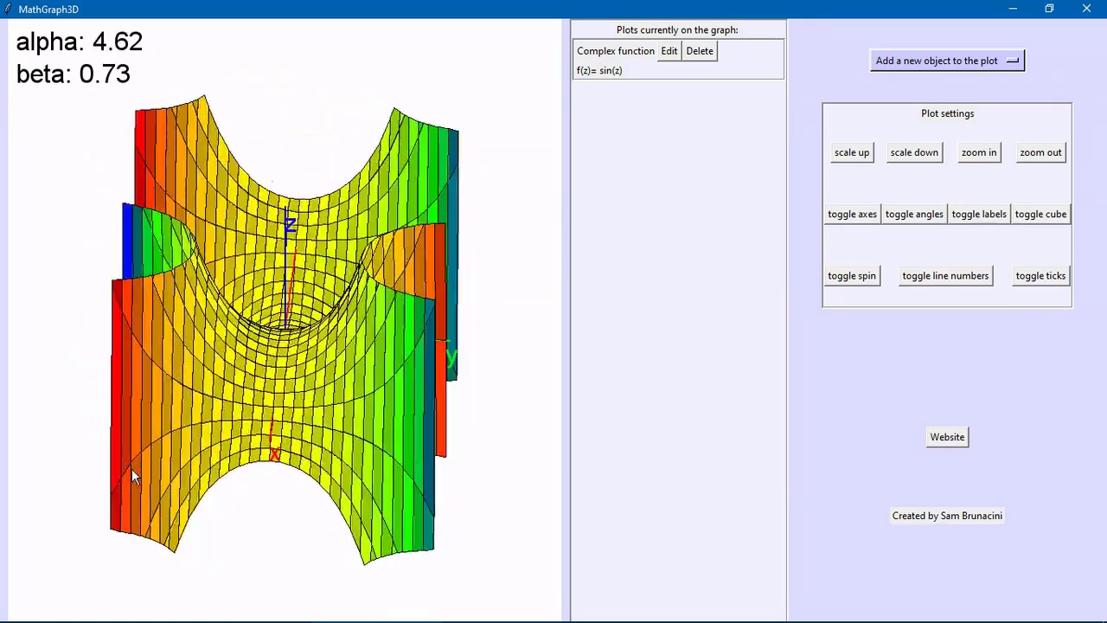
pyautogui.press('Left')
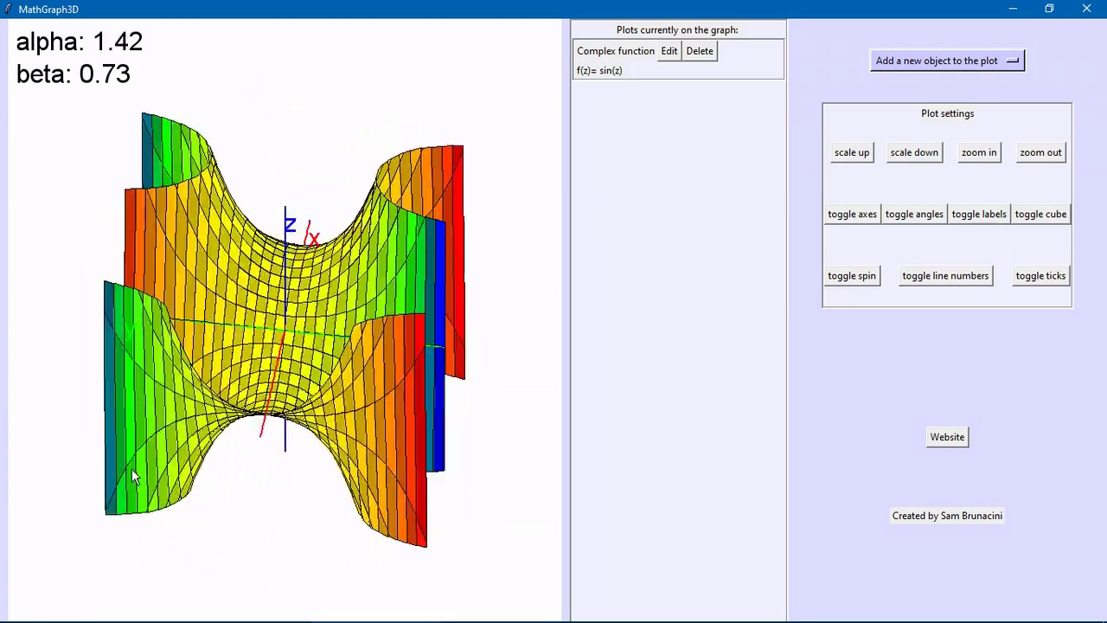
pyautogui.press('Left')
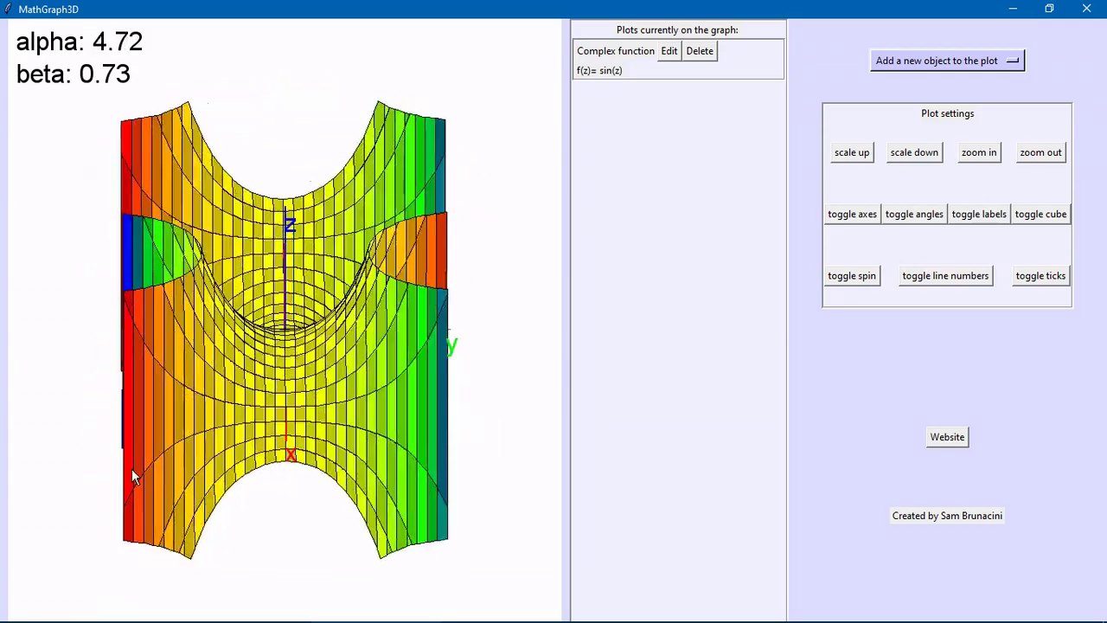
pyautogui.moveTo(338, 479); pyautogui.dragTo(280, 414)
pyautogui.moveTo(284, 328); pyautogui.dragTo(57, 316)
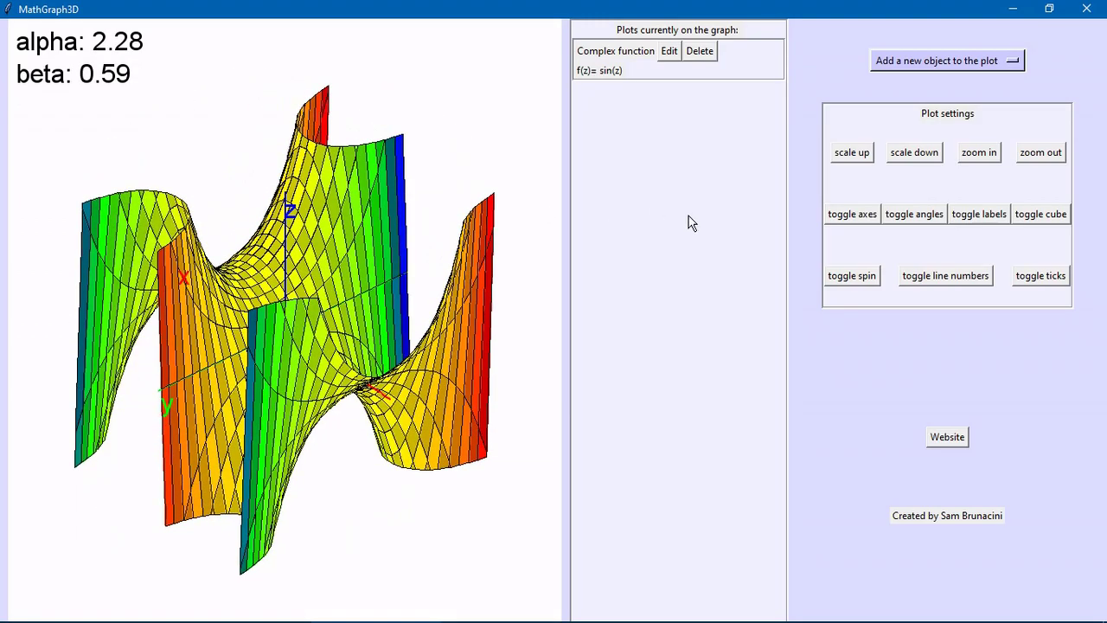
# Step: Delete the complex function and define a slope field, f(x,y)=-((x^2+y^2)/5)
pyautogui.click(692, 52)
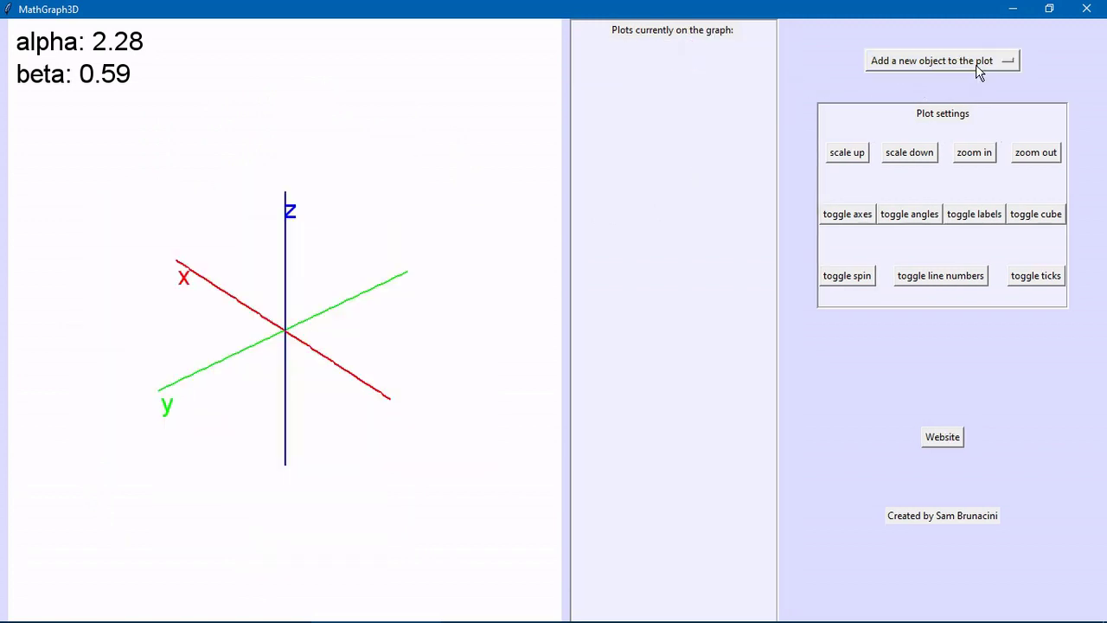
pyautogui.click(977, 62)
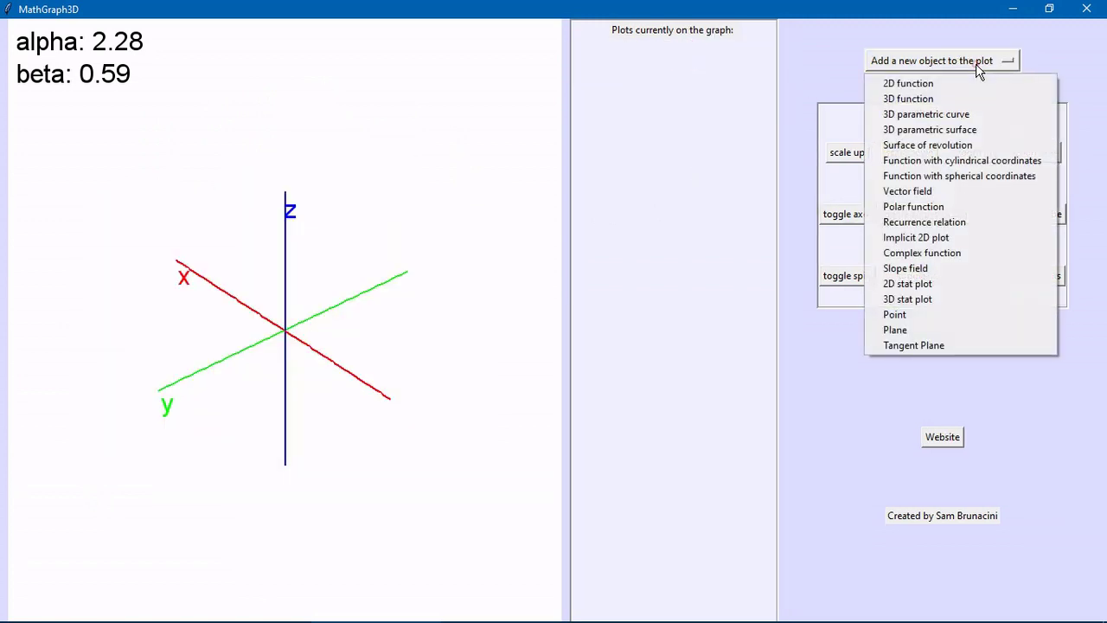
pyautogui.click(976, 268)
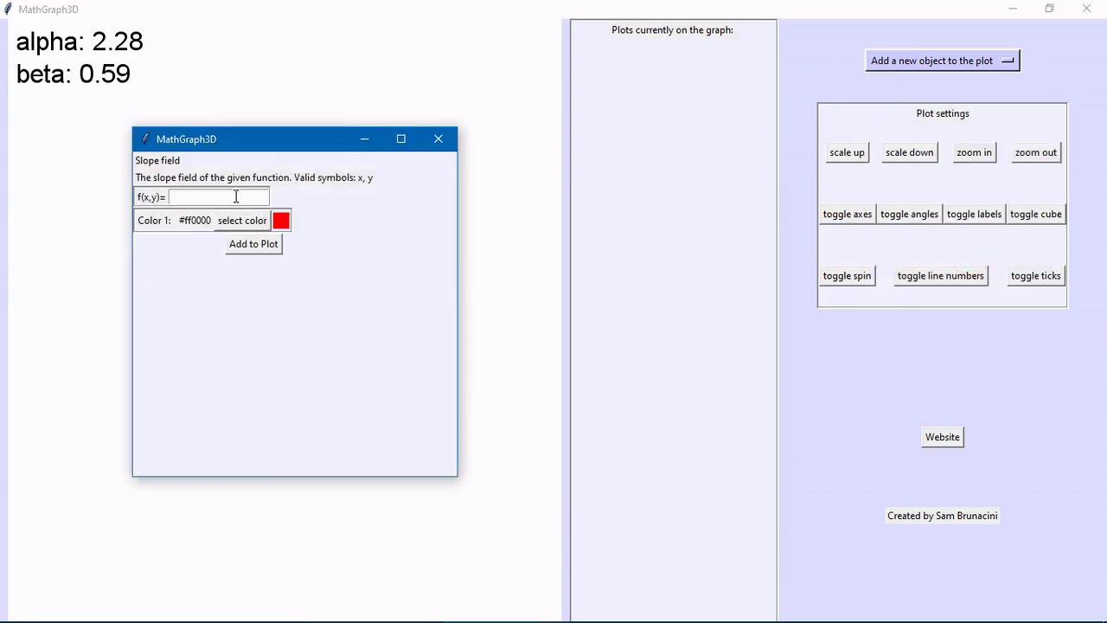
pyautogui.write('-((x^2+y^2)/5')
# Step: Color the slope field black #000000, add it to the plot and view it from another angle
pyautogui.click(246, 224)
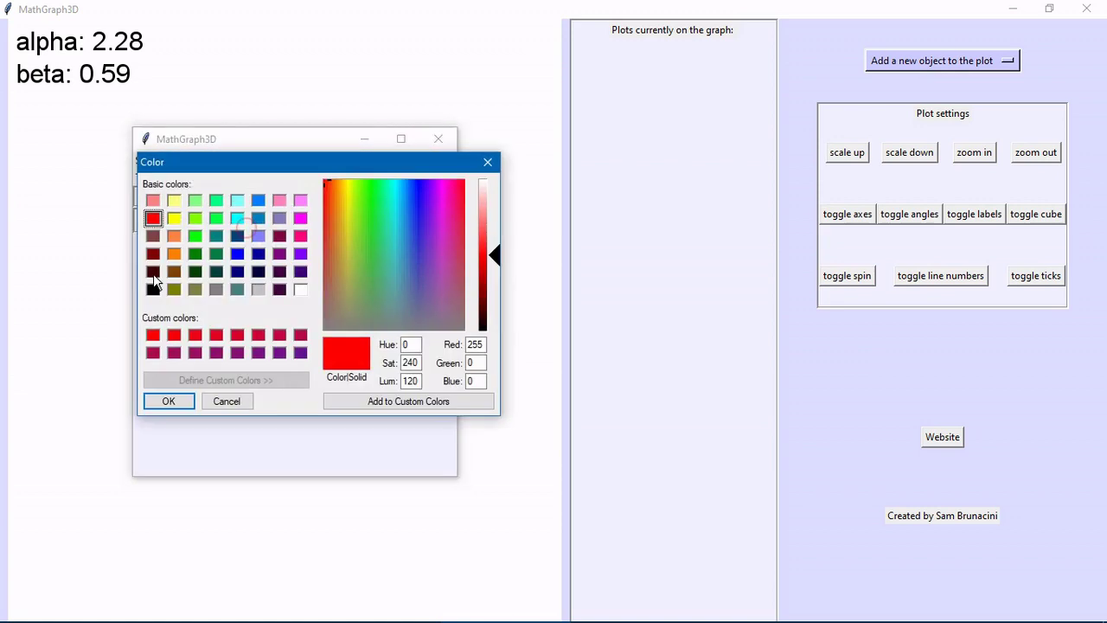
pyautogui.click(152, 292)
pyautogui.click(152, 401)
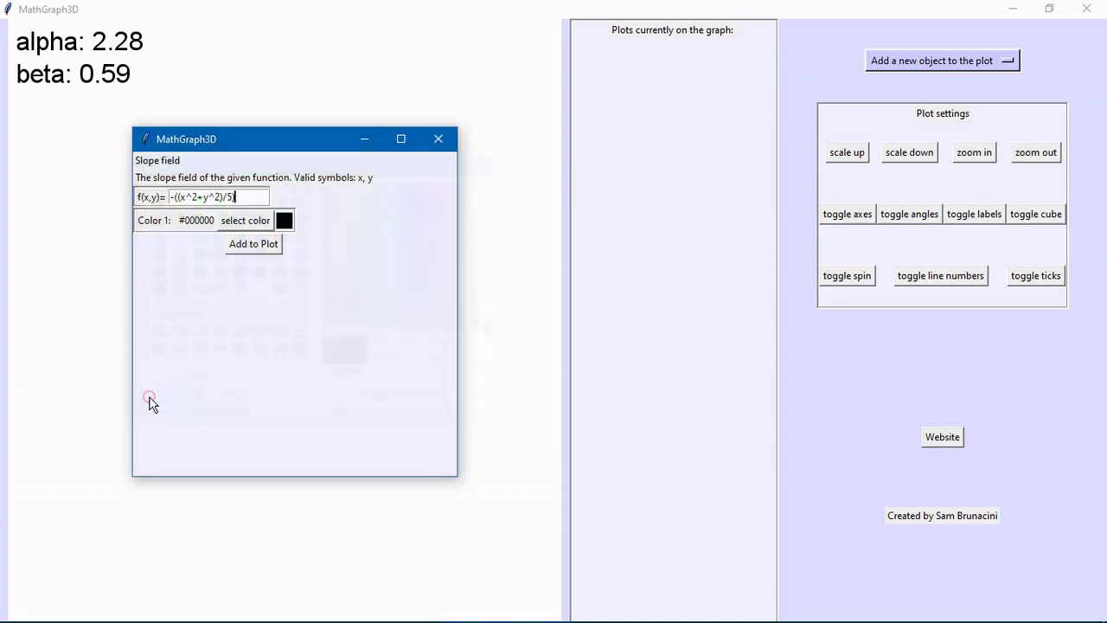
pyautogui.click(253, 244)
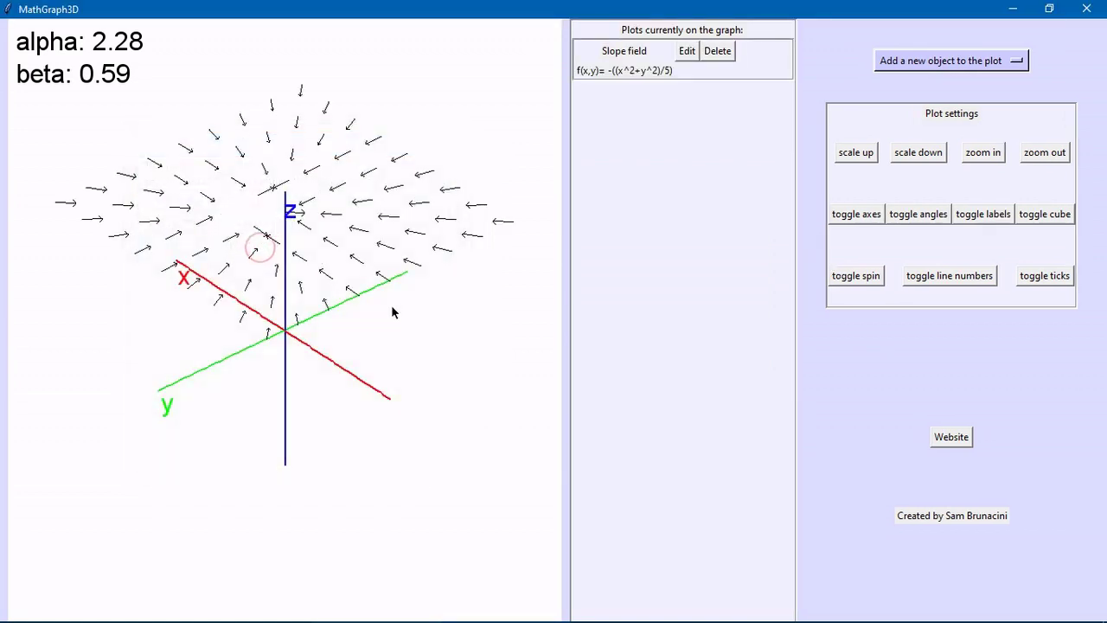
pyautogui.moveTo(420, 407)
pyautogui.mouseDown()
pyautogui.moveTo(375, 314)
pyautogui.moveTo(223, 300)
pyautogui.moveTo(154, 324)
pyautogui.mouseUp()
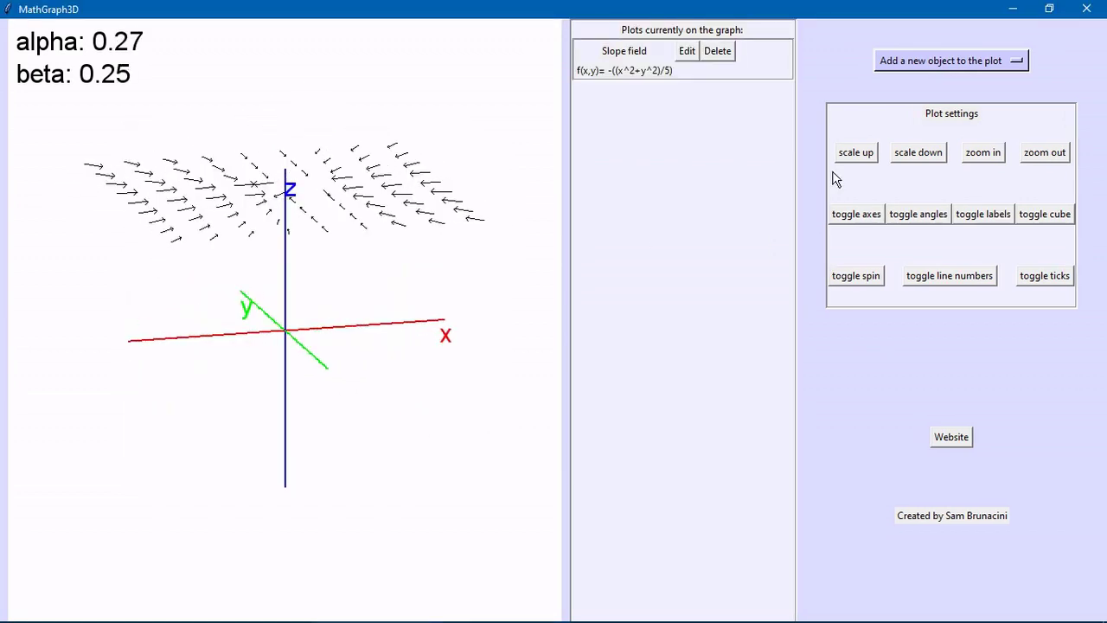
# Step: Add the 3D function f(x,y)=-((x^2+y^2)/5) to the plot in solid color #8080ff with mesh and surface
pyautogui.click(947, 59)
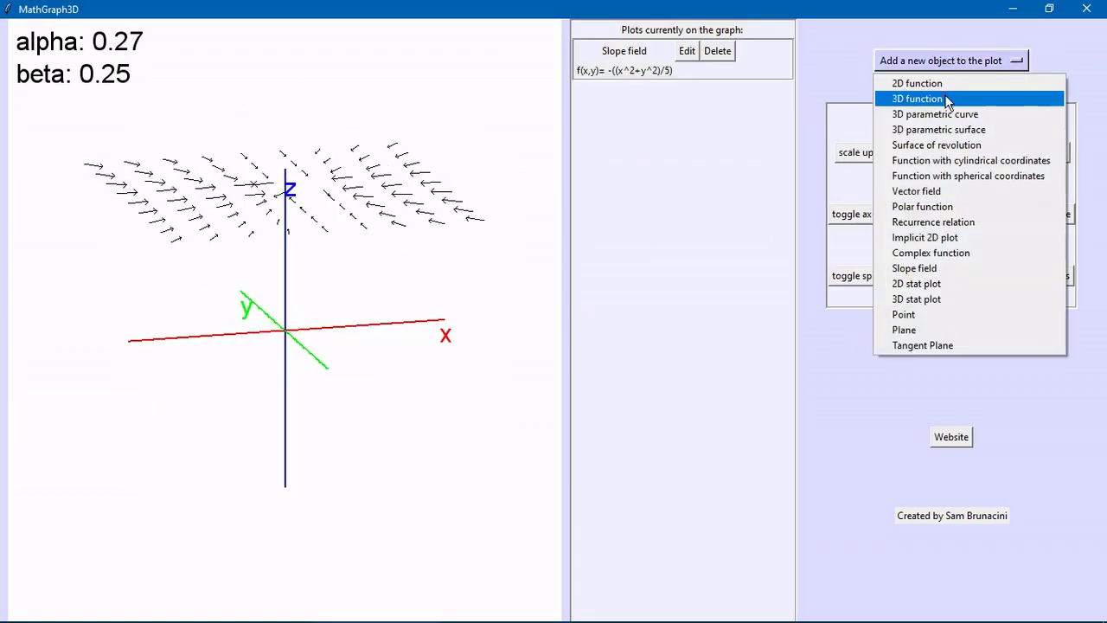
pyautogui.click(913, 98)
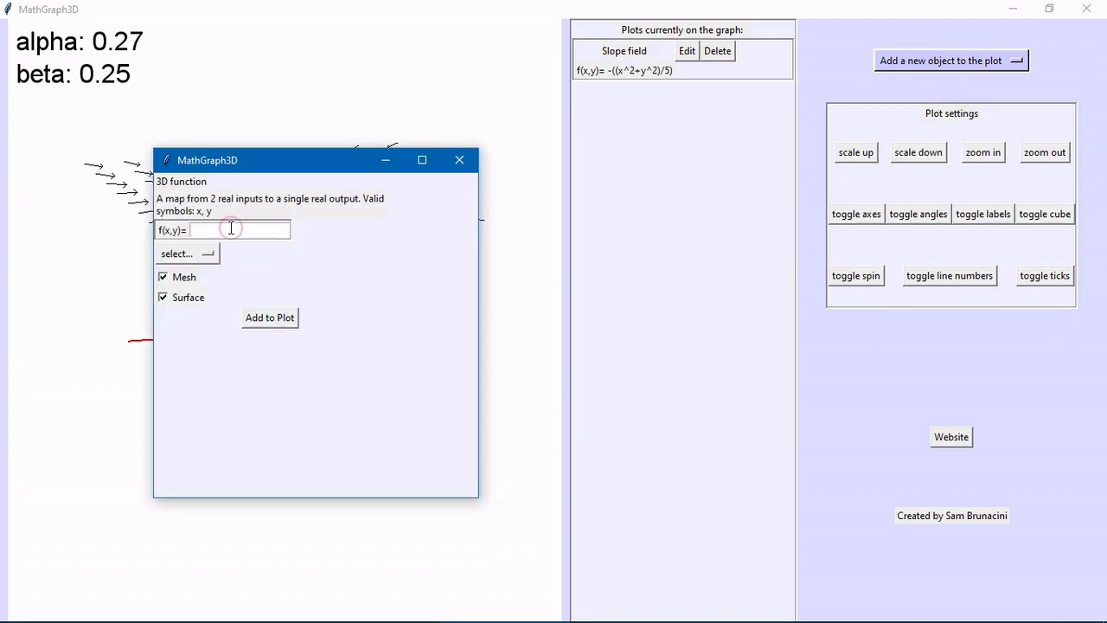
pyautogui.write('-((x^2+y^2)/5')
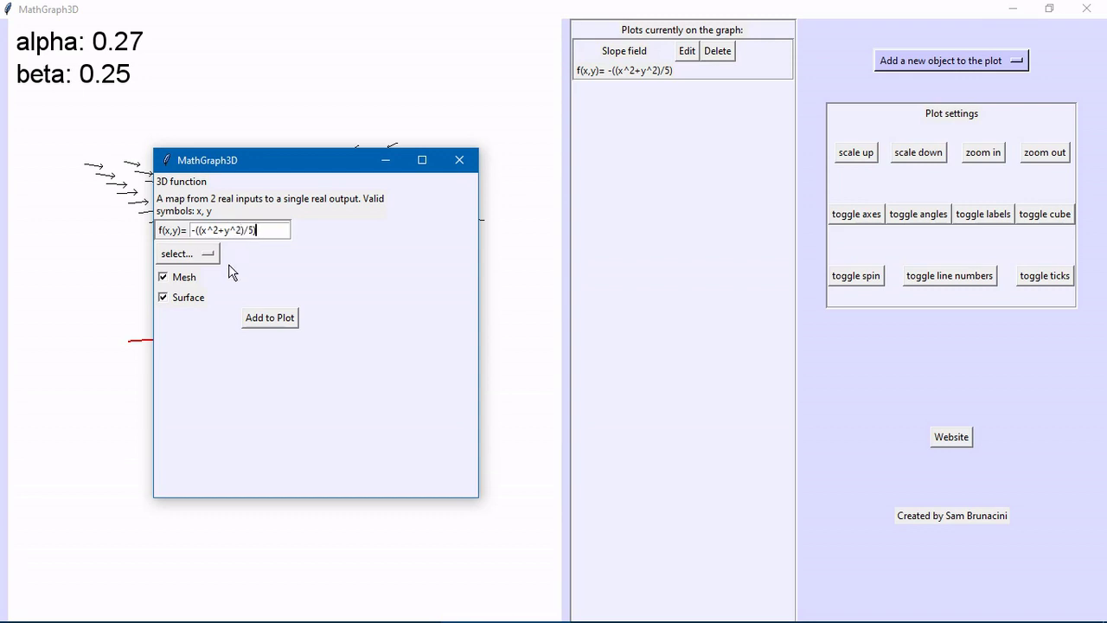
pyautogui.click(207, 253)
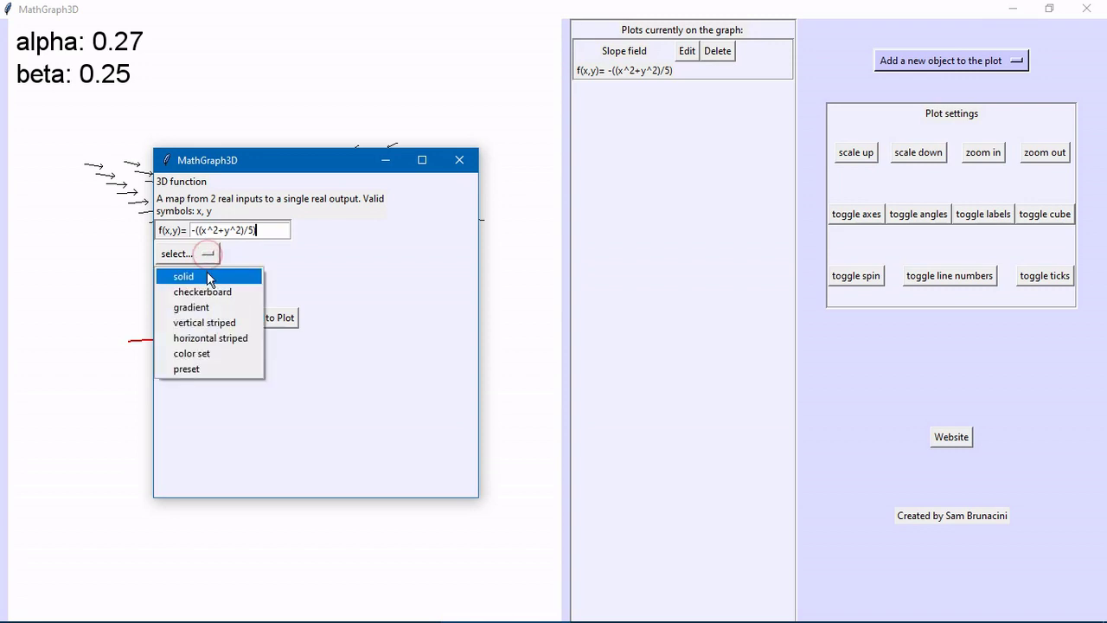
pyautogui.click(209, 273)
pyautogui.click(306, 278)
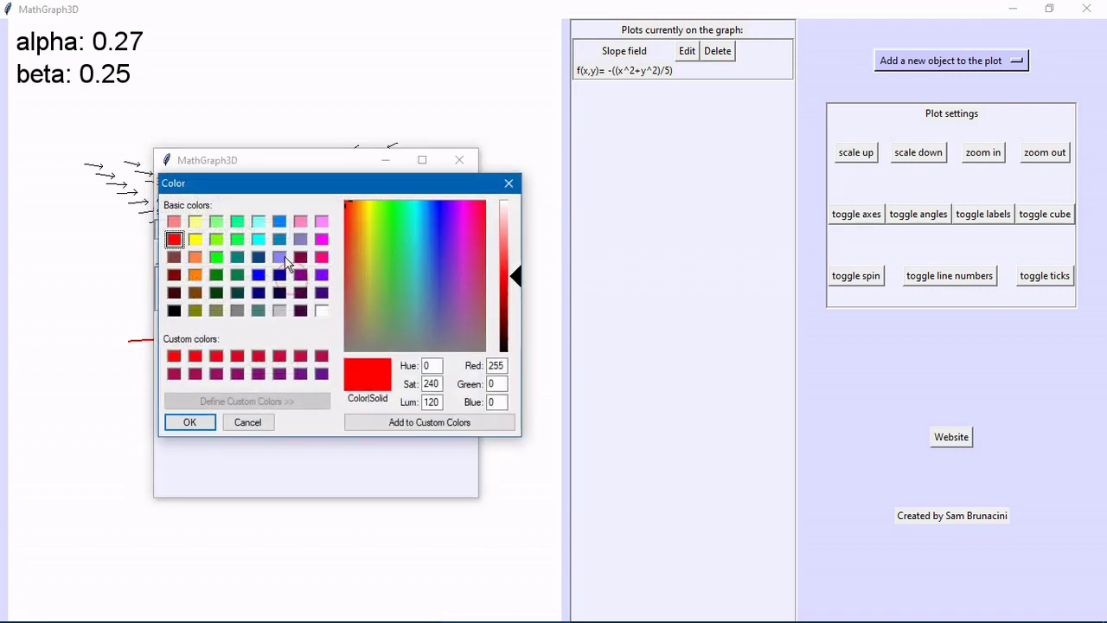
pyautogui.click(279, 256)
pyautogui.click(188, 422)
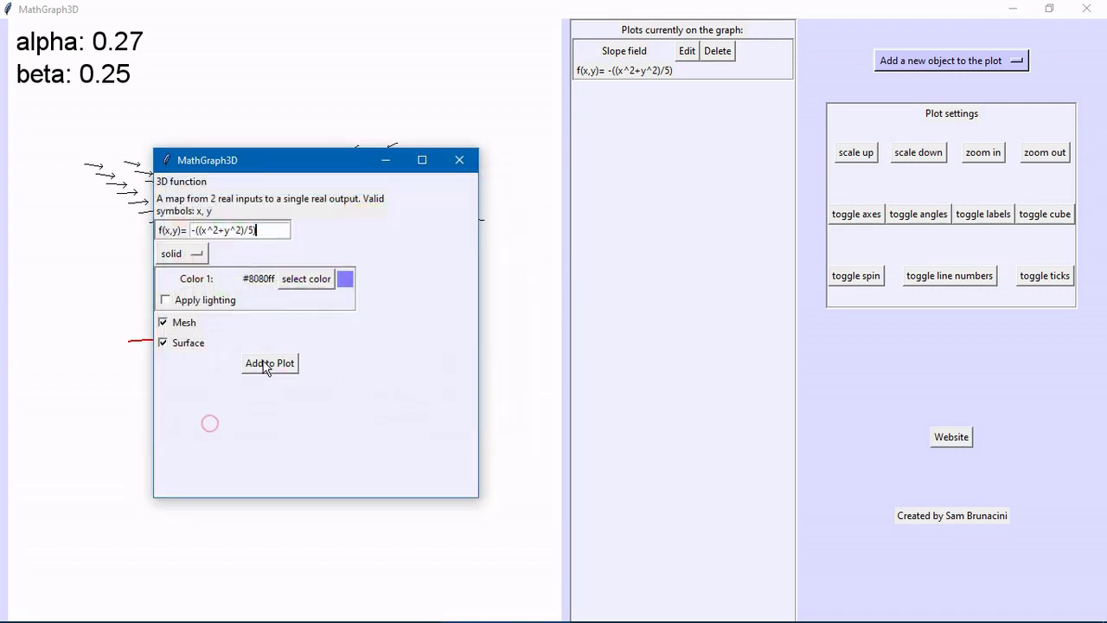
pyautogui.click(268, 364)
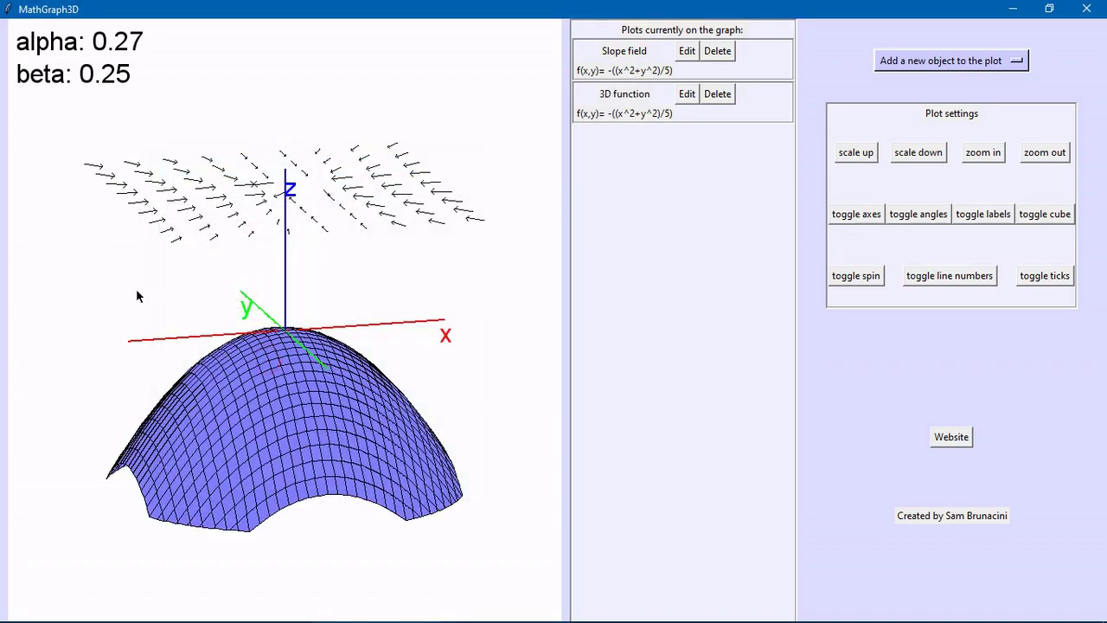
# Step: Rotate the plot to compare the slope field's arrows with the 3D function's surface from several angles
pyautogui.moveTo(136, 288); pyautogui.dragTo(193, 336)
pyautogui.moveTo(466, 399); pyautogui.dragTo(48, 398)
pyautogui.moveTo(375, 447); pyautogui.dragTo(95, 459)
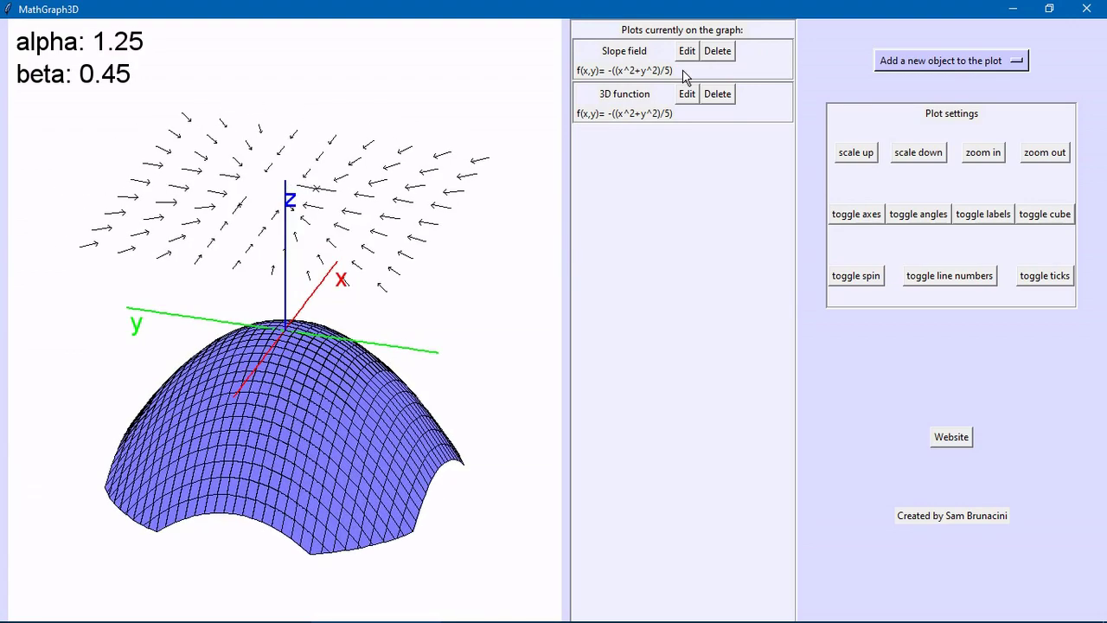
# Step: Delete the 3D function and the slope field, and define a plane through points (1, 2, 3), (3, 2, 1) and (4, 0, 1)
pyautogui.click(723, 95)
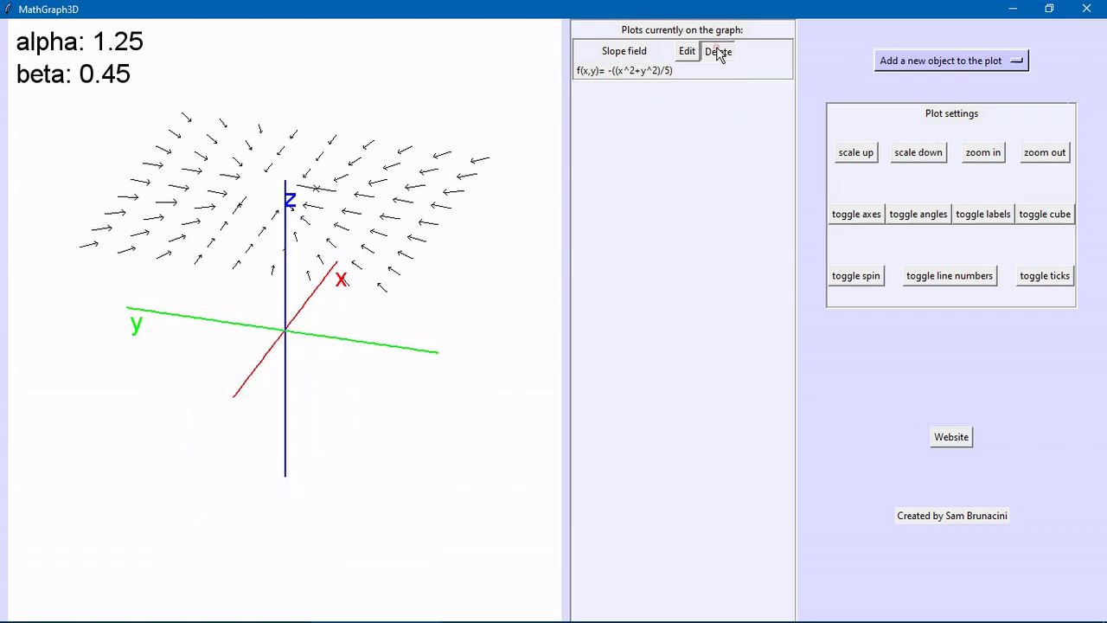
pyautogui.click(717, 51)
pyautogui.click(874, 63)
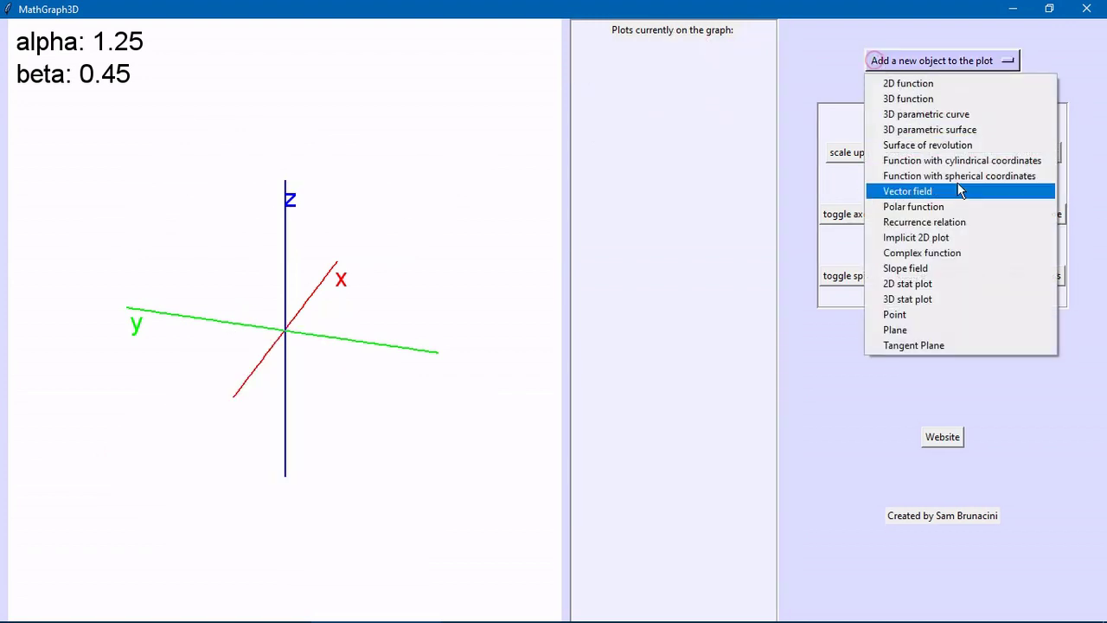
pyautogui.click(963, 326)
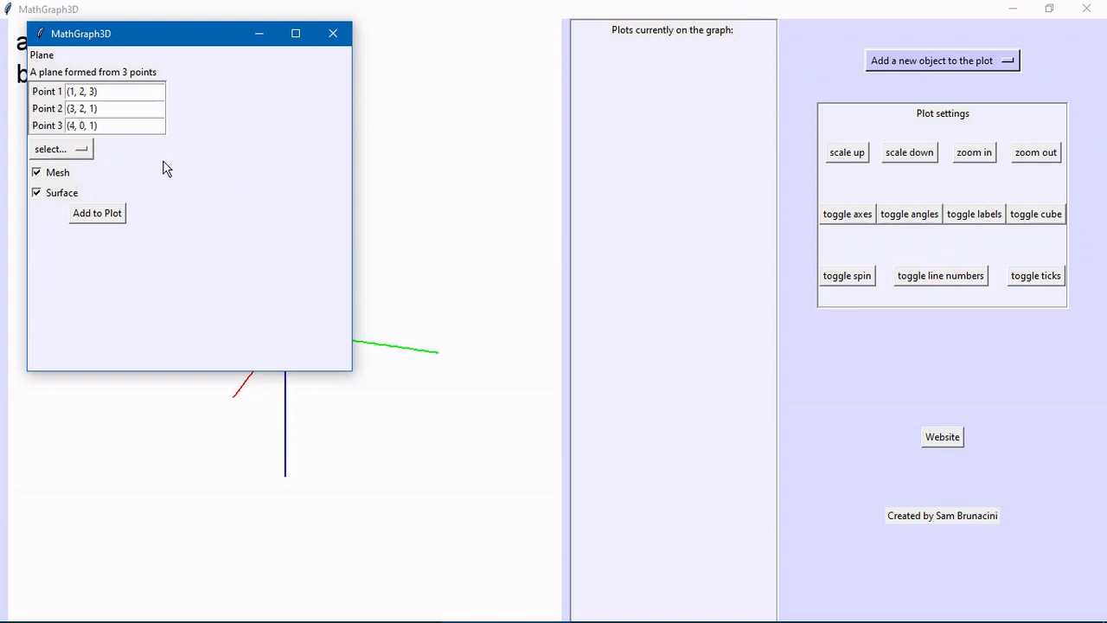
# Step: Give the plane a black and white checkerboard coloring and add it to the plot with mesh and surface
pyautogui.click(76, 147)
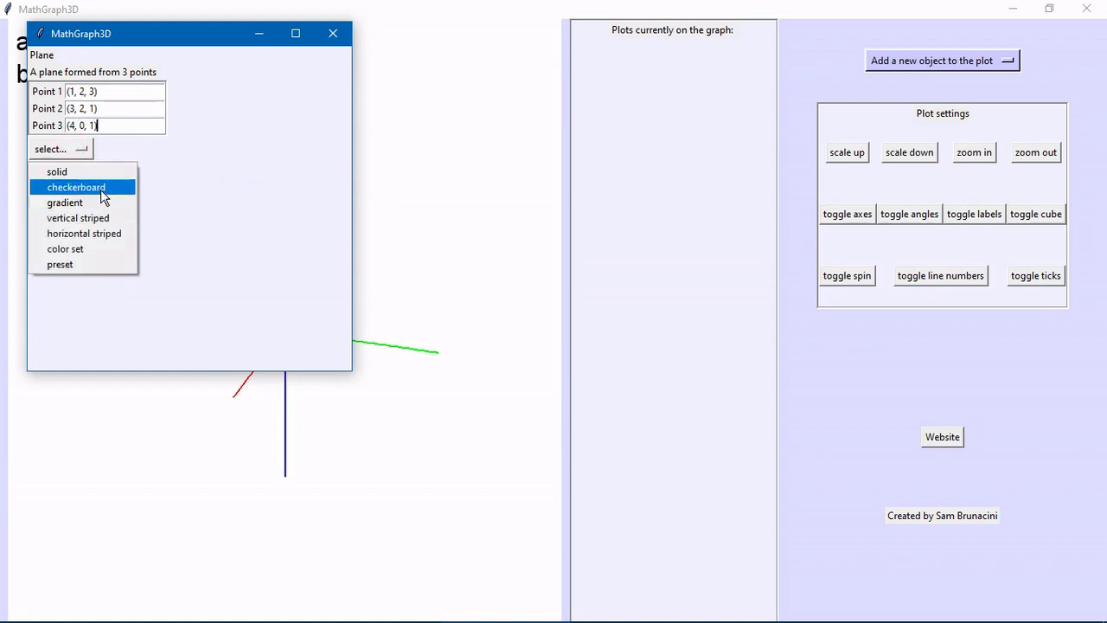
pyautogui.click(101, 189)
pyautogui.click(145, 174)
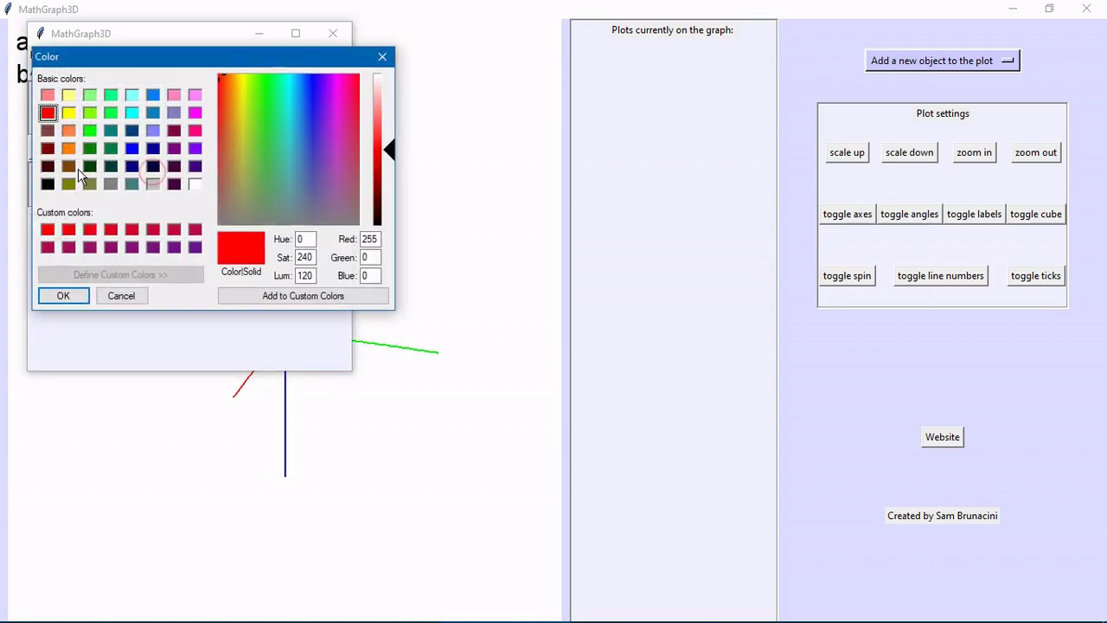
pyautogui.click(48, 184)
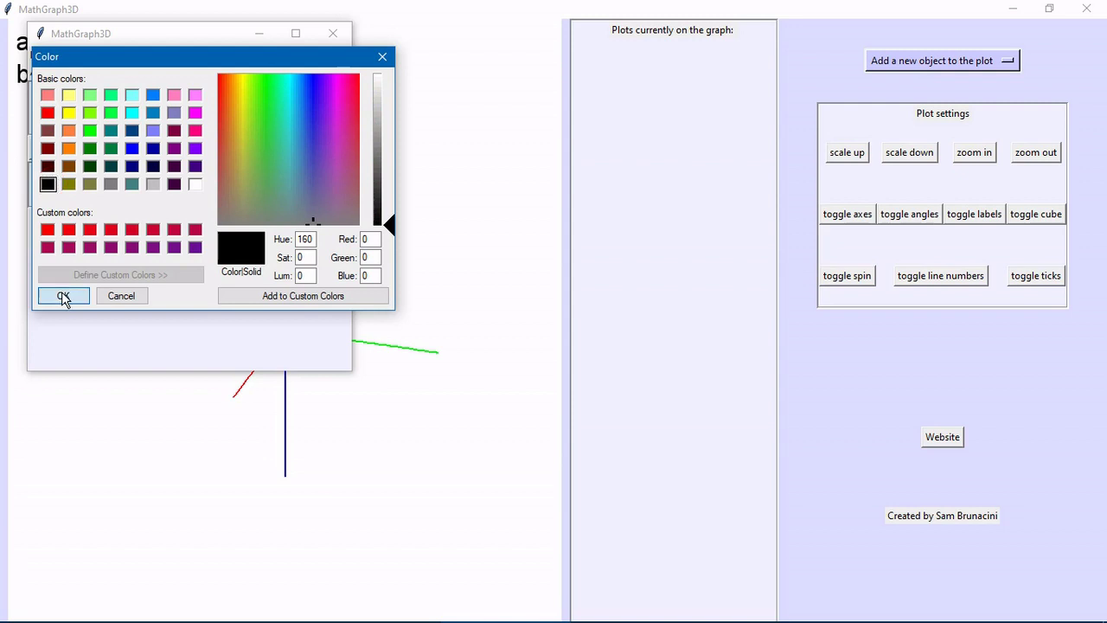
pyautogui.click(61, 296)
pyautogui.click(147, 199)
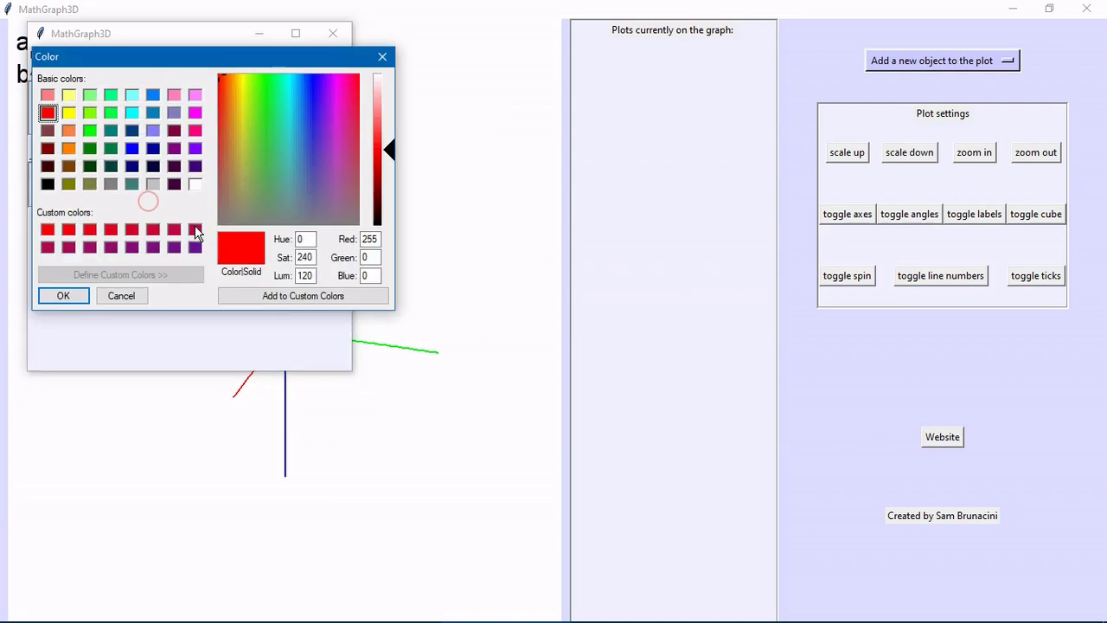
pyautogui.click(196, 185)
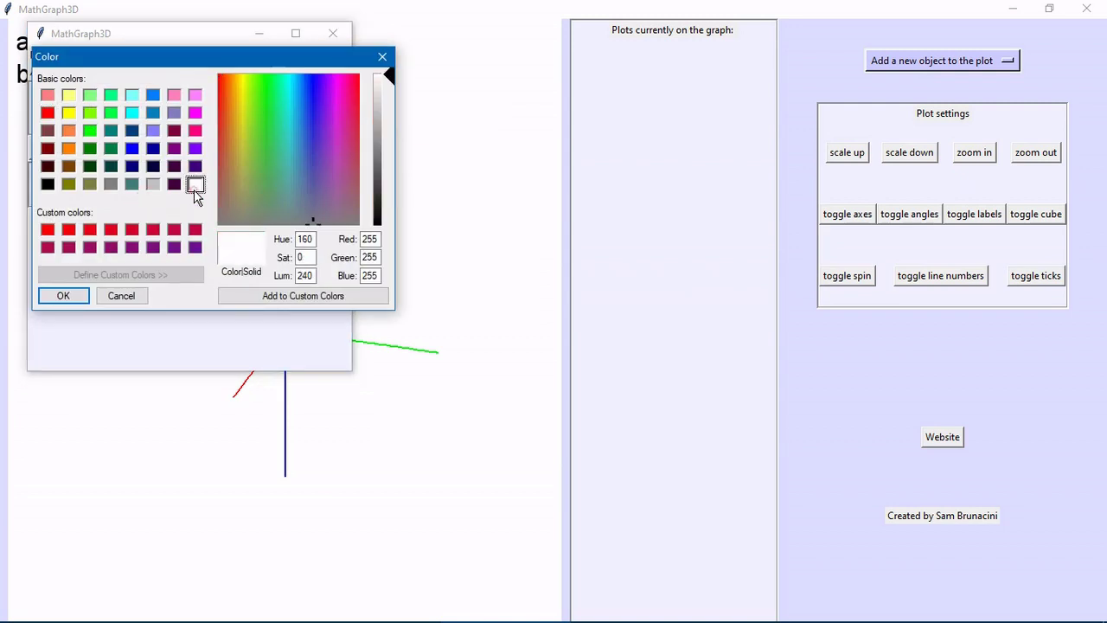
pyautogui.click(75, 295)
pyautogui.click(110, 259)
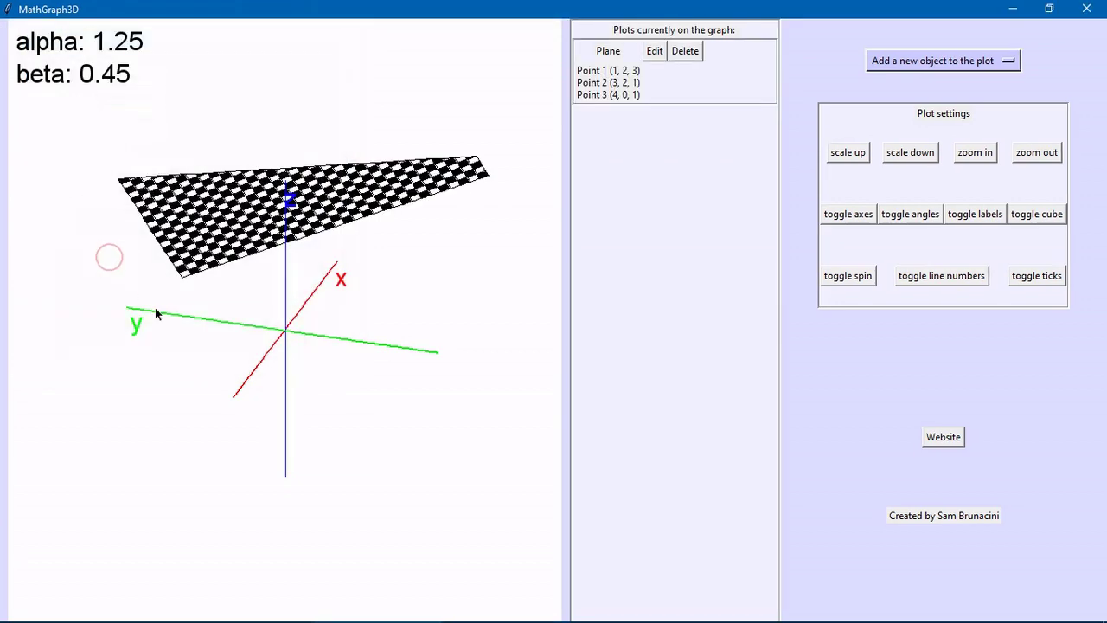
# Step: Rotate the plot to examine the checkerboard plane's orientation from different sides
pyautogui.moveTo(156, 318); pyautogui.dragTo(333, 329)
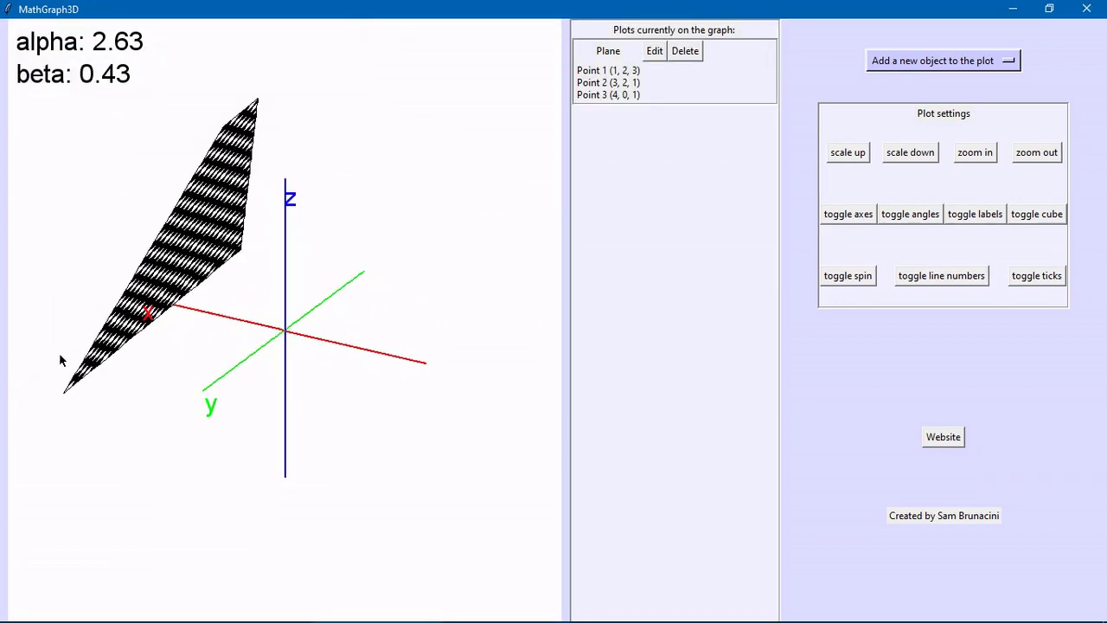
pyautogui.moveTo(61, 359); pyautogui.dragTo(422, 294)
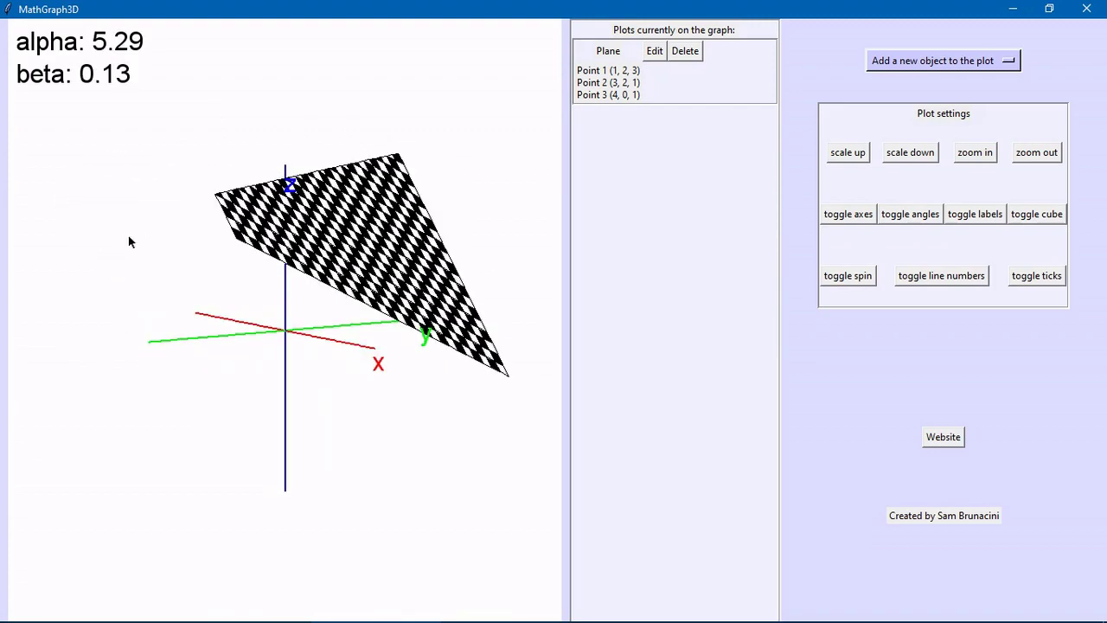
pyautogui.moveTo(128, 242); pyautogui.dragTo(103, 291)
pyautogui.moveTo(465, 292); pyautogui.dragTo(84, 297)
pyautogui.moveTo(429, 289); pyautogui.dragTo(538, 287)
pyautogui.moveTo(96, 323); pyautogui.dragTo(608, 235)
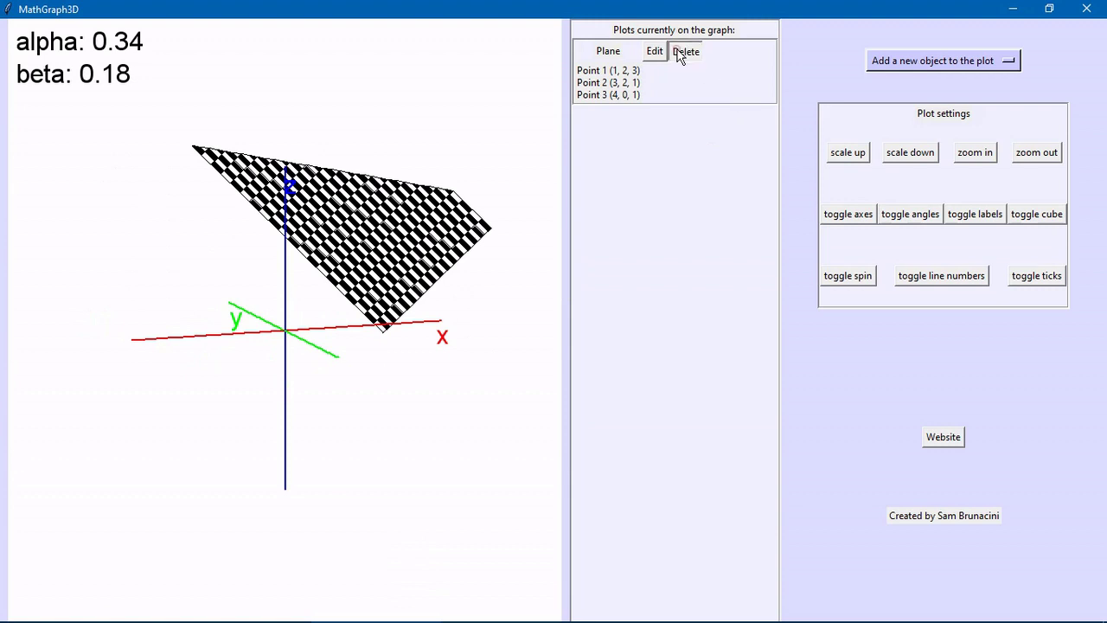
# Step: Delete the plane and define a new 3D function, f(x,y)=sin(y)
pyautogui.click(684, 52)
pyautogui.click(897, 57)
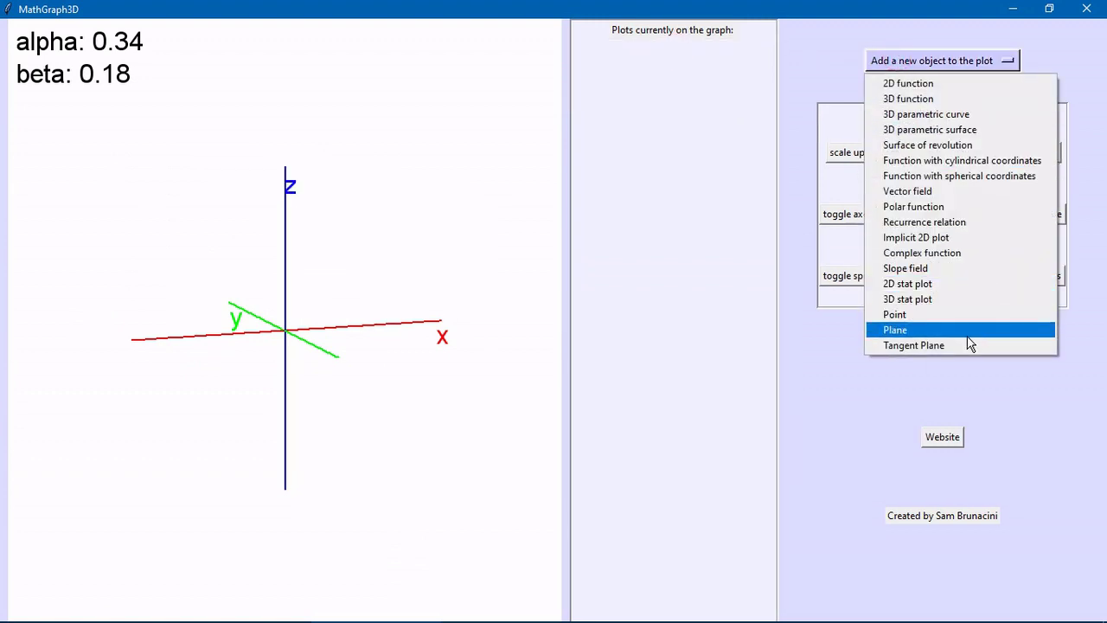
pyautogui.click(974, 97)
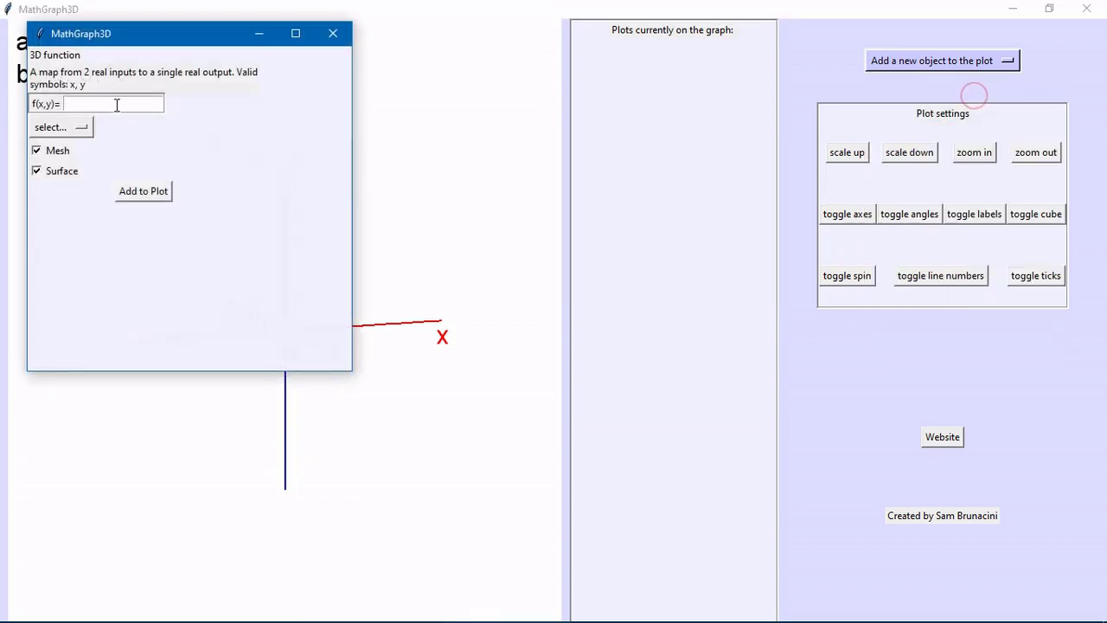
pyautogui.write('sin(y')
# Step: Color the sin(y) function with the salamence preset and add it to the plot with mesh and surface
pyautogui.click(83, 127)
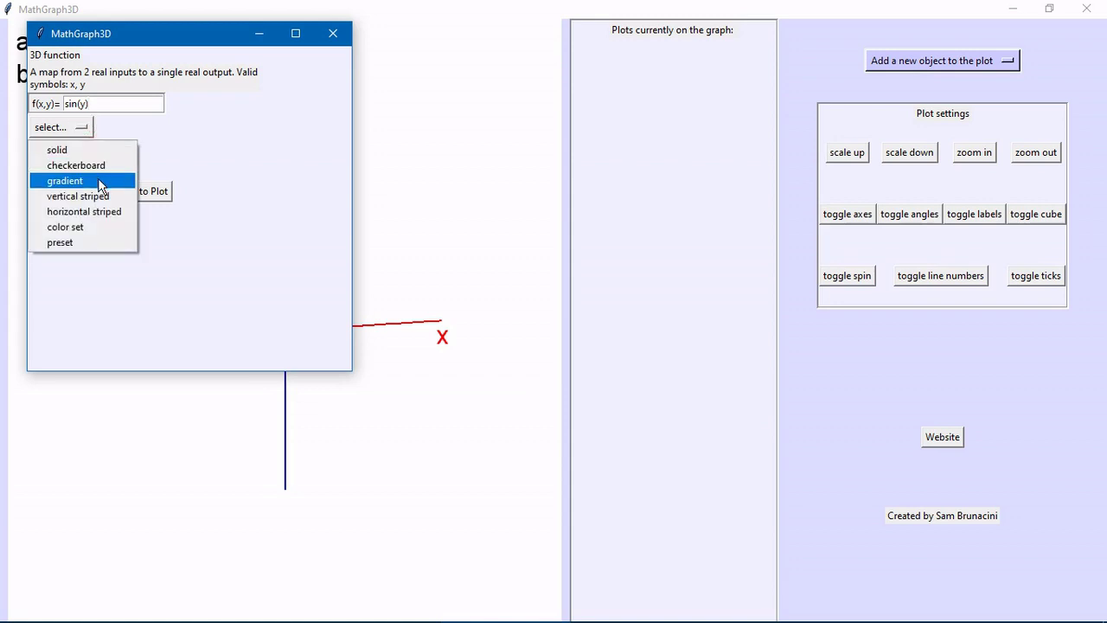
pyautogui.click(84, 237)
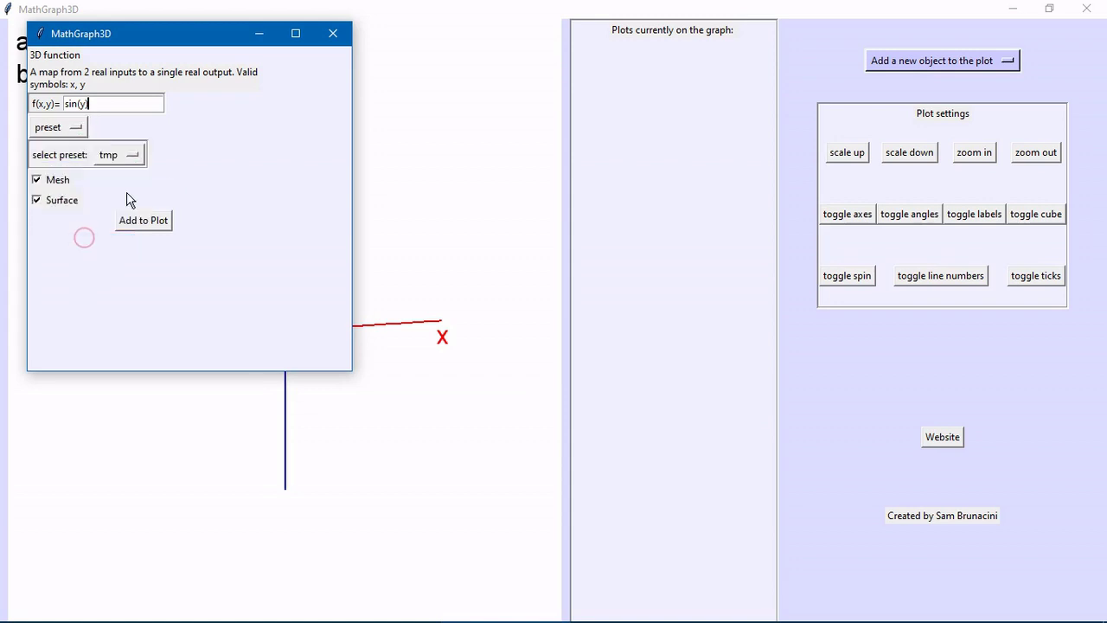
pyautogui.click(132, 155)
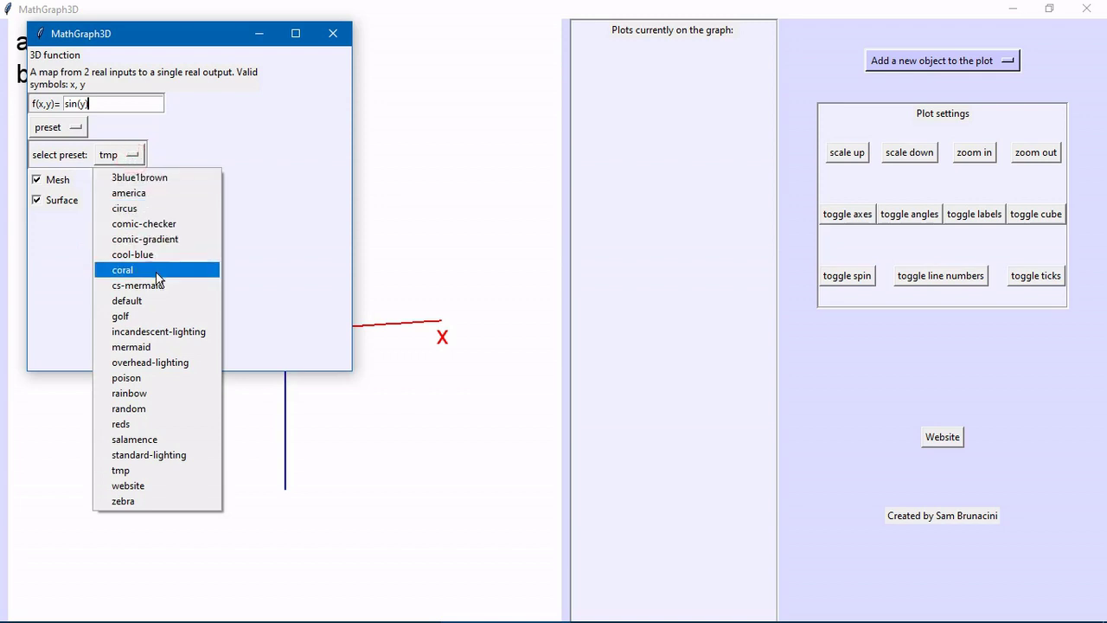
pyautogui.click(166, 435)
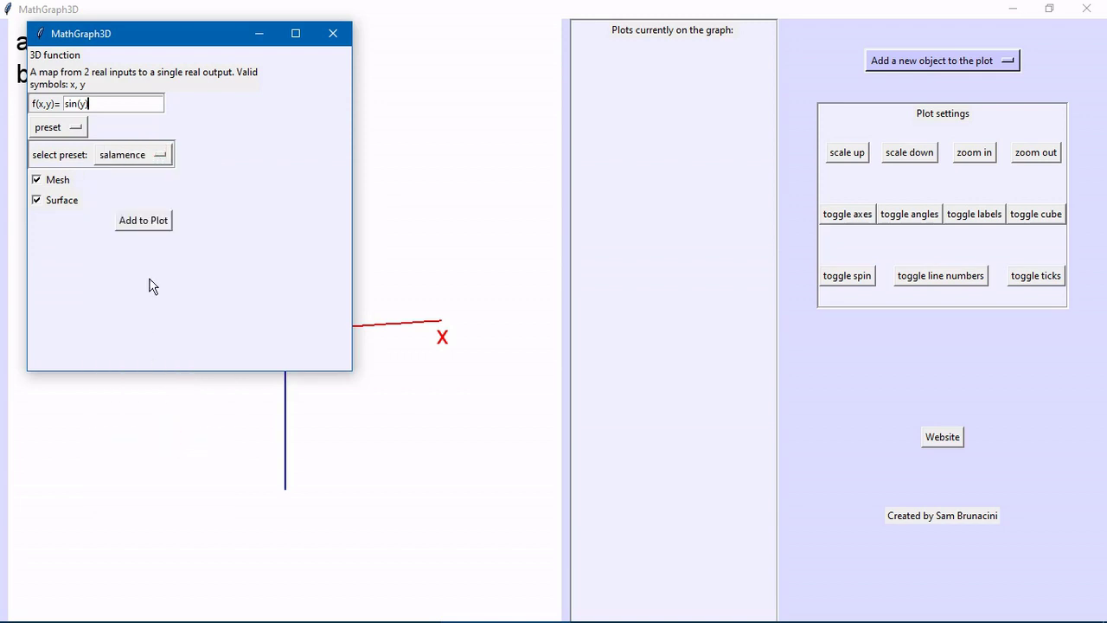
pyautogui.click(144, 223)
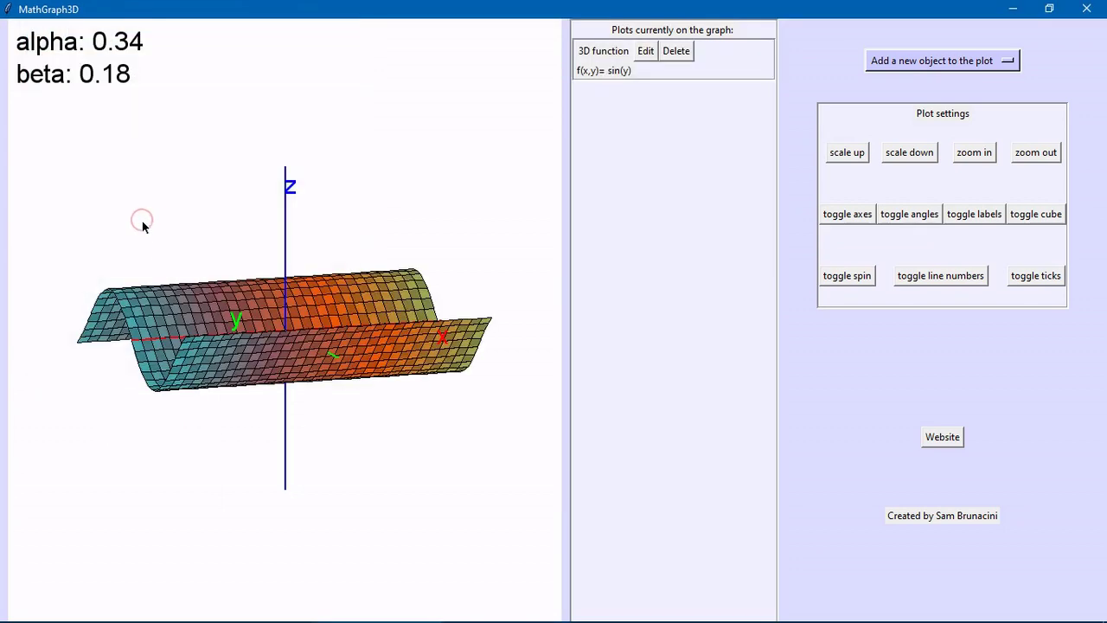
pyautogui.moveTo(96, 298); pyautogui.dragTo(167, 346)
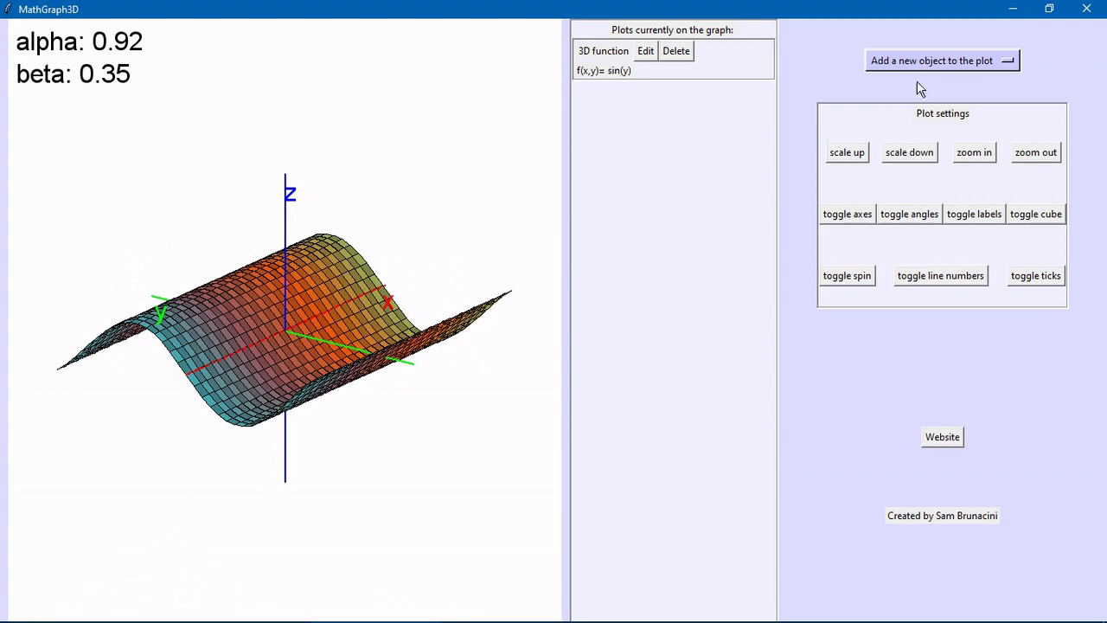
# Step: Add a mesh-only tangent plane to f(x,y)=sin(y) at x=1, y=2, with its surface turned off
pyautogui.click(935, 59)
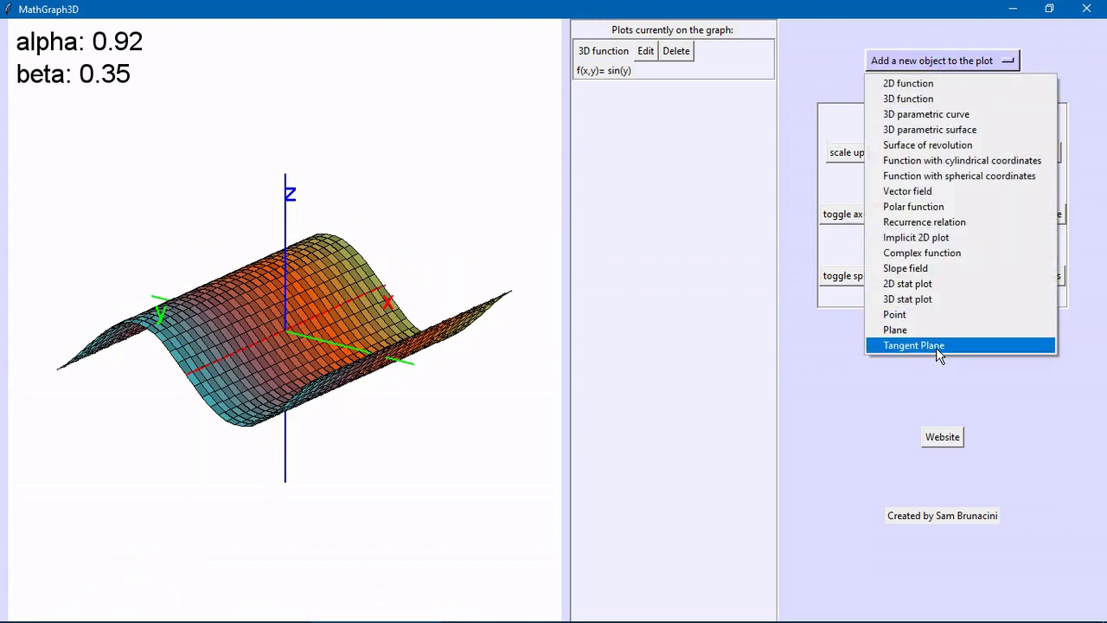
pyautogui.click(939, 347)
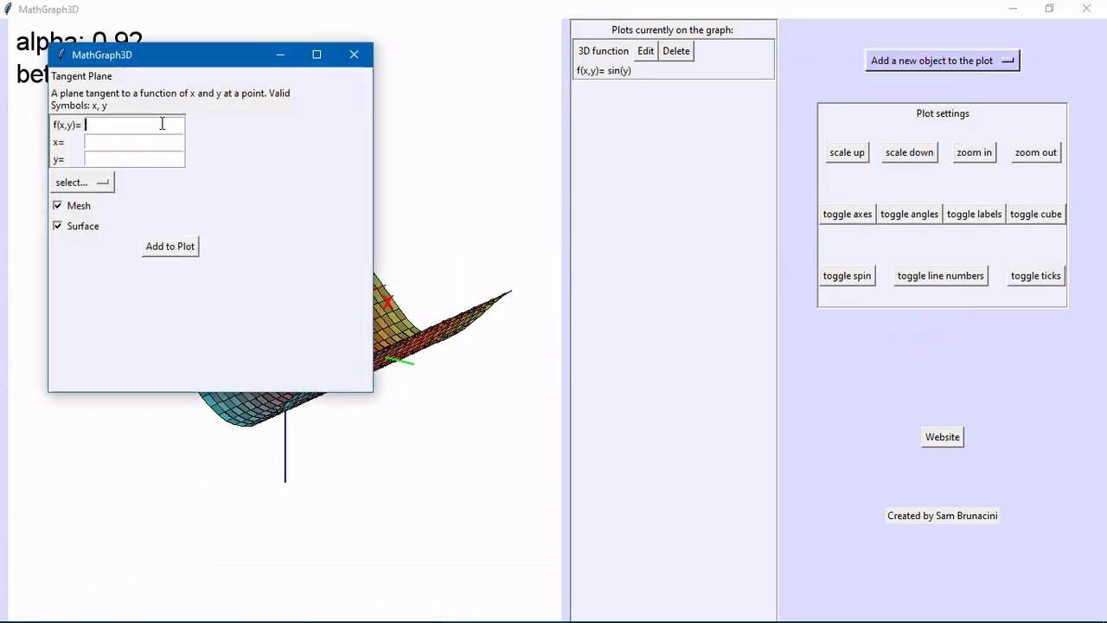
pyautogui.write('sin(y')
pyautogui.click(59, 226)
pyautogui.click(99, 184)
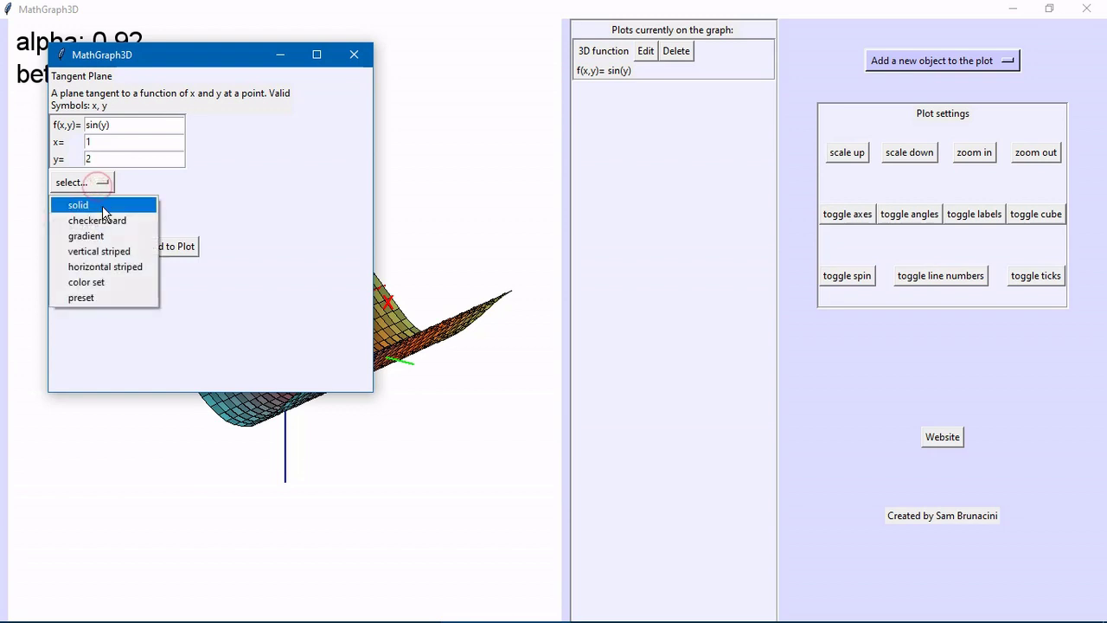
pyautogui.click(220, 186)
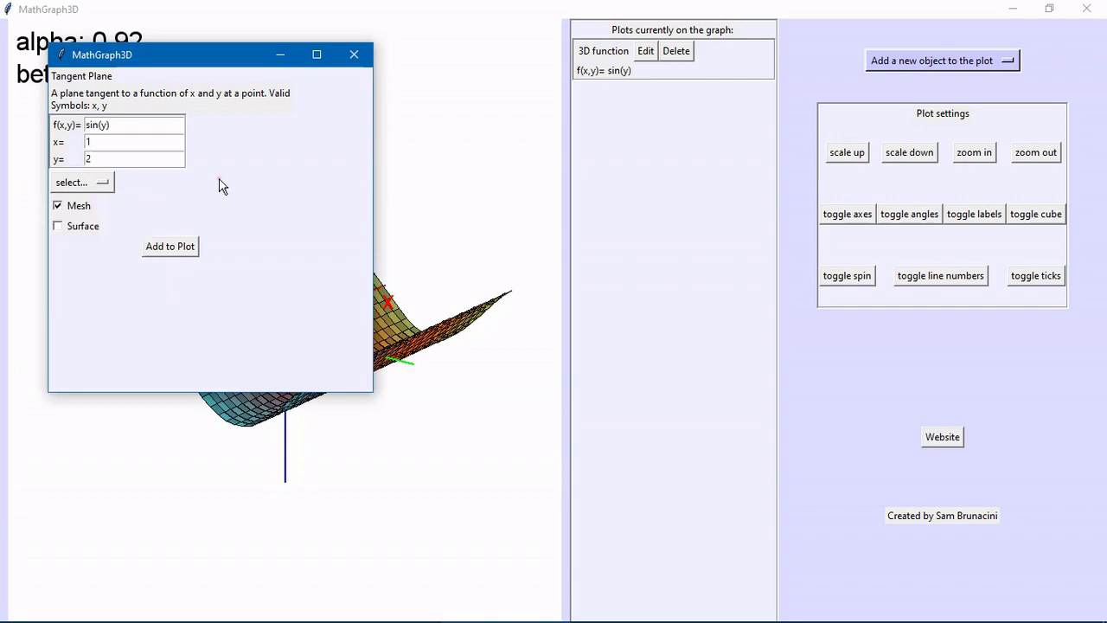
pyautogui.click(181, 250)
pyautogui.moveTo(125, 346); pyautogui.dragTo(268, 387)
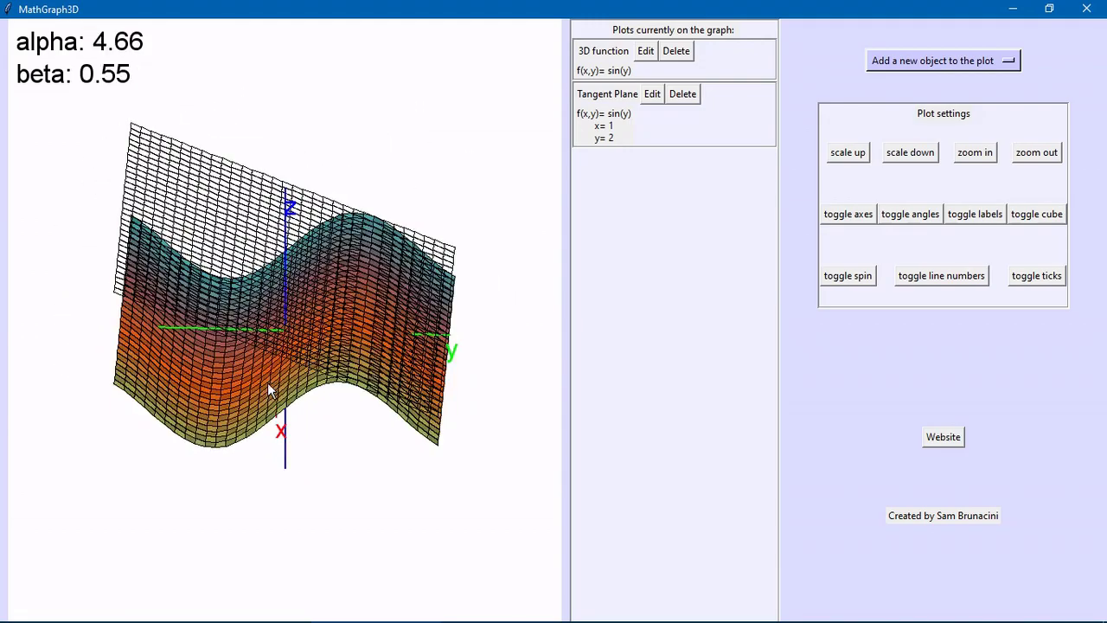
# Step: Recolor the tangent plane solid white (#ffffff), turn its surface on, save the edits and view it from other angles
pyautogui.click(651, 93)
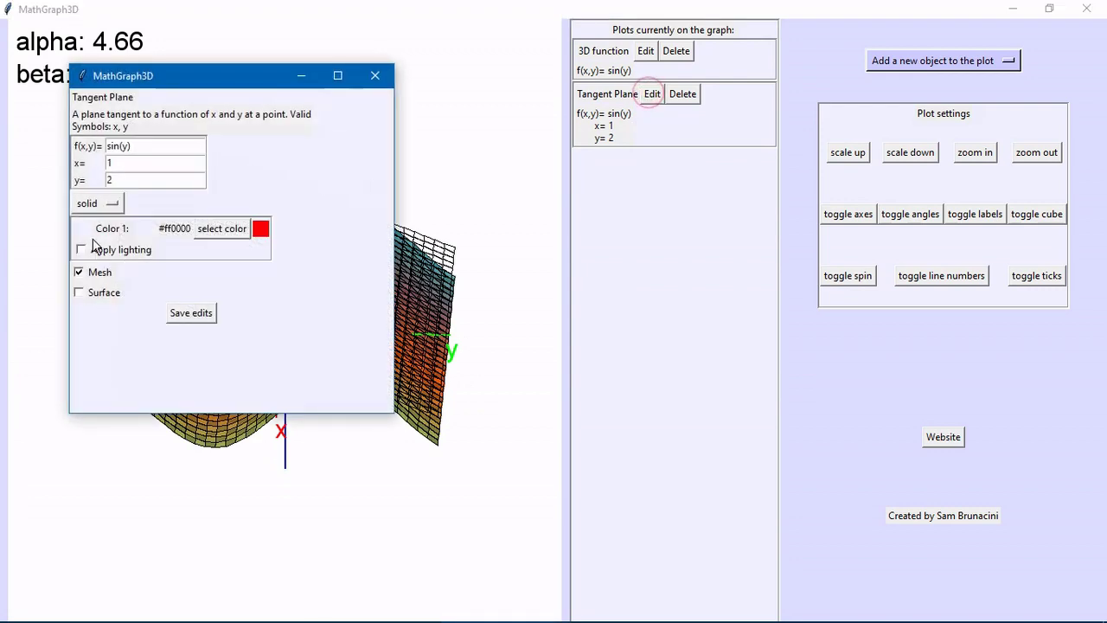
pyautogui.click(223, 230)
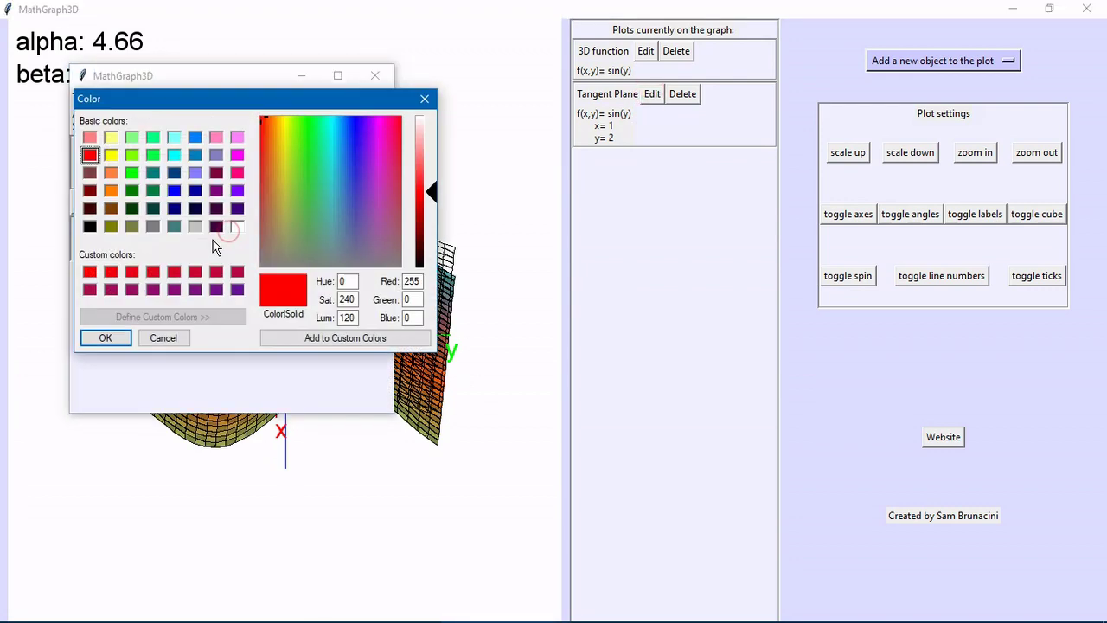
pyautogui.click(238, 226)
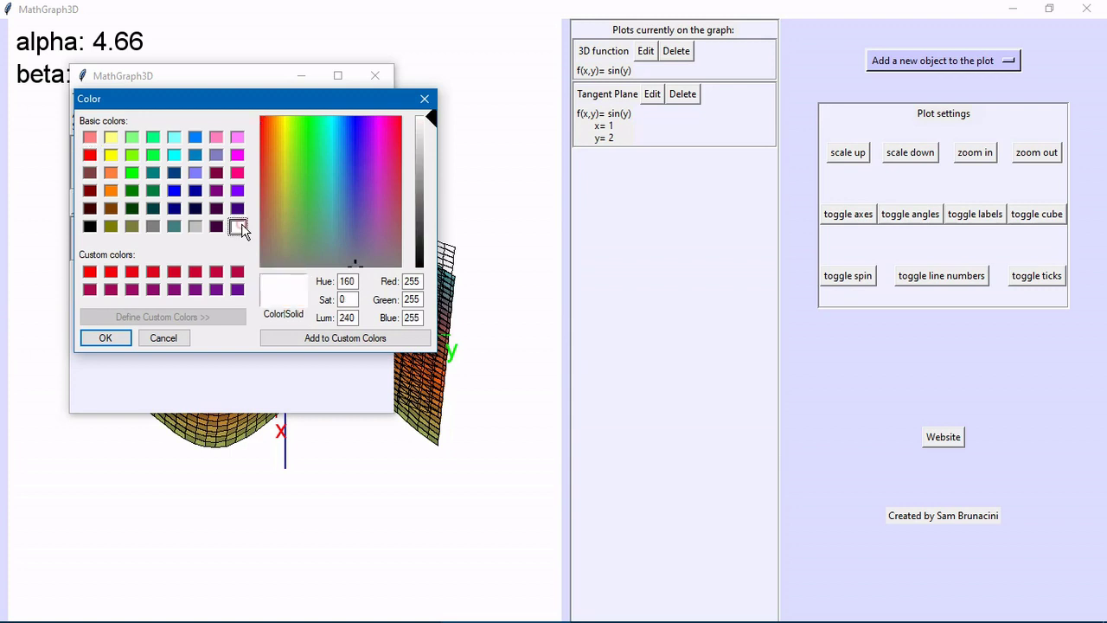
pyautogui.click(105, 339)
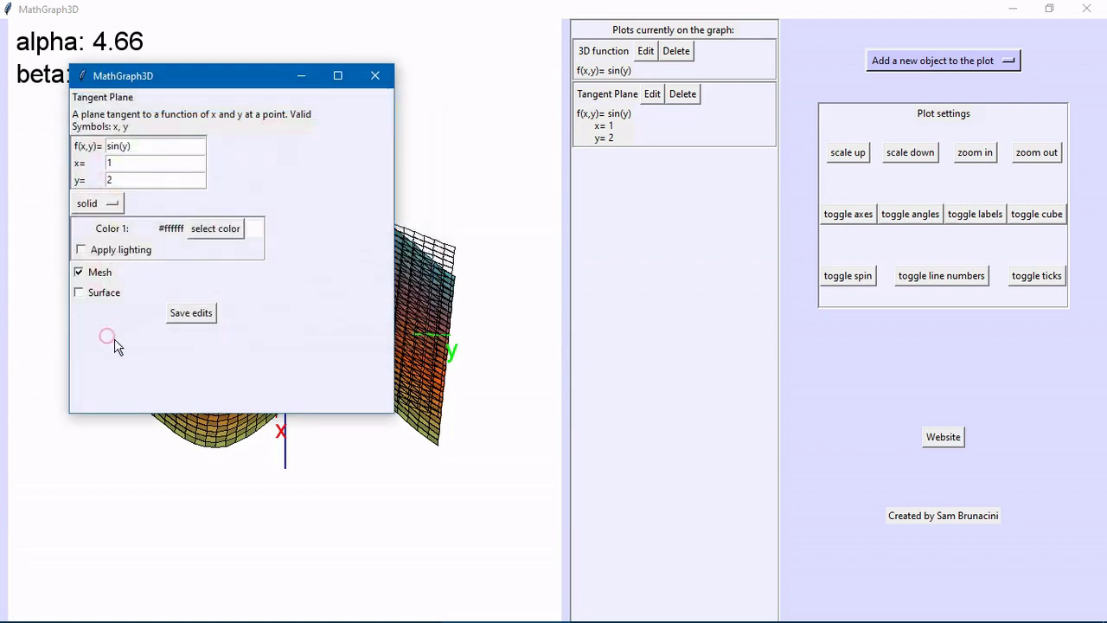
pyautogui.click(111, 294)
pyautogui.click(192, 315)
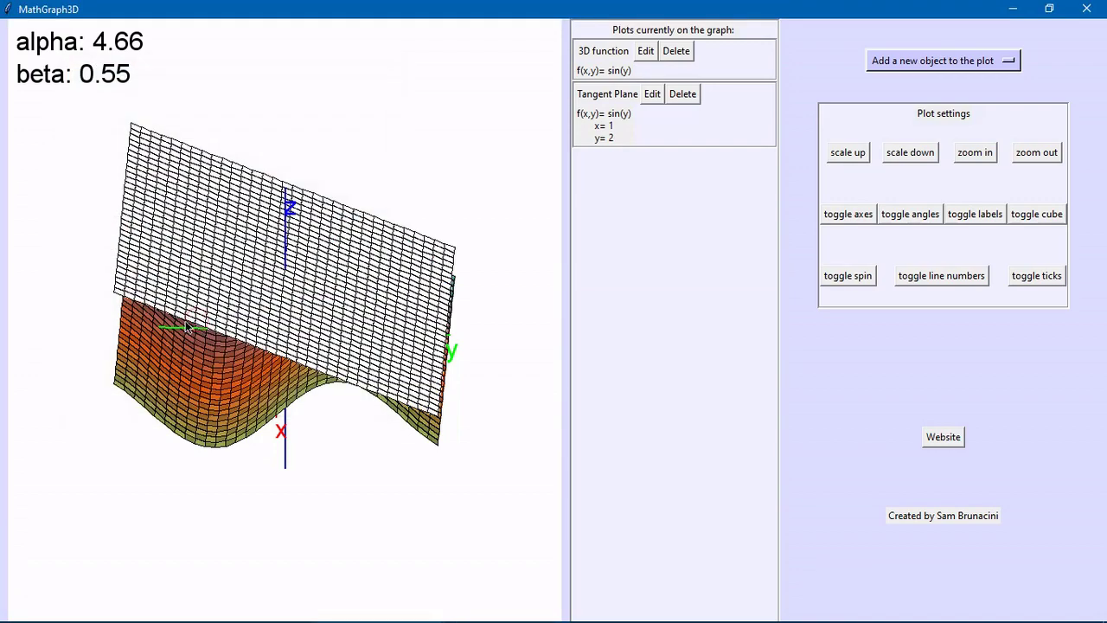
pyautogui.moveTo(80, 363); pyautogui.dragTo(562, 326)
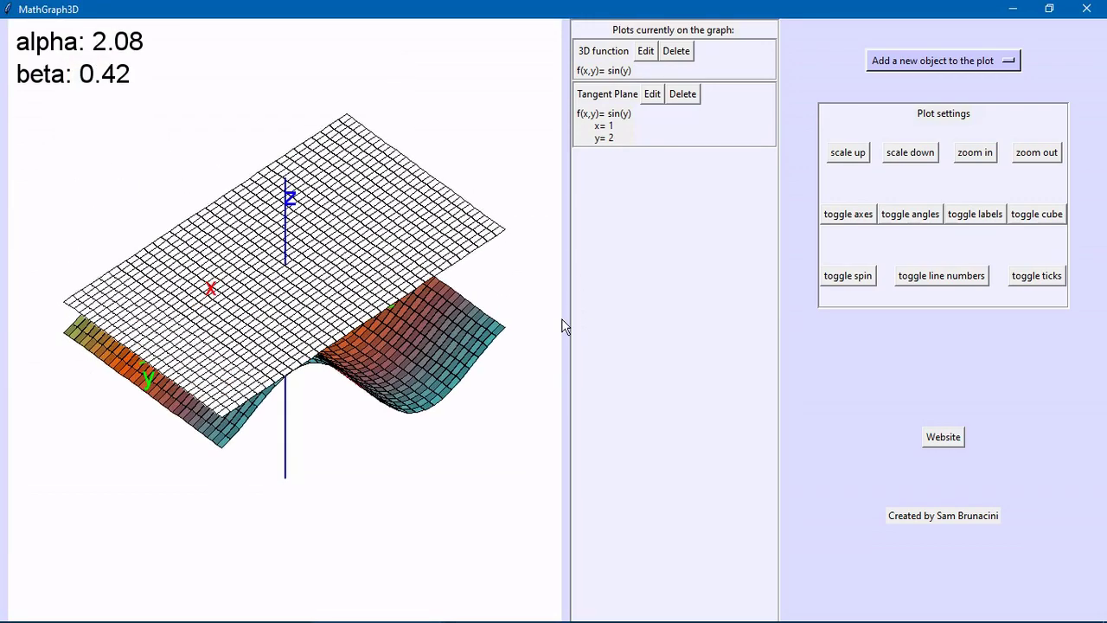
pyautogui.moveTo(143, 443); pyautogui.dragTo(409, 419)
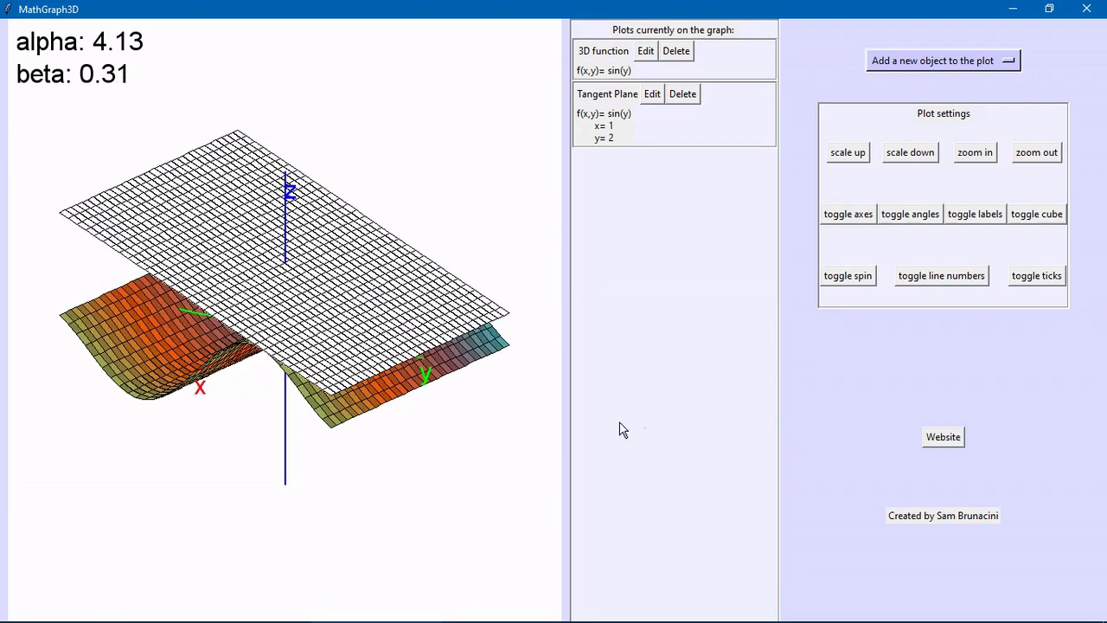
# Step: Delete the tangent plane and the sin(y) function from the plot
pyautogui.click(680, 101)
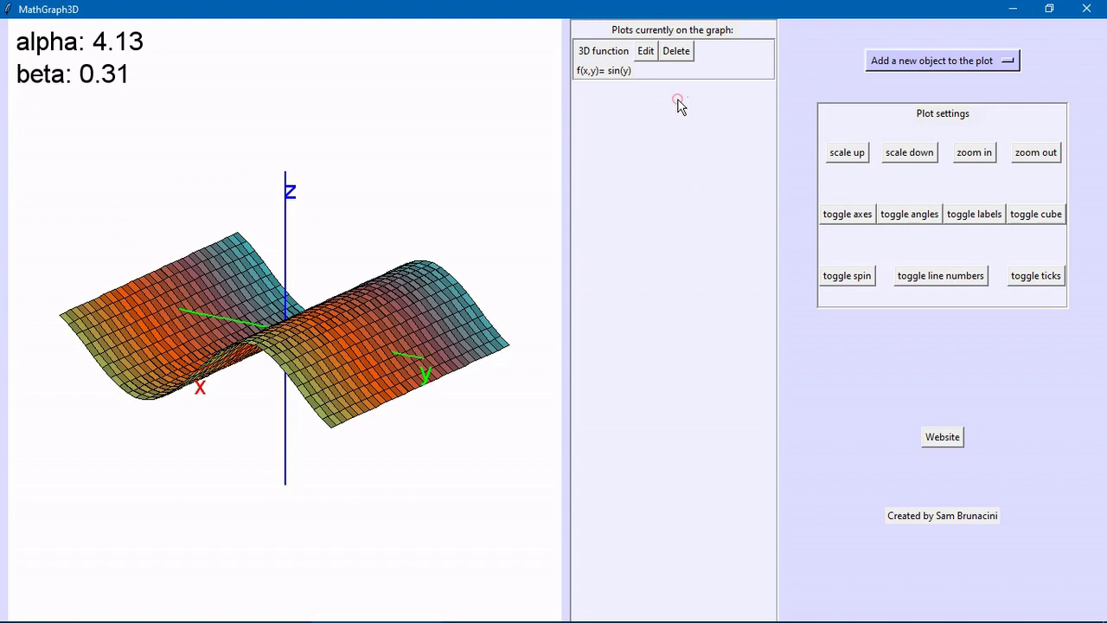
pyautogui.click(677, 53)
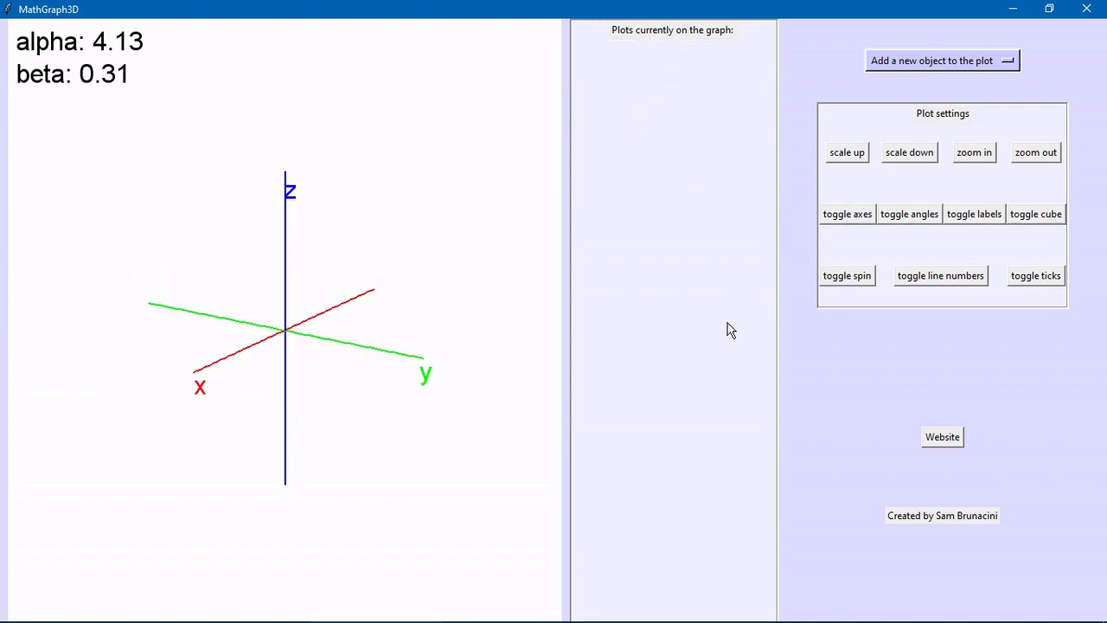
# Step: Show line numbers and ticks on the empty plot's axes, and spin the plot briefly before stopping it
pyautogui.click(909, 275)
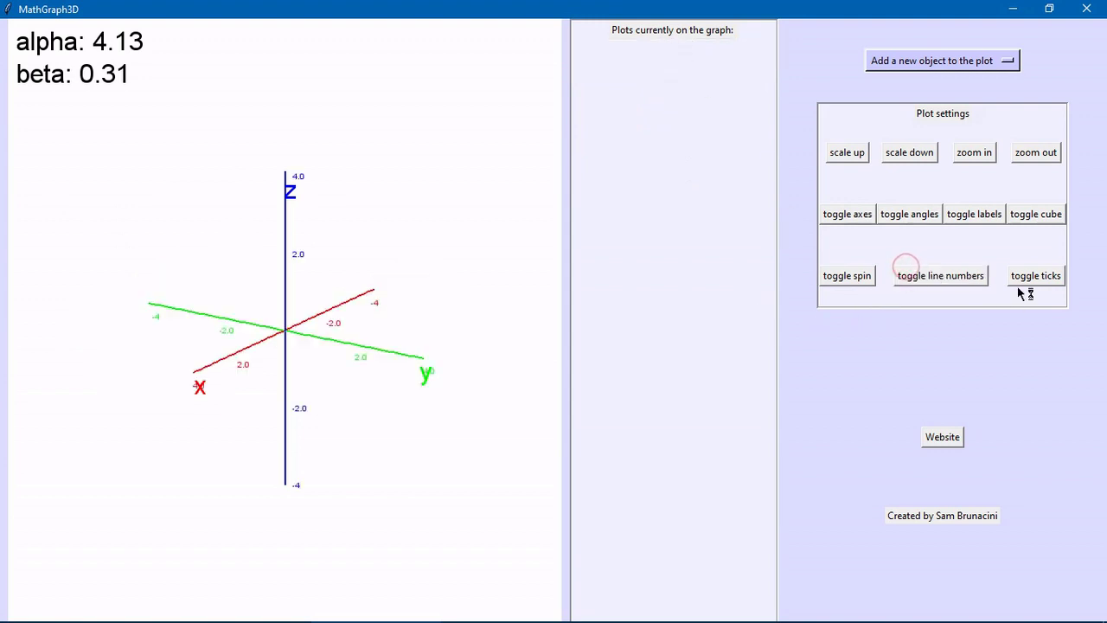
pyautogui.click(850, 285)
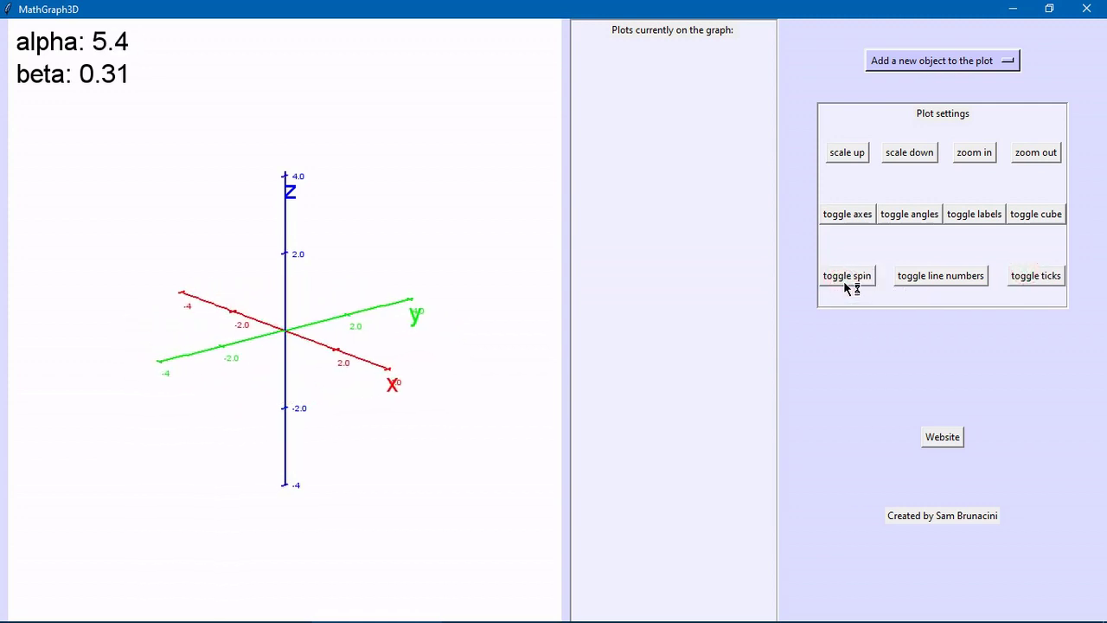
pyautogui.click(845, 283)
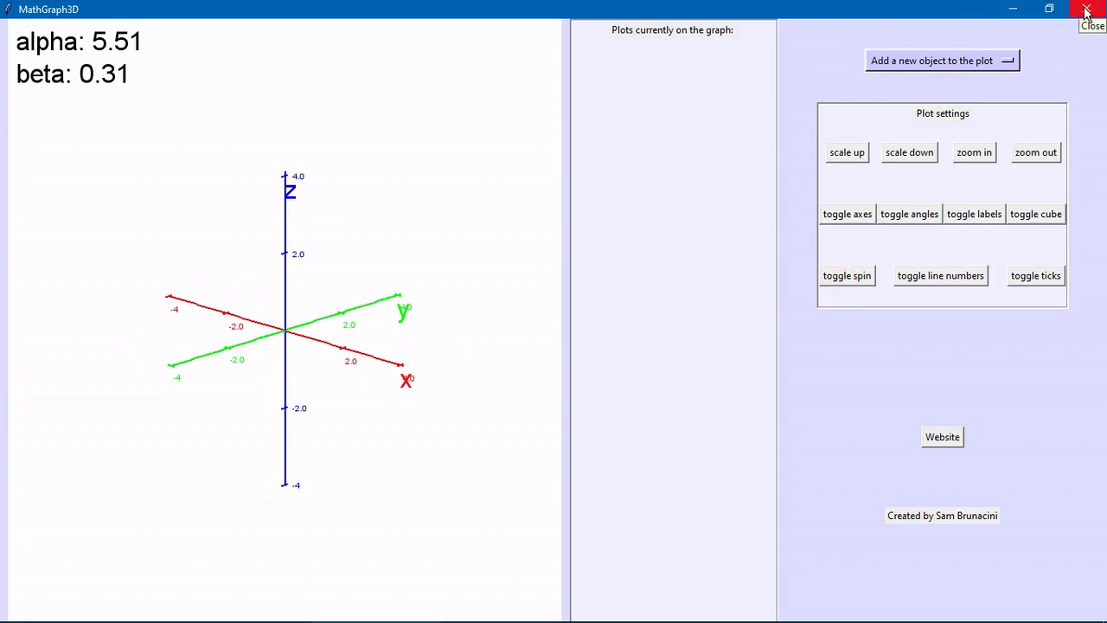
# Step: Open the developer's website in the browser from MathGraph3D and check its address
pyautogui.click(948, 442)
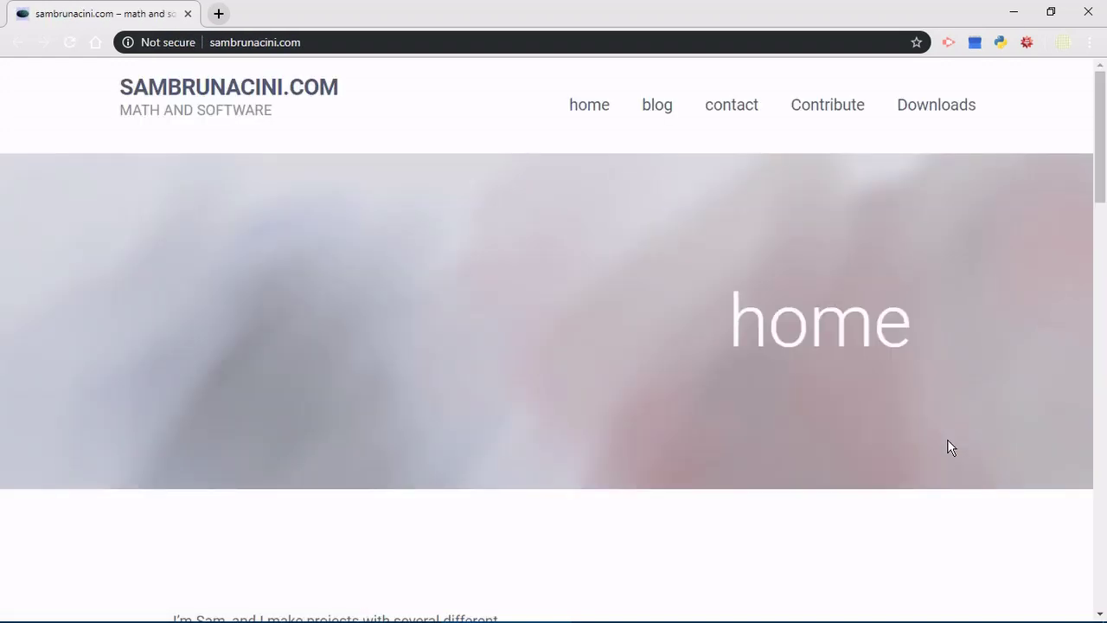
pyautogui.click(454, 41)
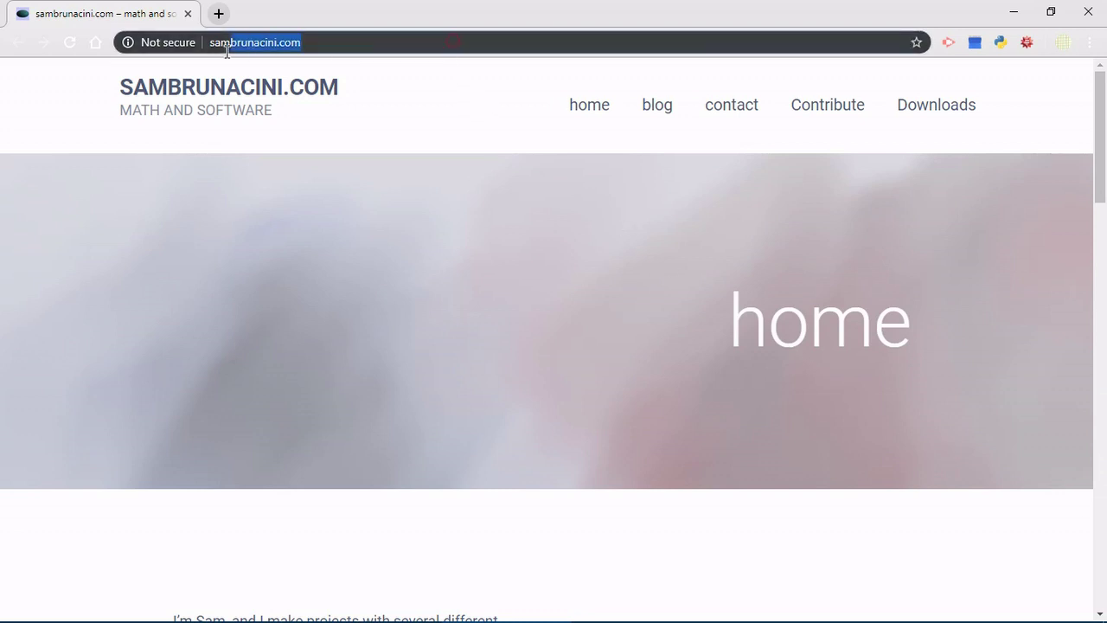
pyautogui.click(540, 222)
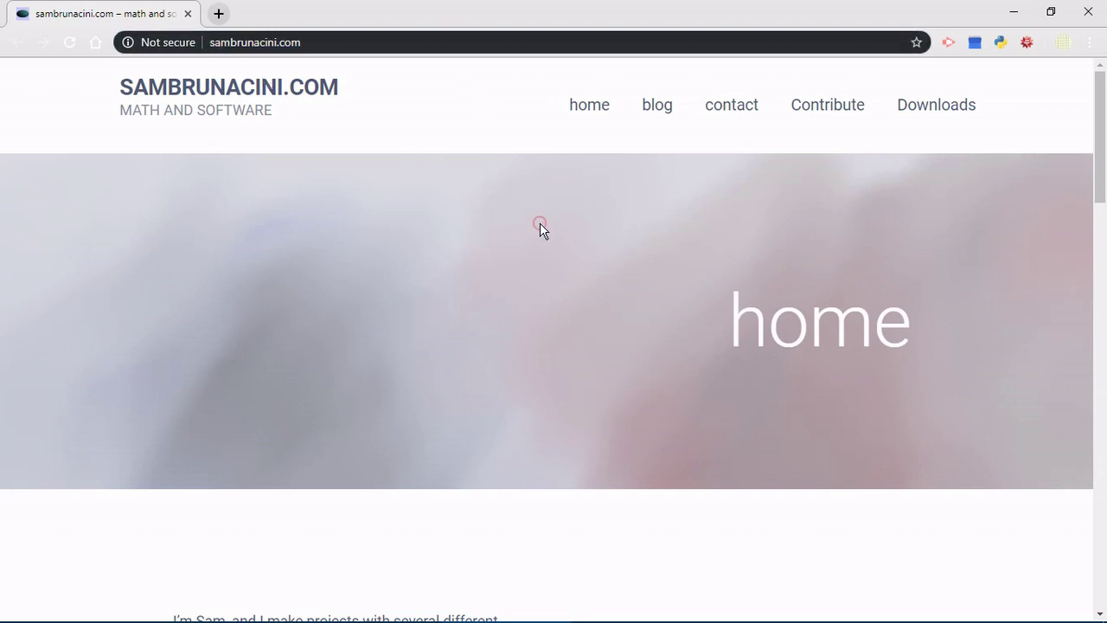
# Step: Open the website's Downloads page and read the MathGraph3D download instructions
pyautogui.click(924, 105)
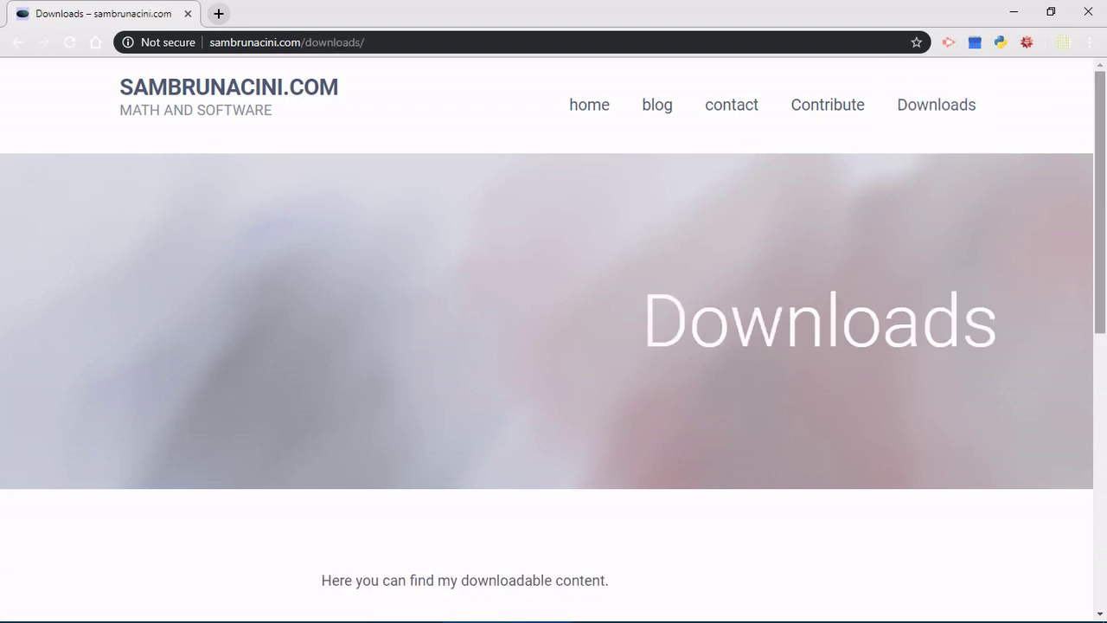
pyautogui.moveTo(1101, 208); pyautogui.dragTo(1101, 349)
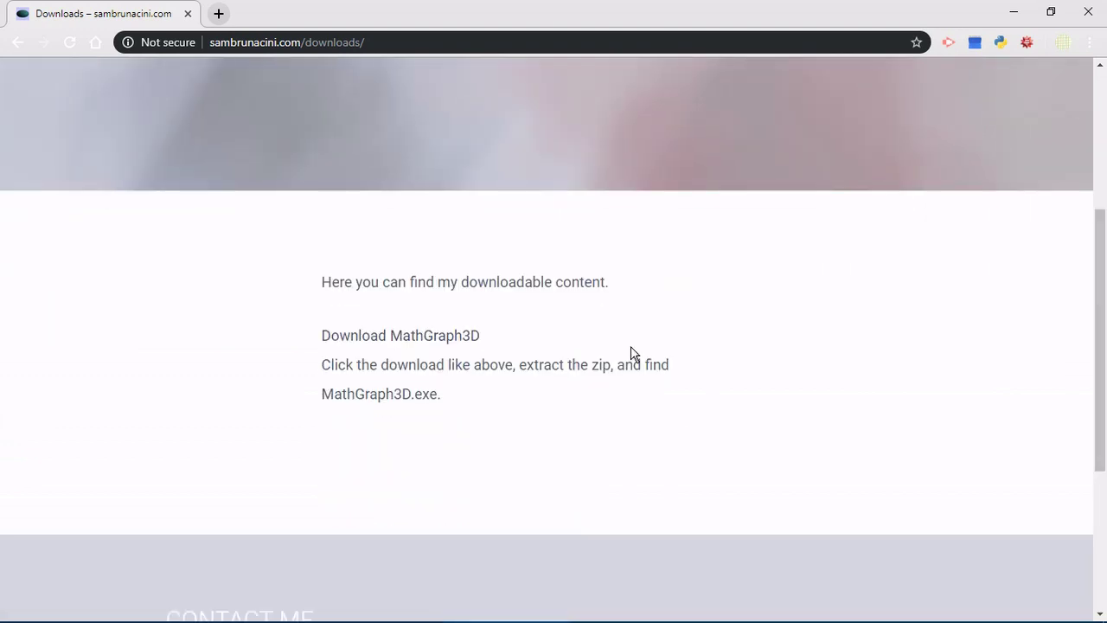
pyautogui.moveTo(533, 398); pyautogui.dragTo(316, 349)
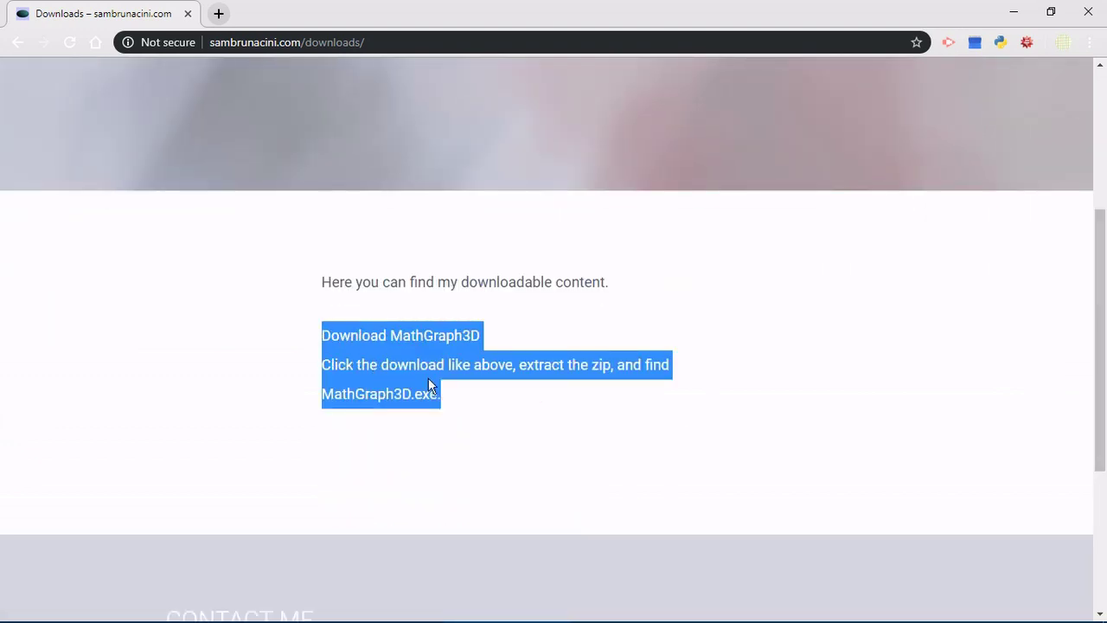
pyautogui.click(818, 406)
# Step: Open the website's Contribute page and follow its link to the developer's GitHub profile
pyautogui.moveTo(1101, 342); pyautogui.dragTo(1101, 199)
pyautogui.click(856, 88)
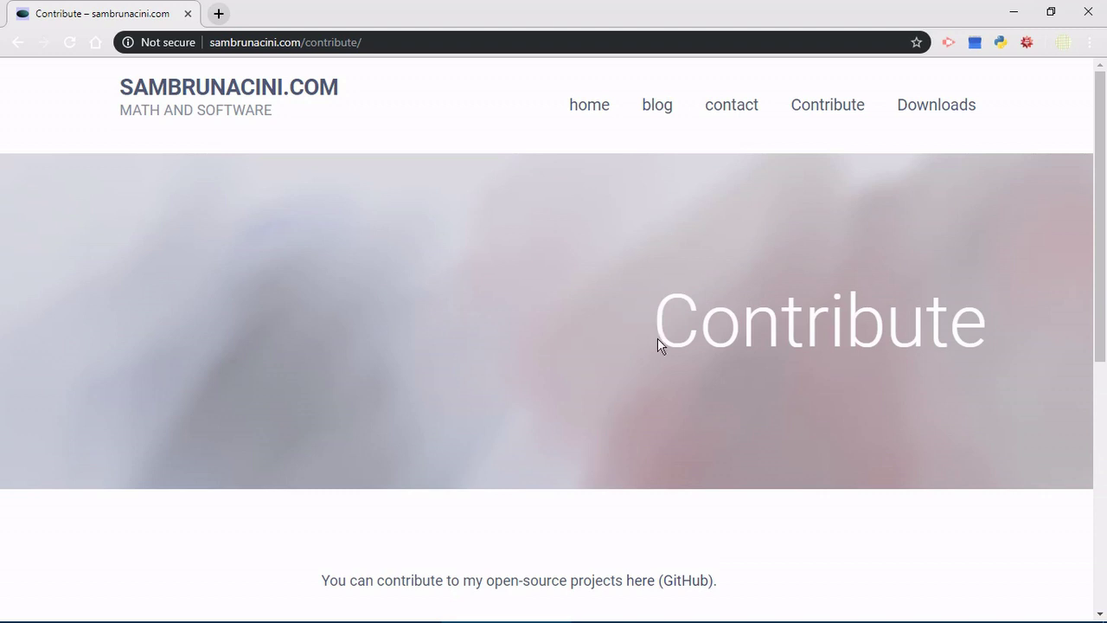
pyautogui.moveTo(1102, 209); pyautogui.dragTo(1102, 309)
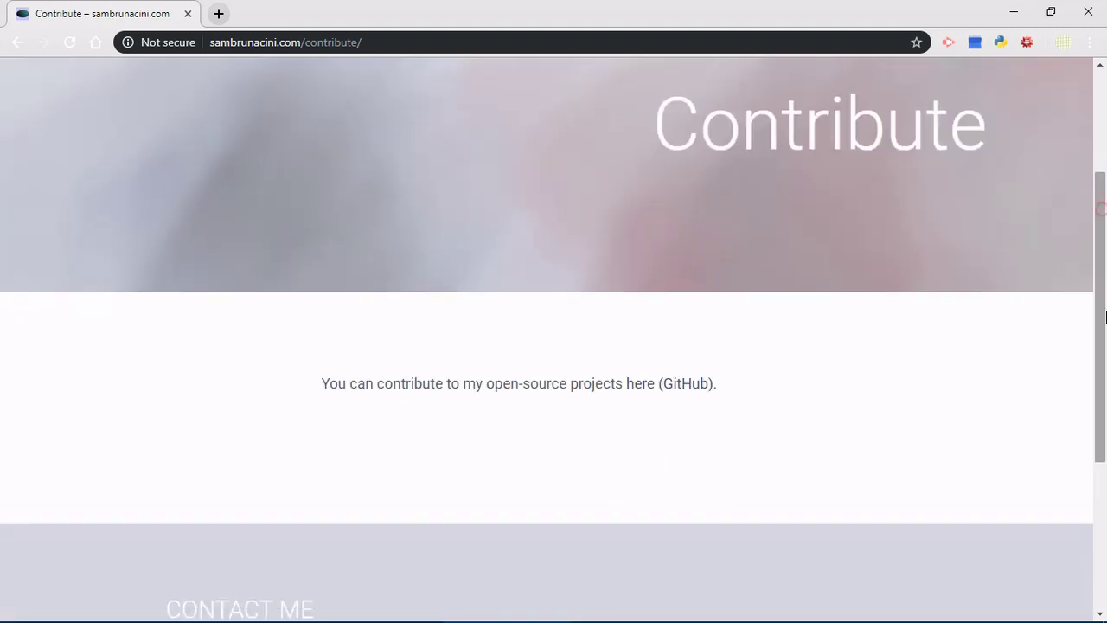
pyautogui.click(675, 389)
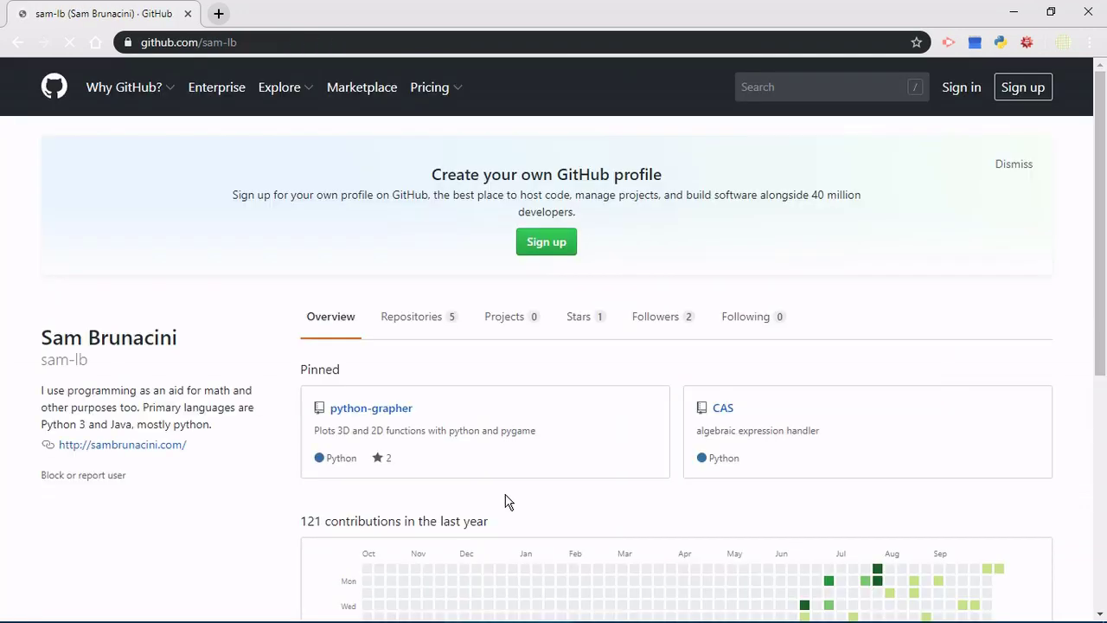
# Step: Open the pinned python-grapher repository and look over its page and web address
pyautogui.click(354, 410)
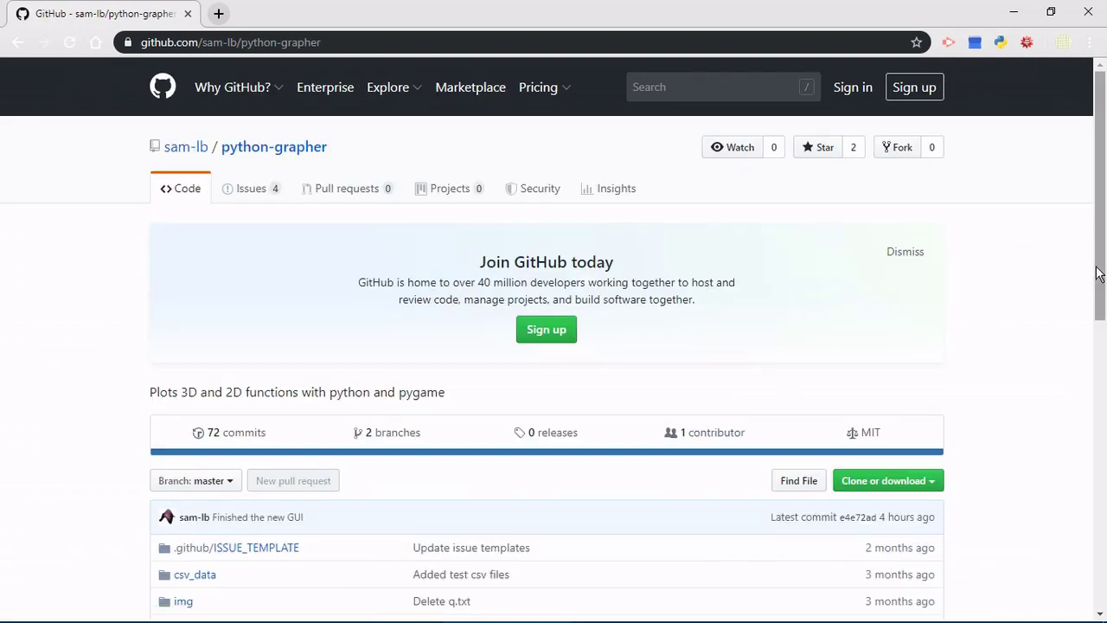
pyautogui.moveTo(1098, 273)
pyautogui.mouseDown()
pyautogui.moveTo(1104, 489)
pyautogui.moveTo(1105, 287)
pyautogui.mouseUp()
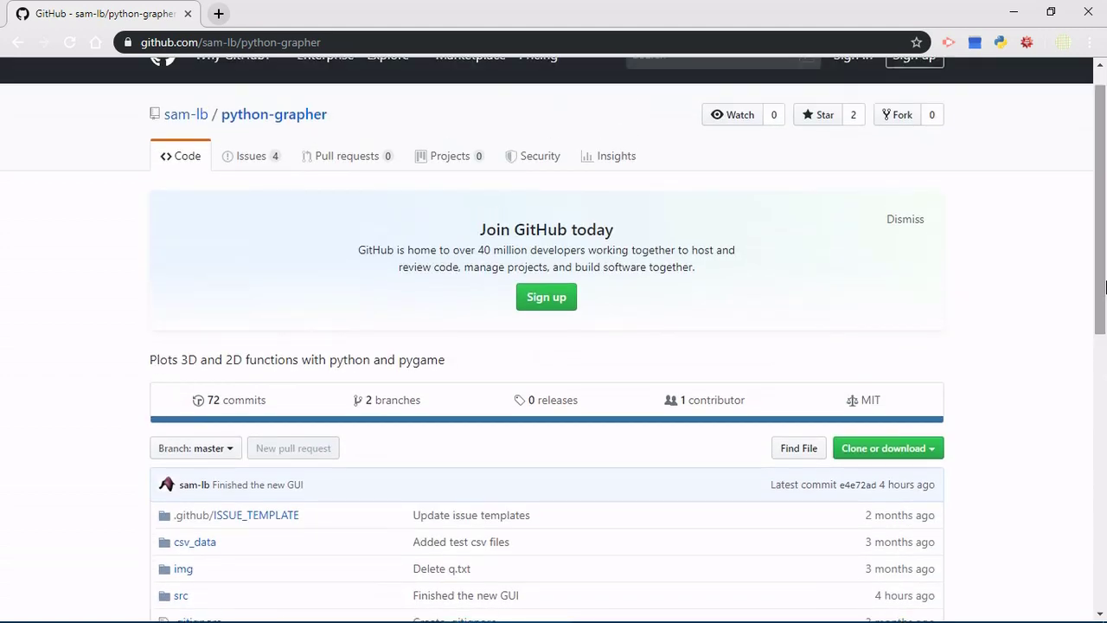
pyautogui.moveTo(475, 43); pyautogui.dragTo(441, 103)
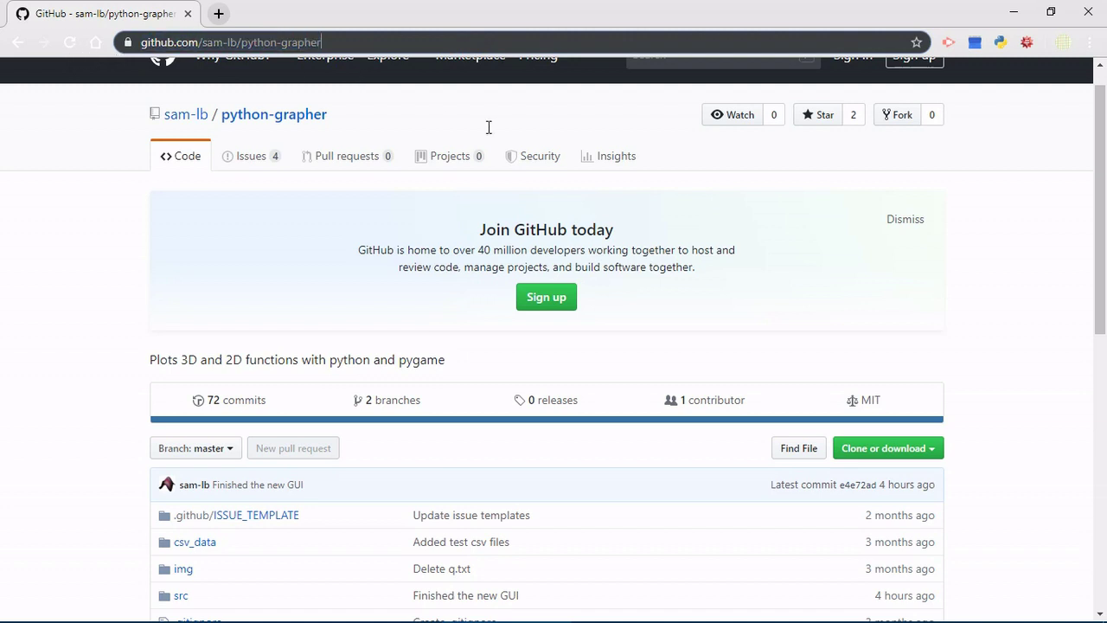
pyautogui.click(47, 274)
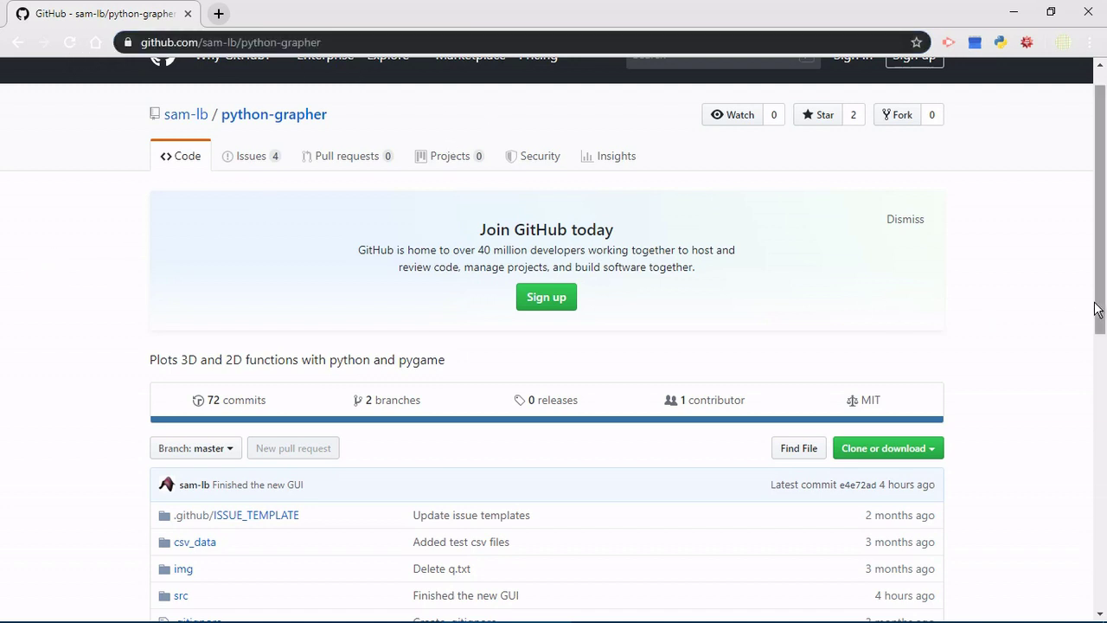
pyautogui.scroll(1, 1096, 316)
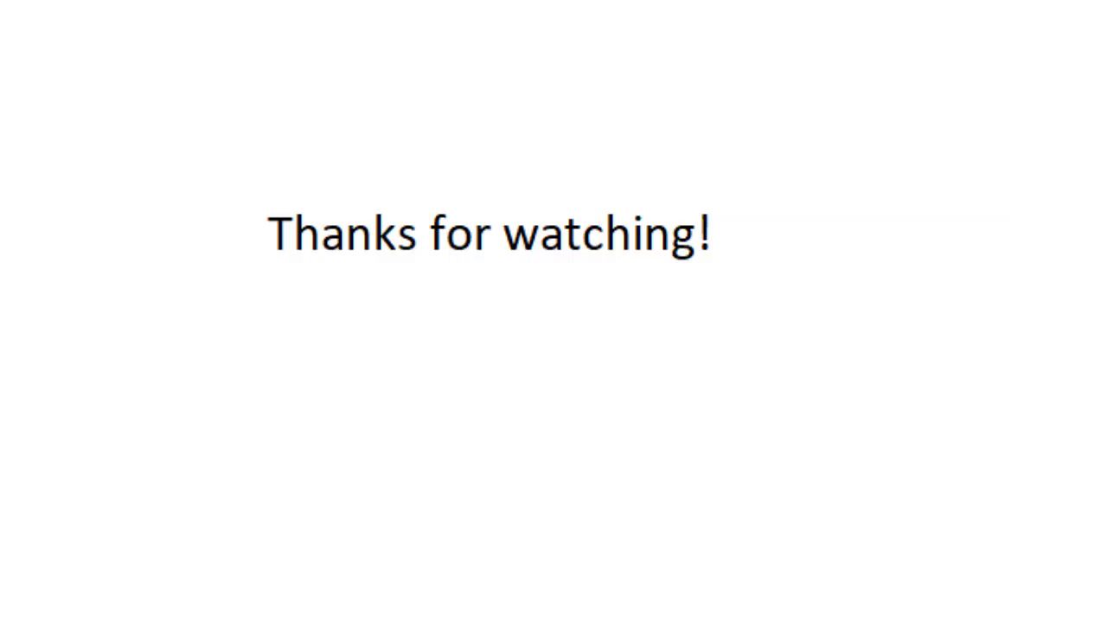